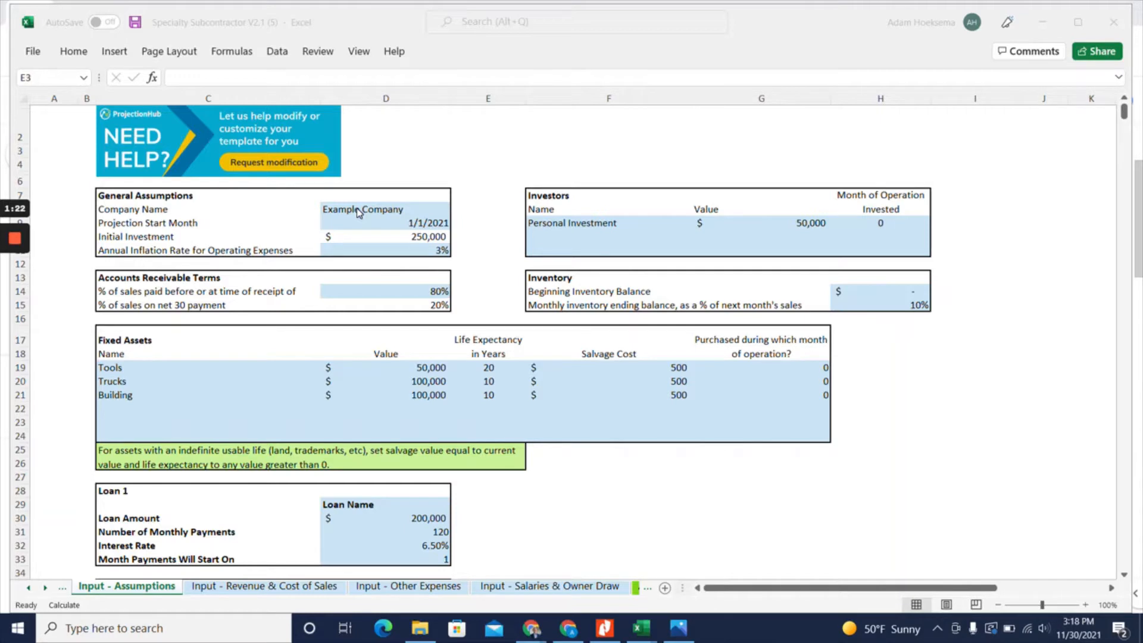
# Set the company name in the General Assumptions to "Adam's Residential Plumbing"
pyautogui.click(356, 209)
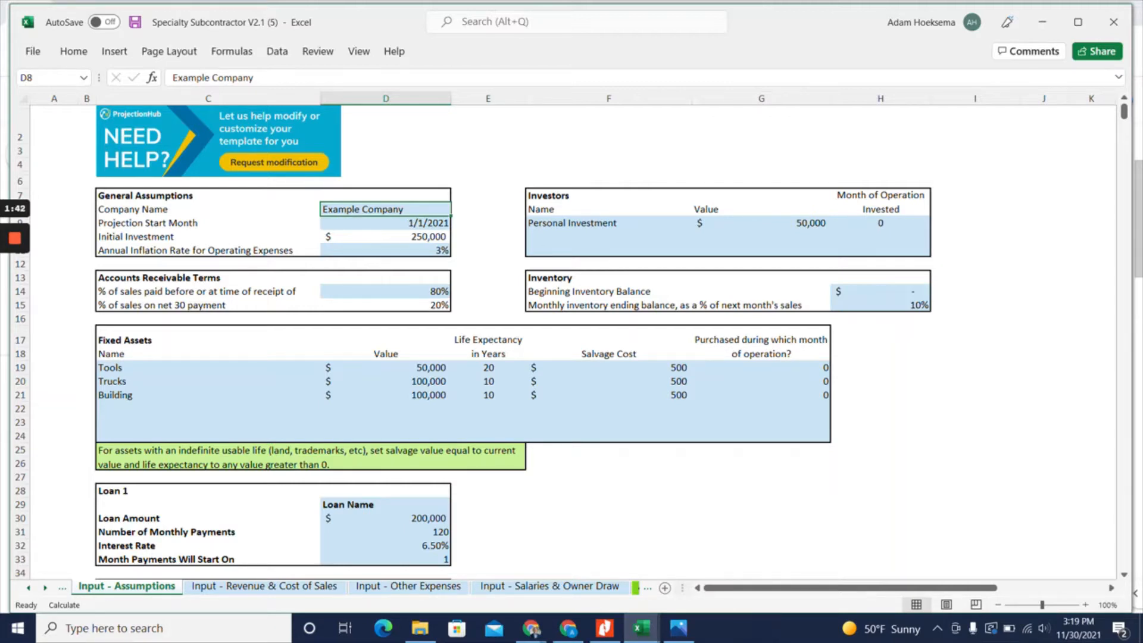
pyautogui.write('Adam')
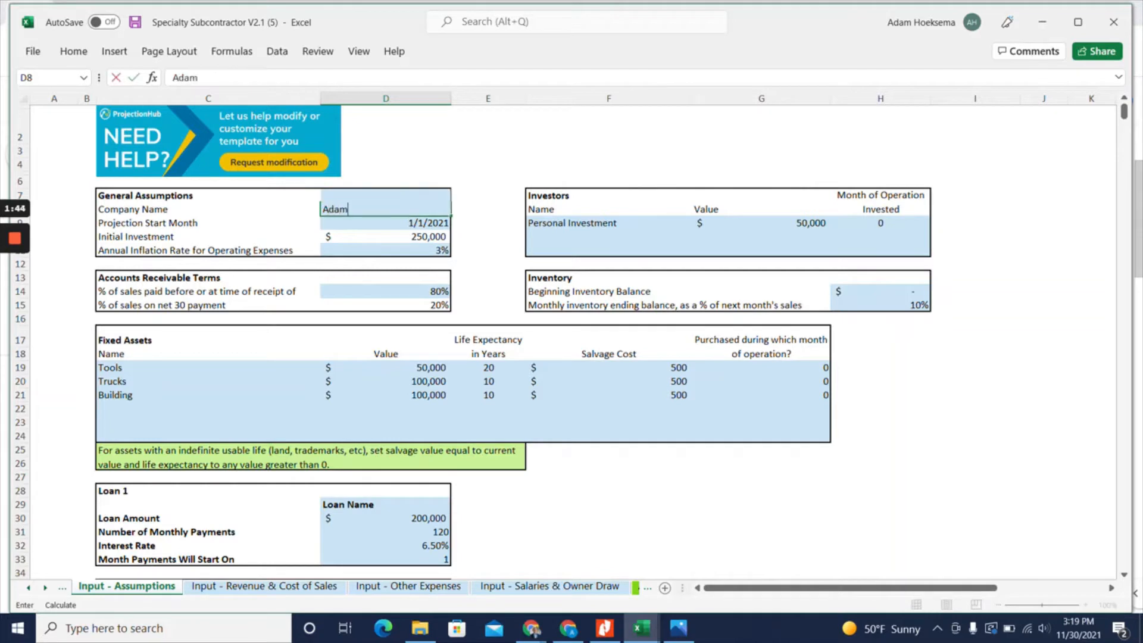
pyautogui.write("'s Residential Plumbing")
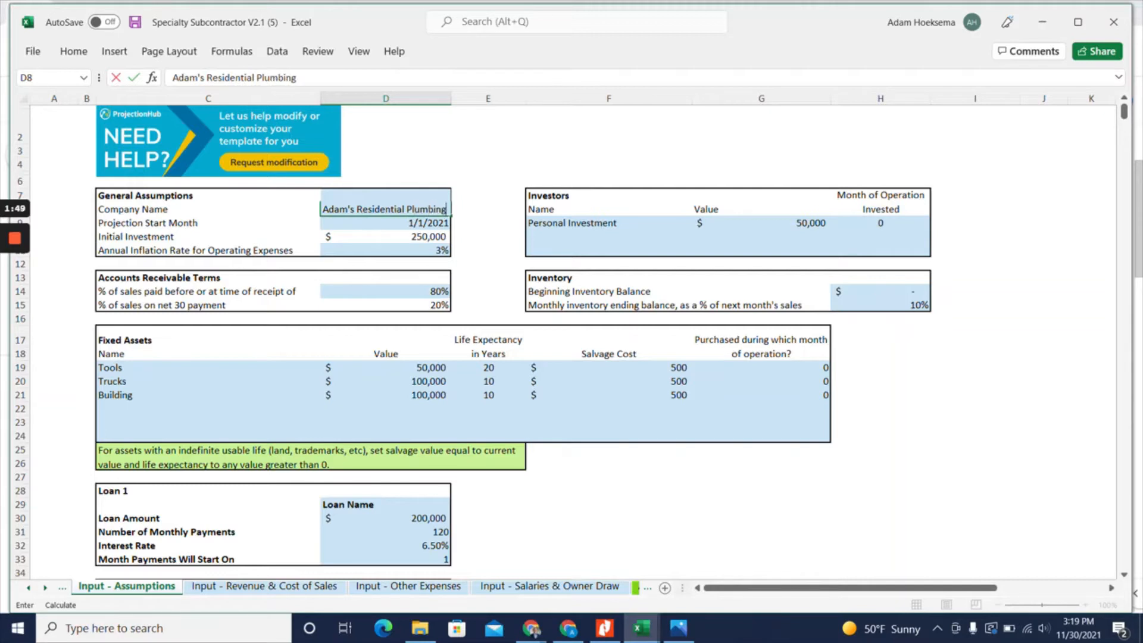
pyautogui.press('Return')
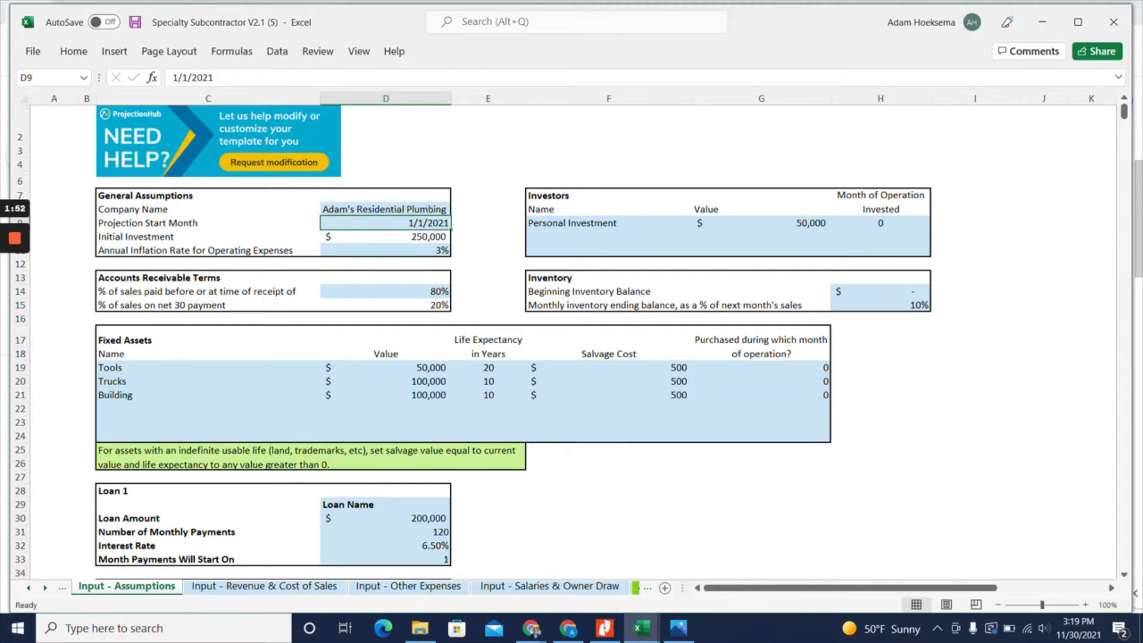
# Set the projection start month in the General Assumptions to 1/1/2022
pyautogui.press('F2')
pyautogui.press('BackSpace')
pyautogui.write('2')
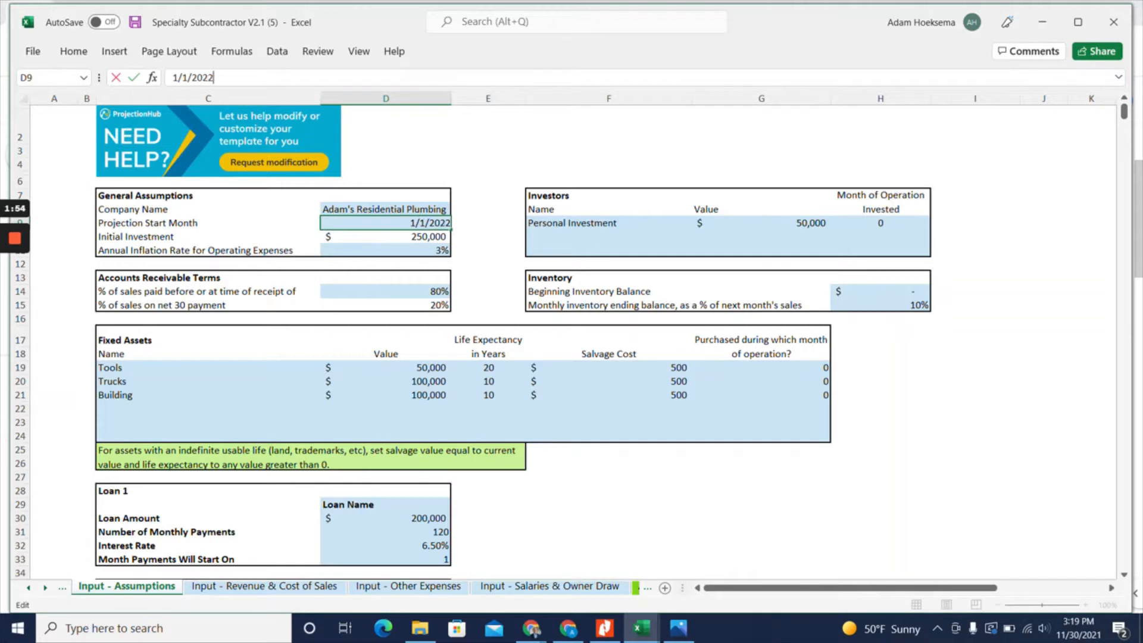
pyautogui.press('Return')
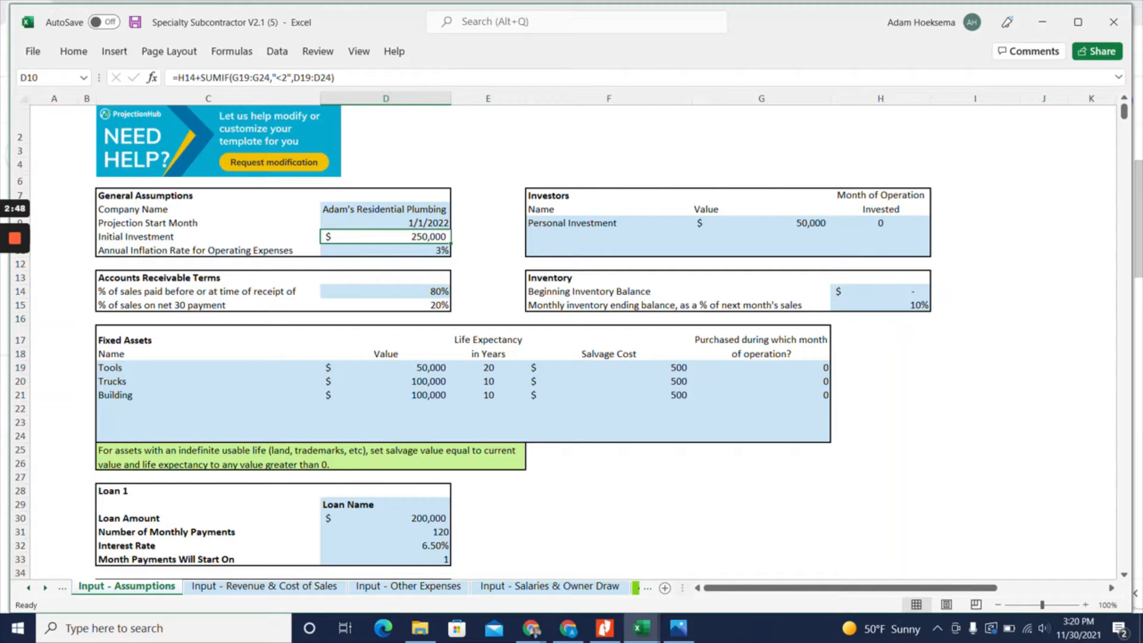
# Set the percentage of sales paid before or at time of receipt to 50% in the Accounts Receivable Terms
pyautogui.click(386, 292)
pyautogui.write('50')
pyautogui.press('Return')
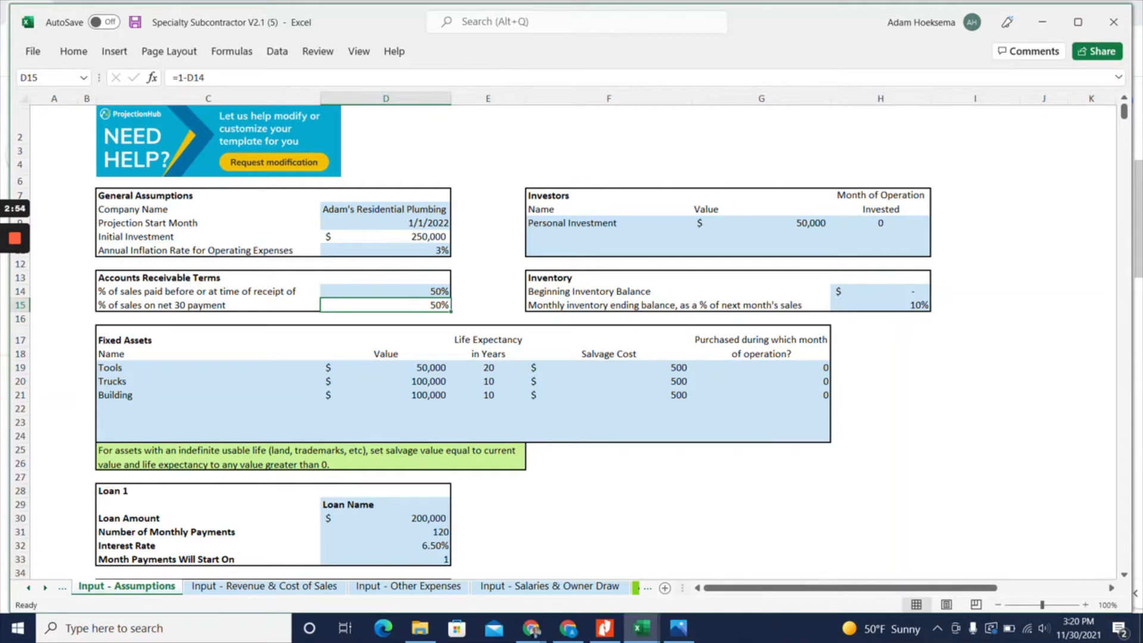
# Set the beginning inventory balance to $10,000
pyautogui.click(880, 292)
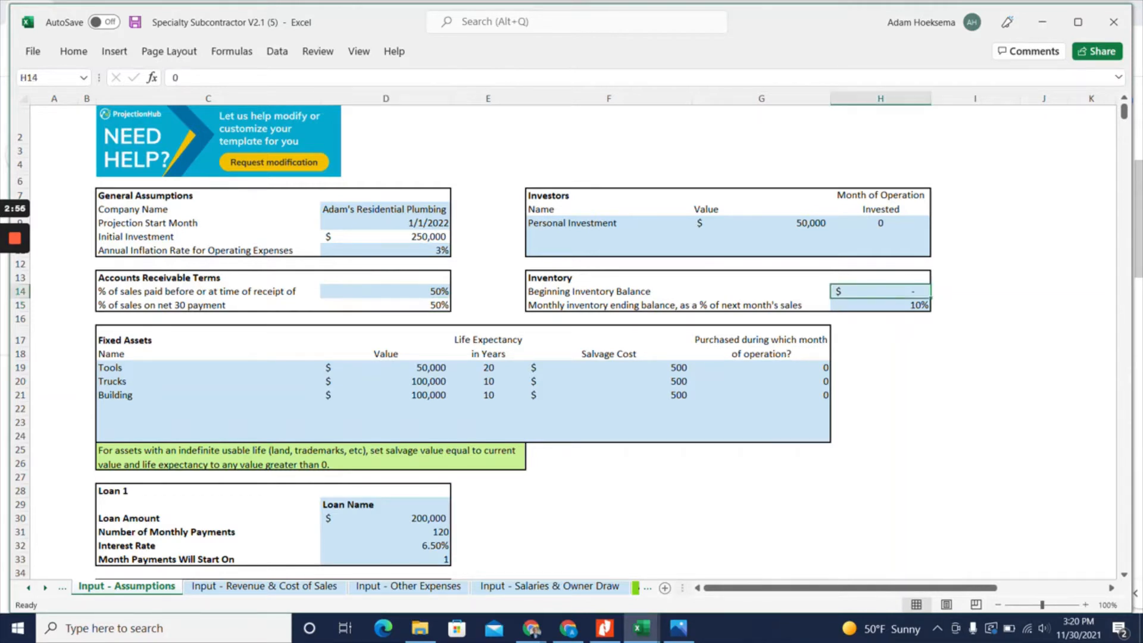
pyautogui.write('10000')
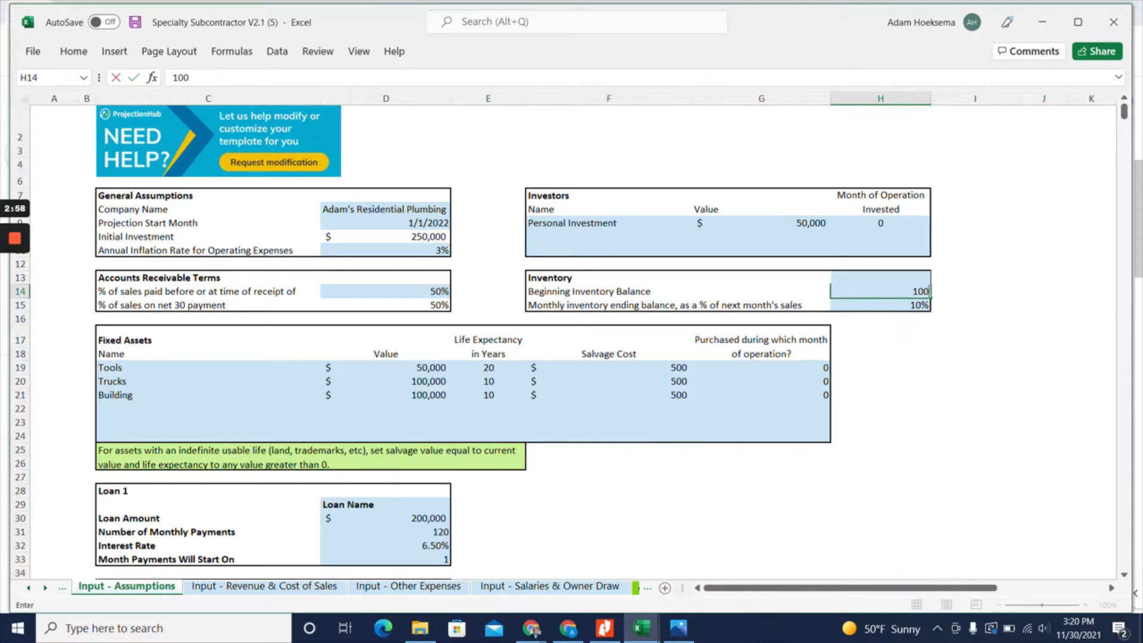
pyautogui.hotkey('ctrl', 'Return')
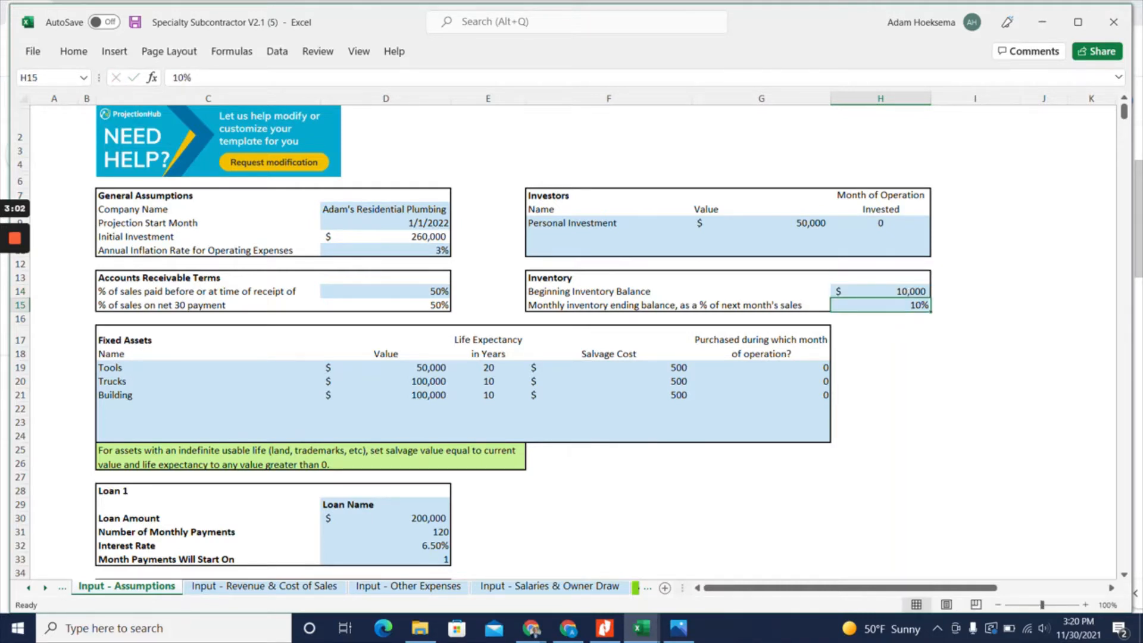
# Set the life expectancy of the Tools fixed asset to 10 years
pyautogui.click(386, 368)
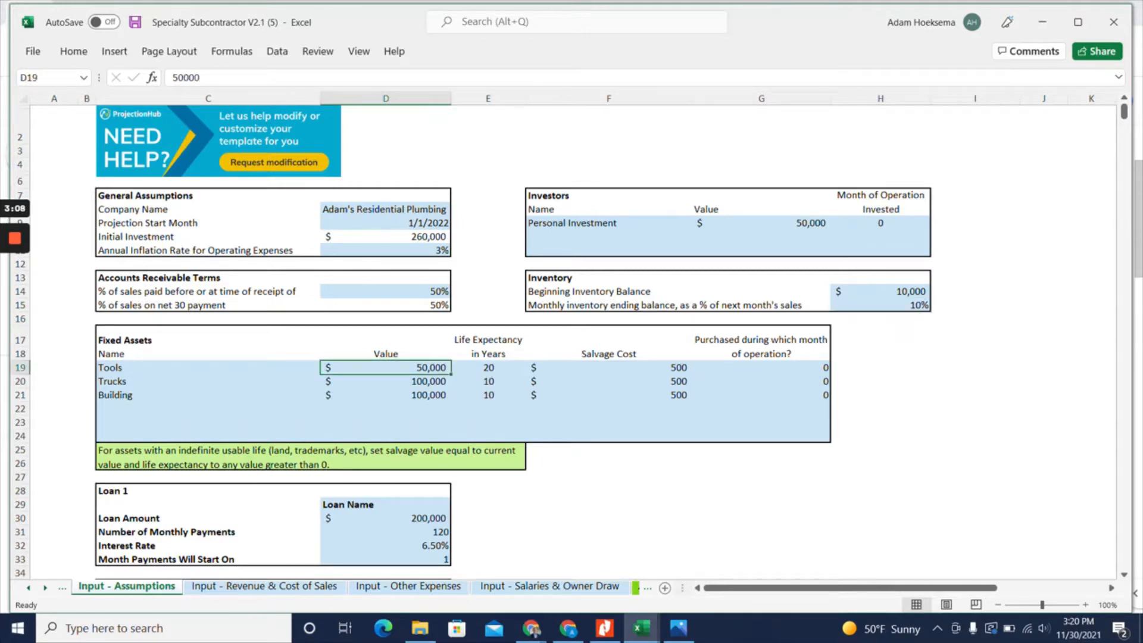
pyautogui.click(386, 382)
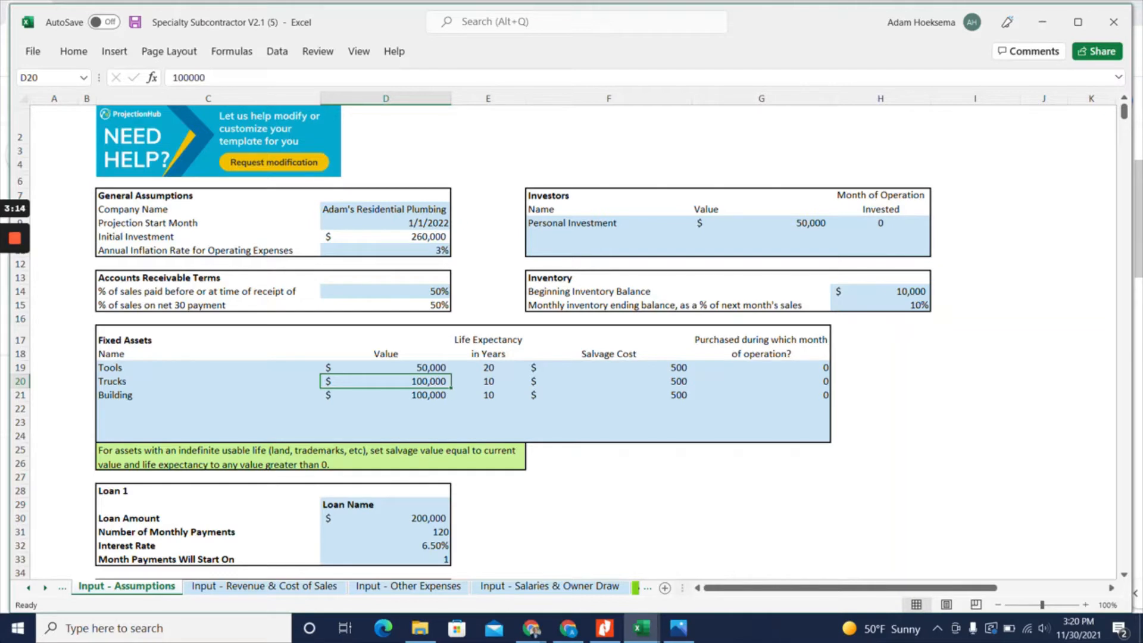
pyautogui.click(488, 368)
pyautogui.write('10')
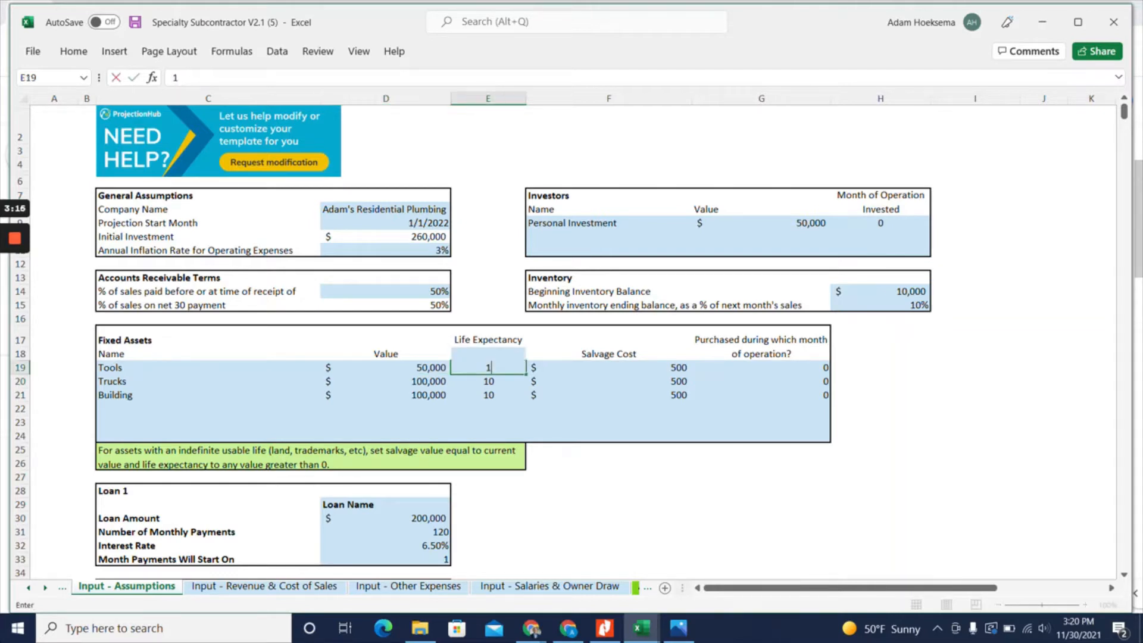
pyautogui.press('Return')
# Set the salvage cost of the Tools, Trucks and Building fixed assets to 0
pyautogui.click(608, 367)
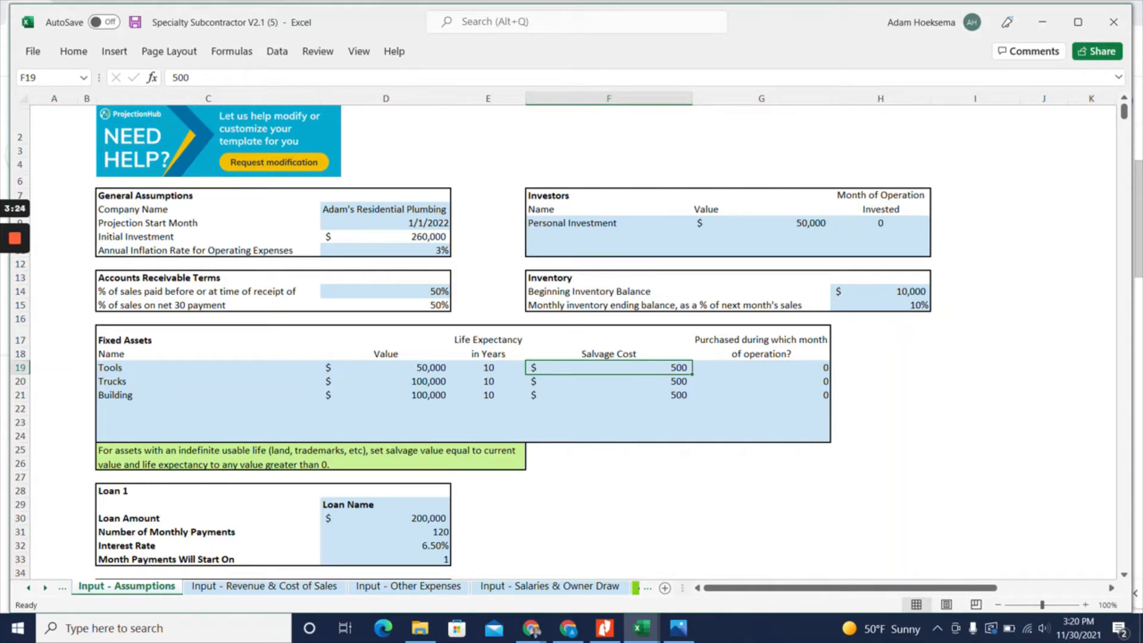
pyautogui.write('0')
pyautogui.press('Return')
pyautogui.press('Delete')
pyautogui.press('Return')
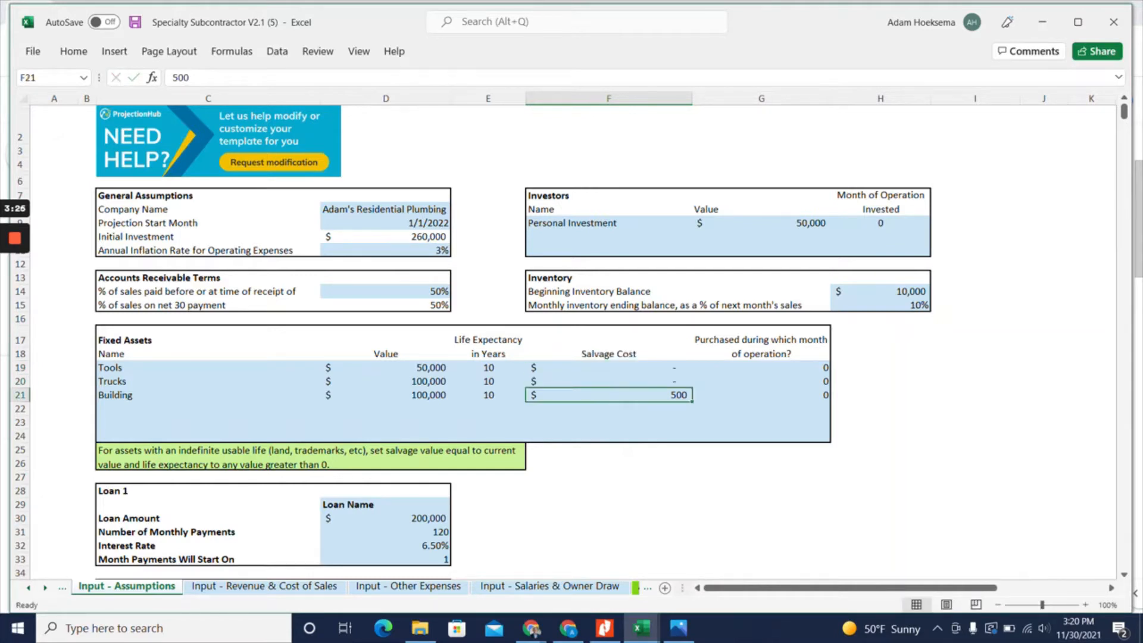
pyautogui.write('0')
pyautogui.press('Return')
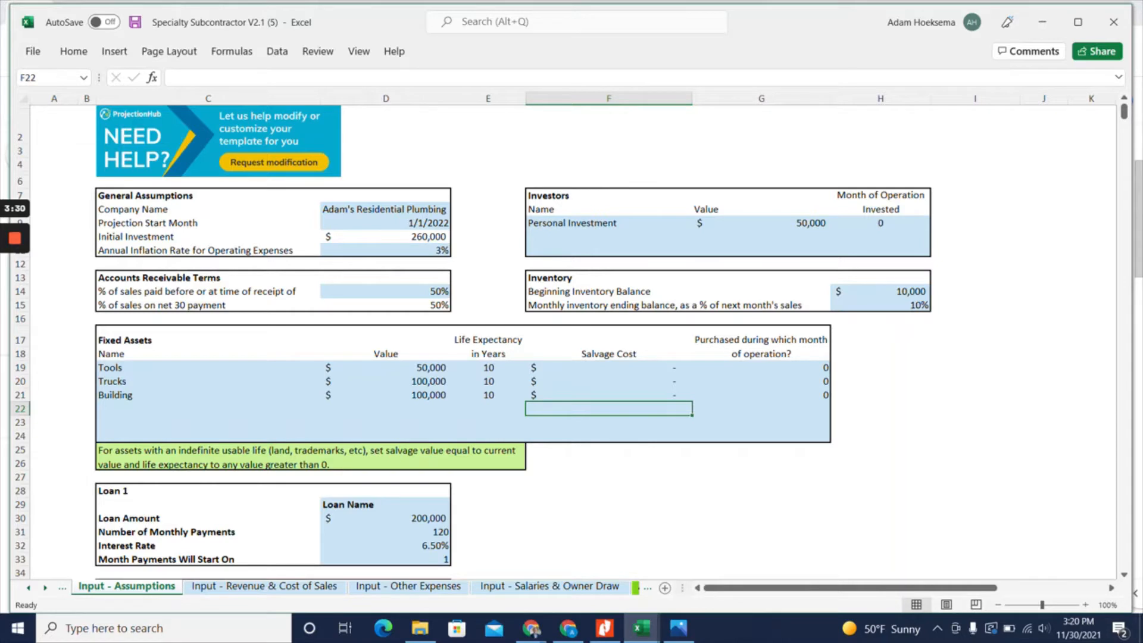
pyautogui.click(385, 395)
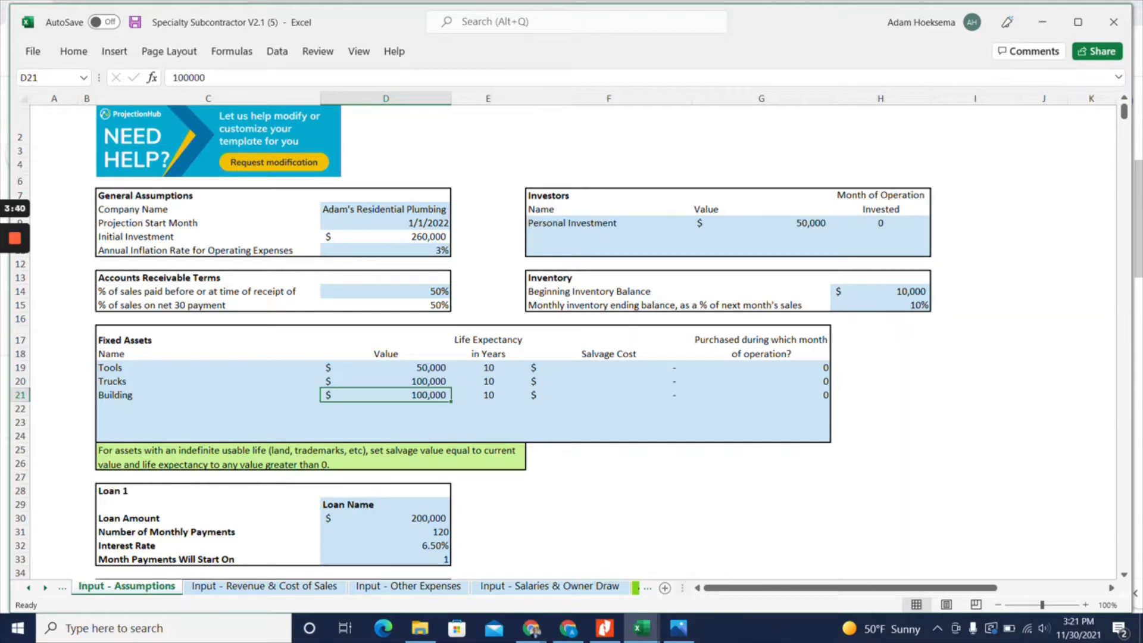
pyautogui.scroll(-1, 572, 343)
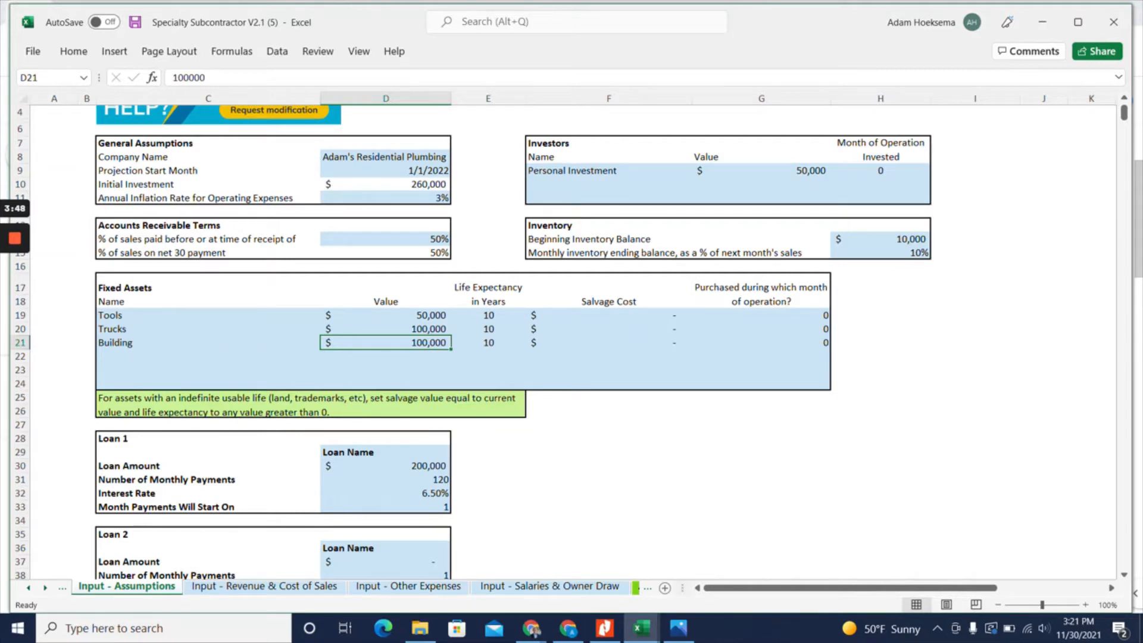
# On the Input - Revenue & Cost of Sales sheet, set the cost of a new contact from print advertising to $20
pyautogui.click(273, 587)
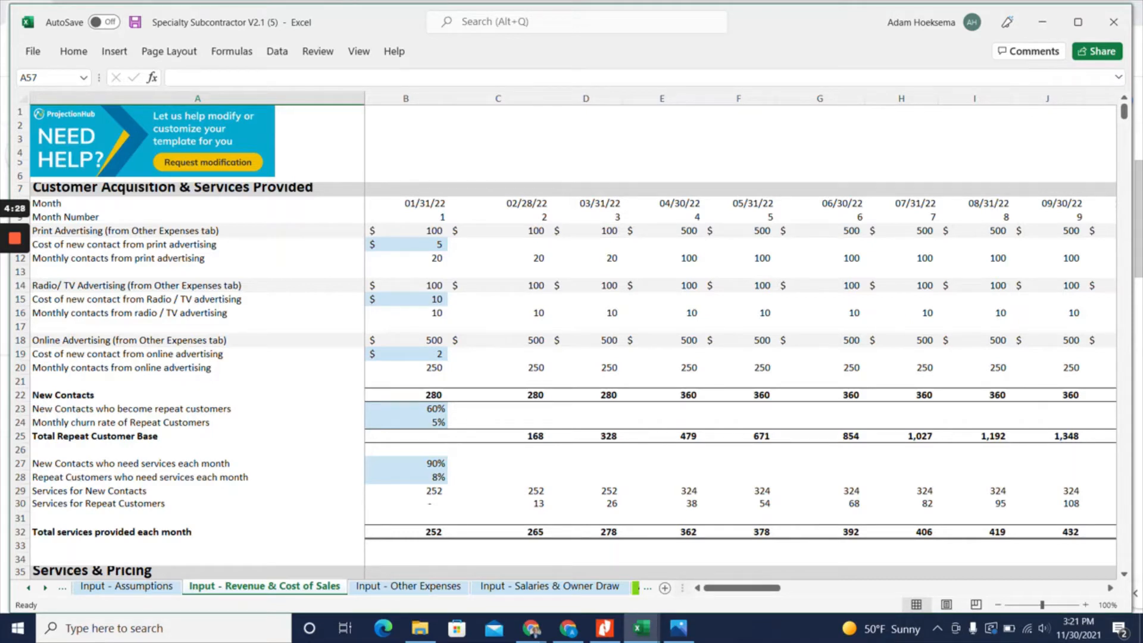
pyautogui.click(406, 245)
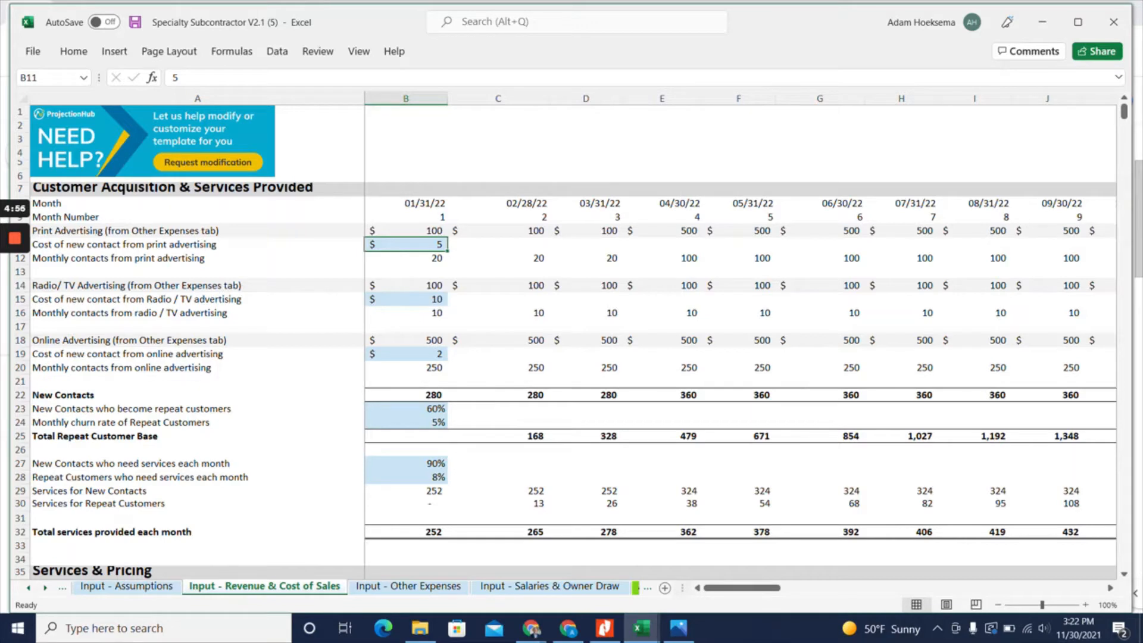
pyautogui.write('20')
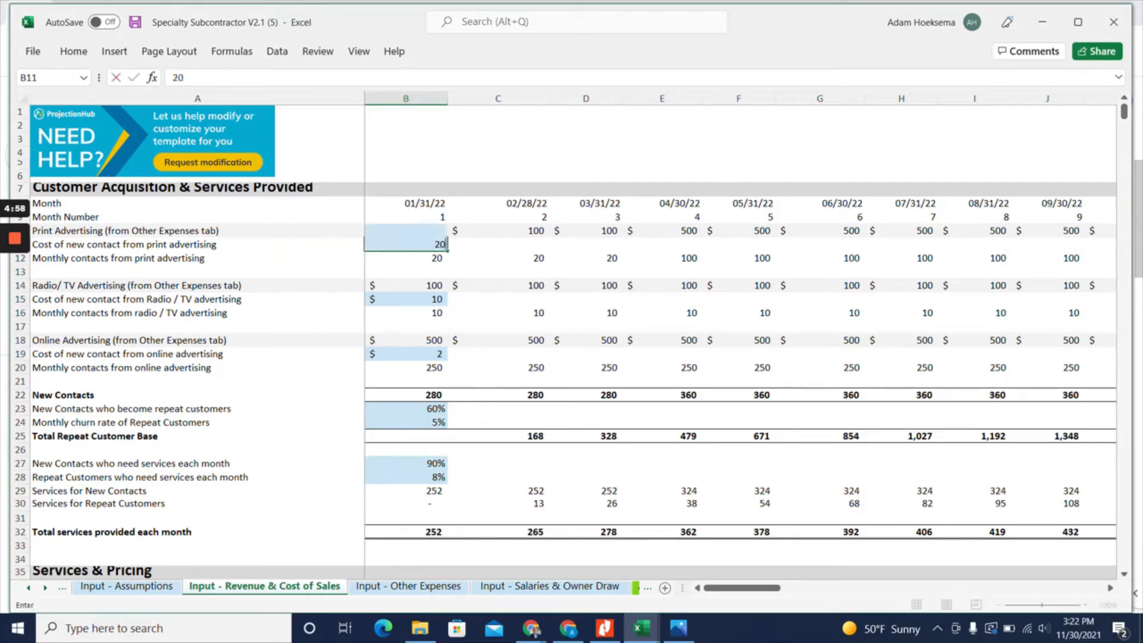
pyautogui.press('Return')
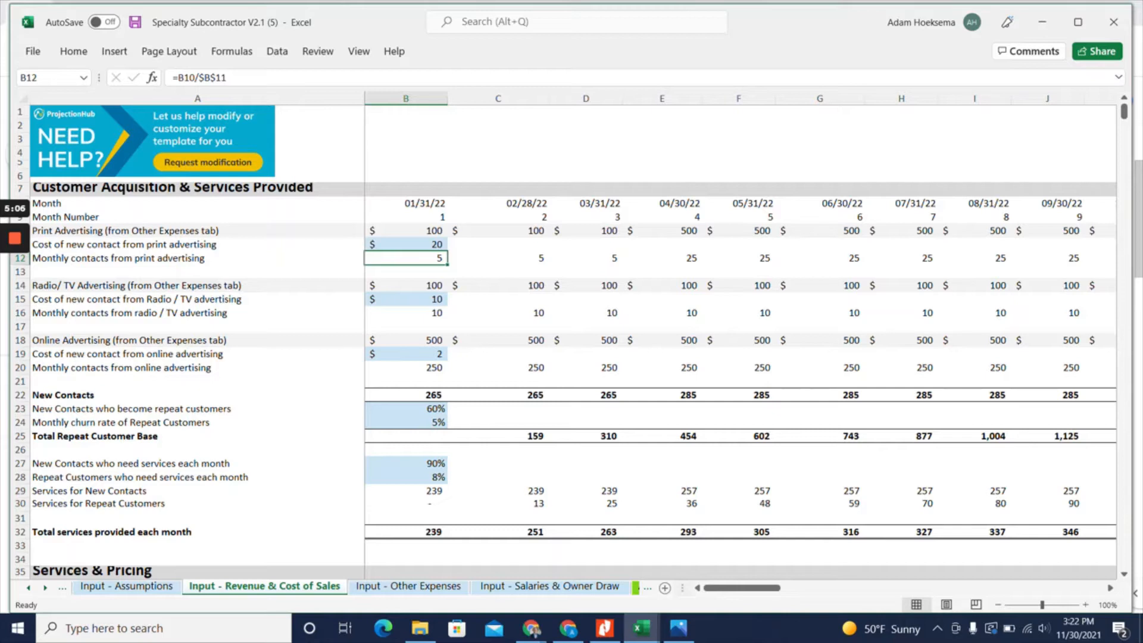
# Set the cost of a new contact from Radio / TV advertising to $50
pyautogui.click(406, 300)
pyautogui.write('5')
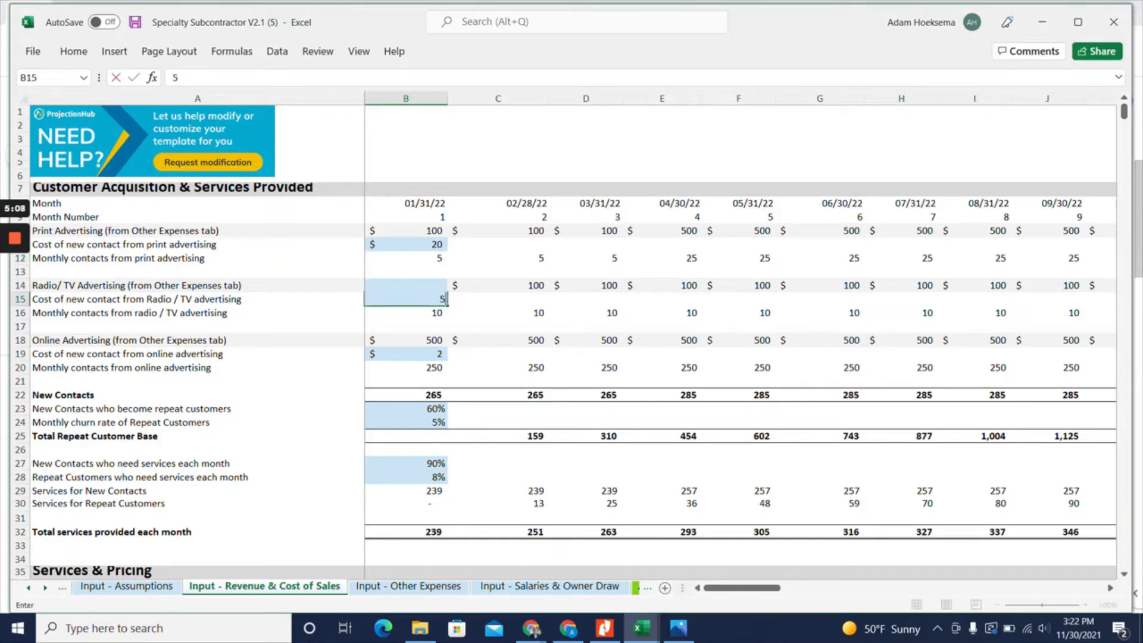
pyautogui.write('0')
pyautogui.press('Return')
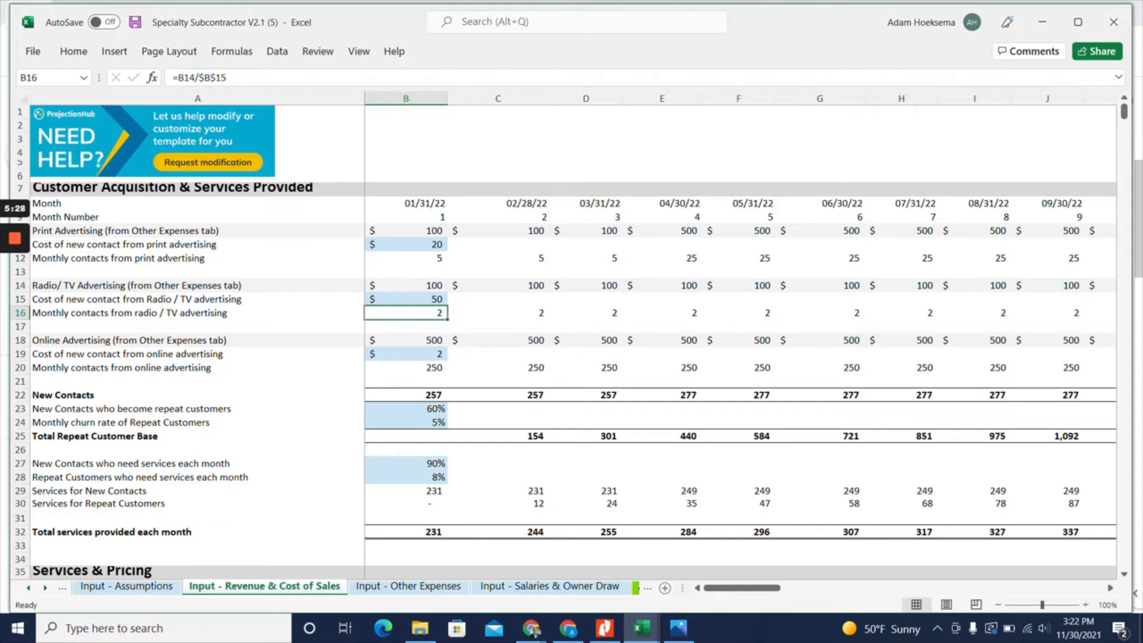
# Set the cost of a new contact from online advertising to $100
pyautogui.click(406, 354)
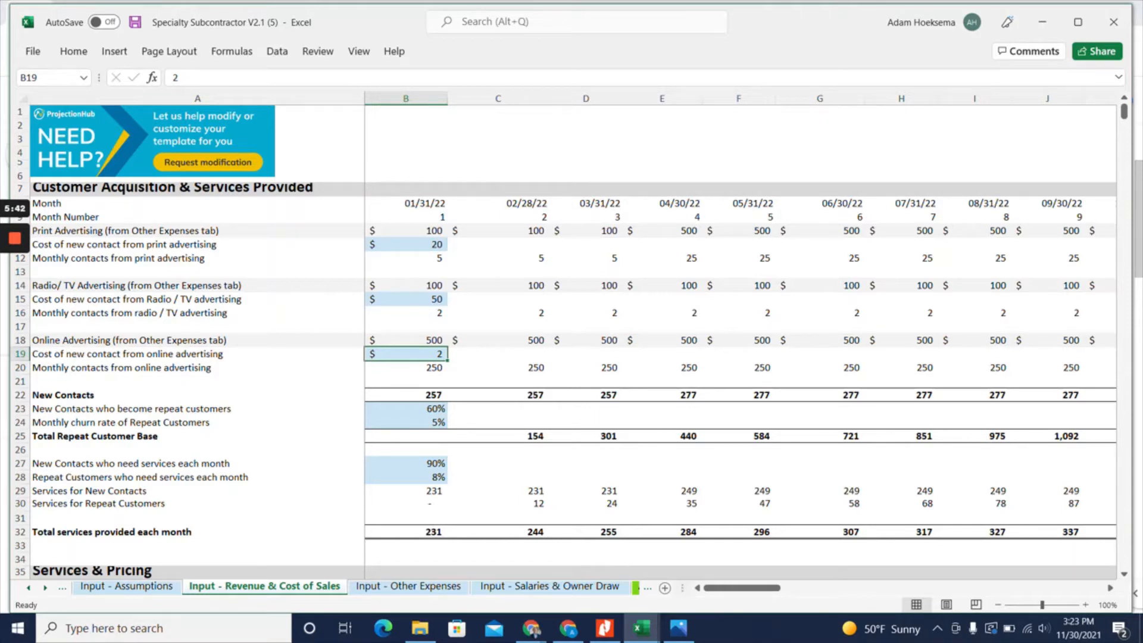
pyautogui.write('100')
pyautogui.press('Return')
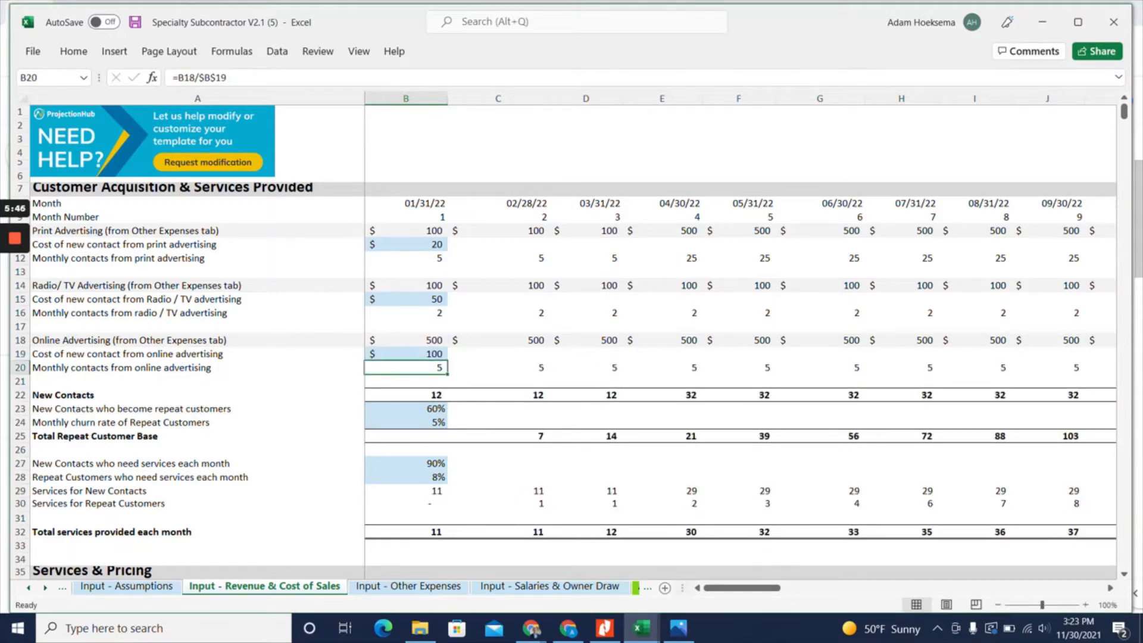
# Examine the new contacts, repeat customer percentage, monthly churn rate and the total repeat customer base formula
pyautogui.scroll(-1, 563, 342)
pyautogui.click(406, 354)
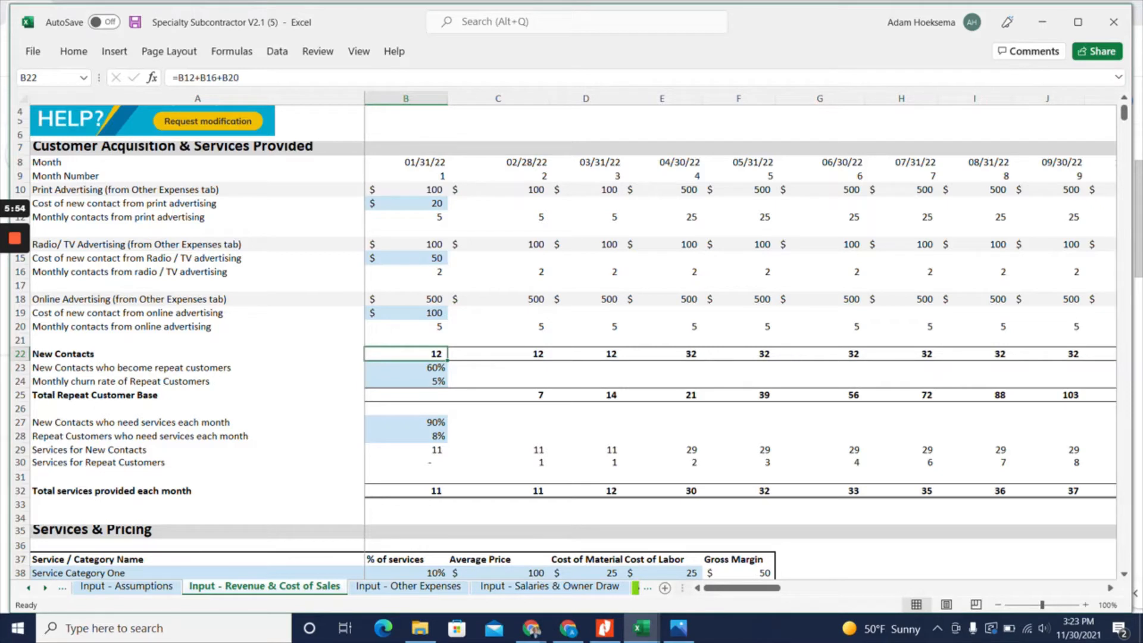
pyautogui.click(406, 368)
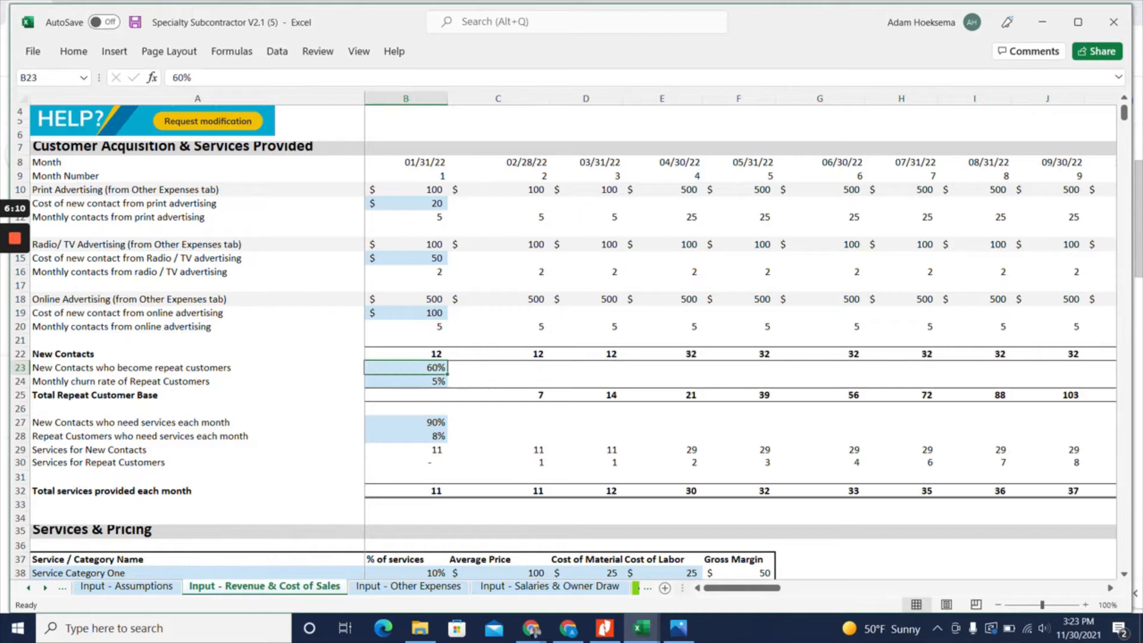
pyautogui.click(498, 395)
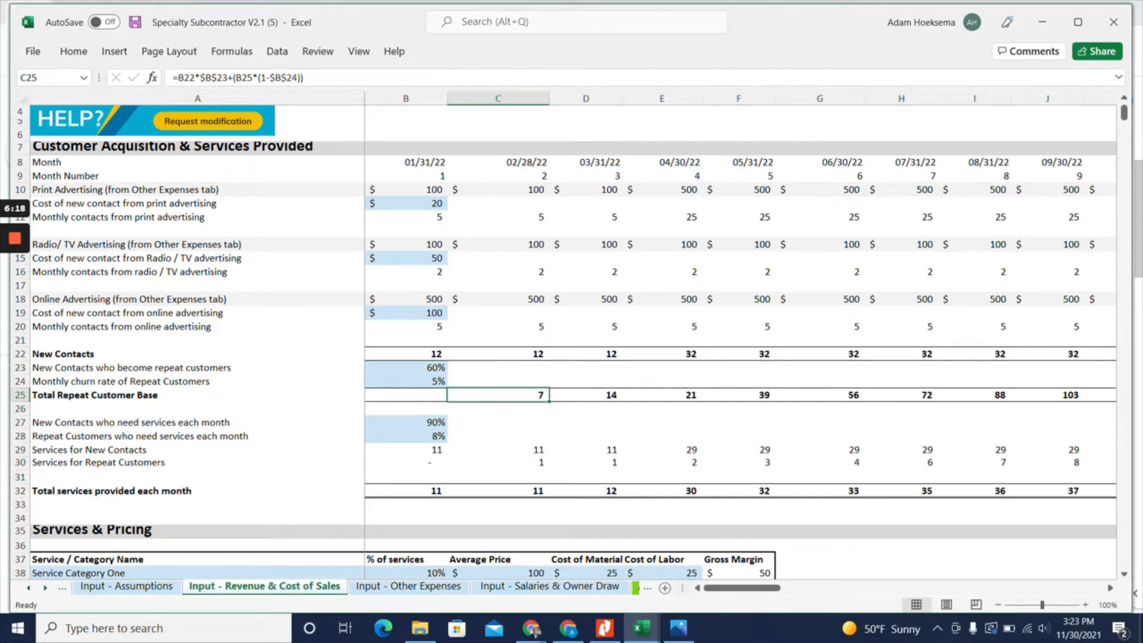
pyautogui.click(406, 382)
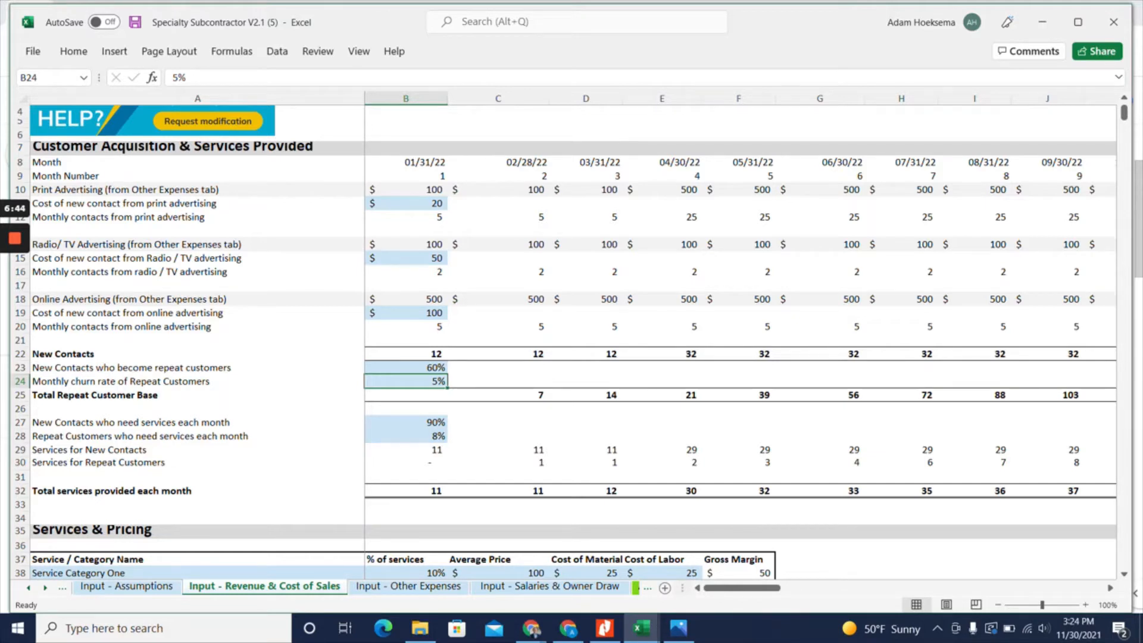
pyautogui.click(406, 354)
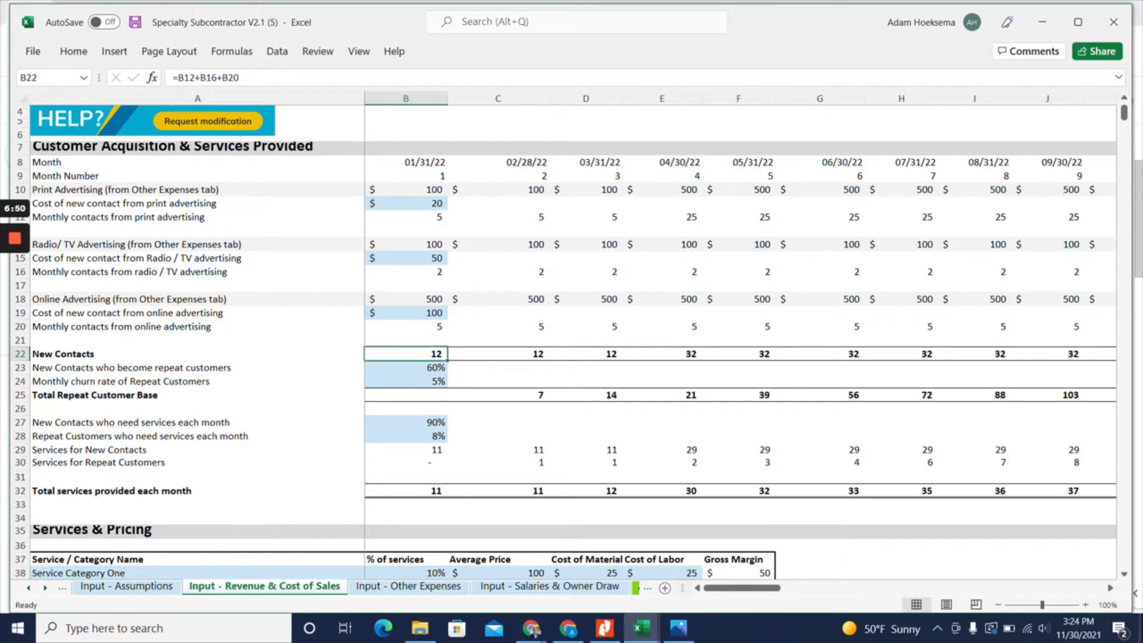
# Set the percentage of new contacts who need services each month to 80%
pyautogui.click(406, 423)
pyautogui.scroll(-1, 406, 422)
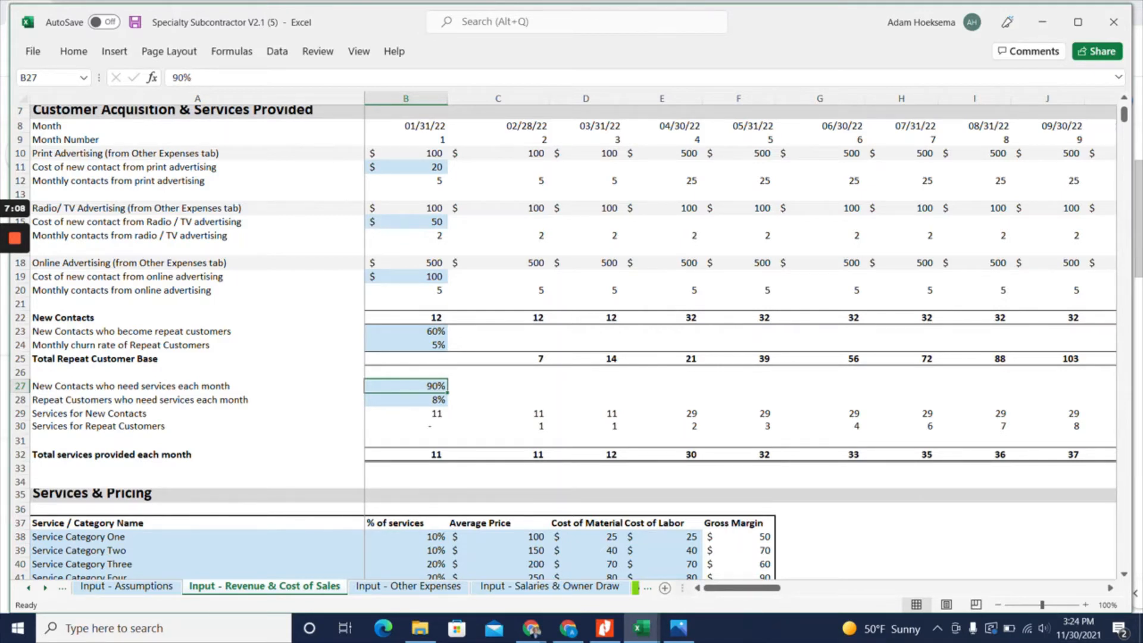
pyautogui.write('80')
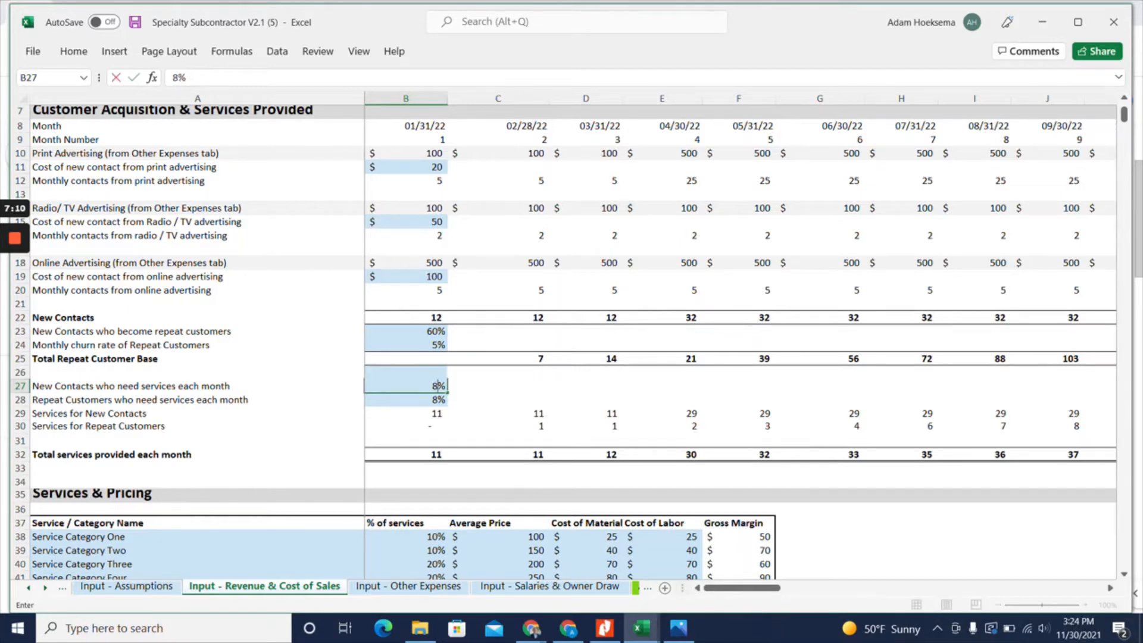
pyautogui.press('Down')
pyautogui.press('Down')
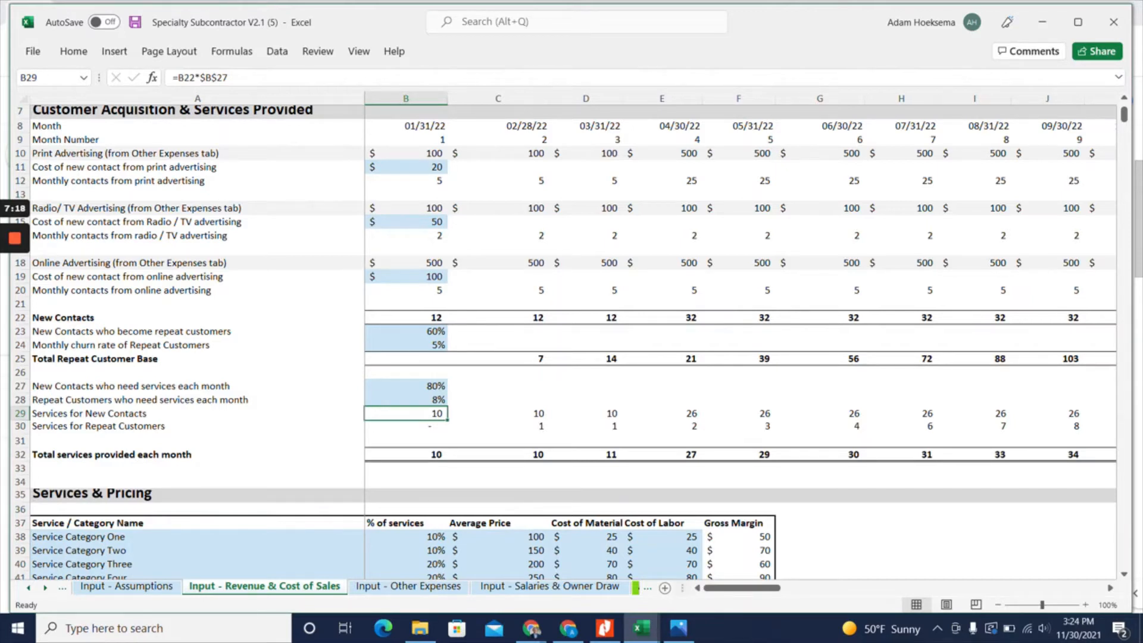
pyautogui.click(406, 400)
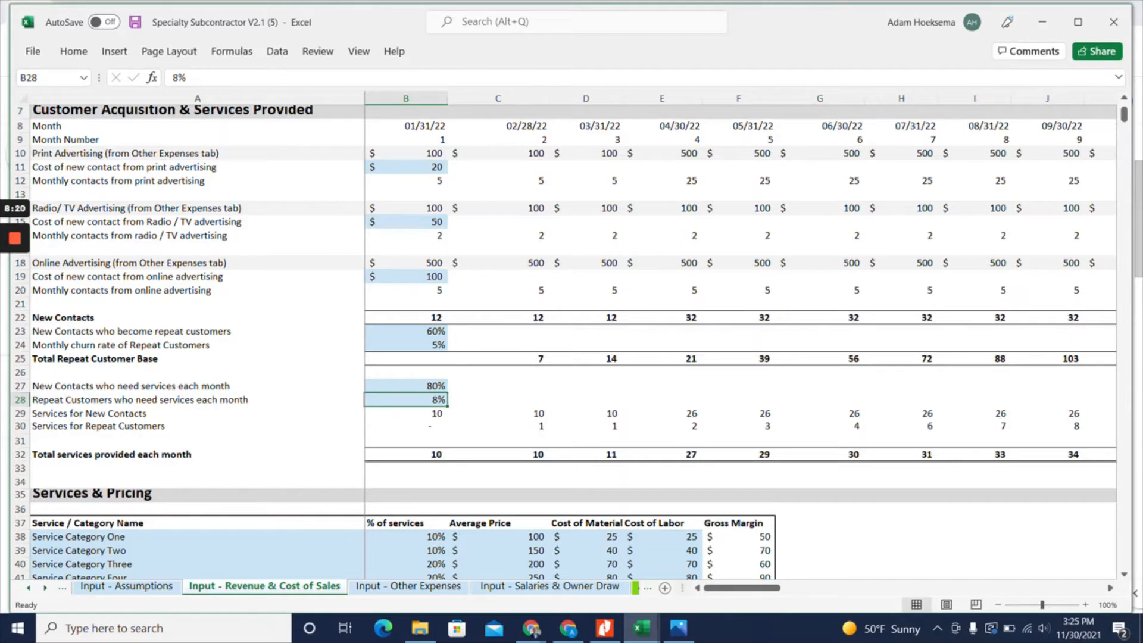
# Rename the first service category in the Services & Pricing table as Water Softener Installation
pyautogui.scroll(-2, 563, 341)
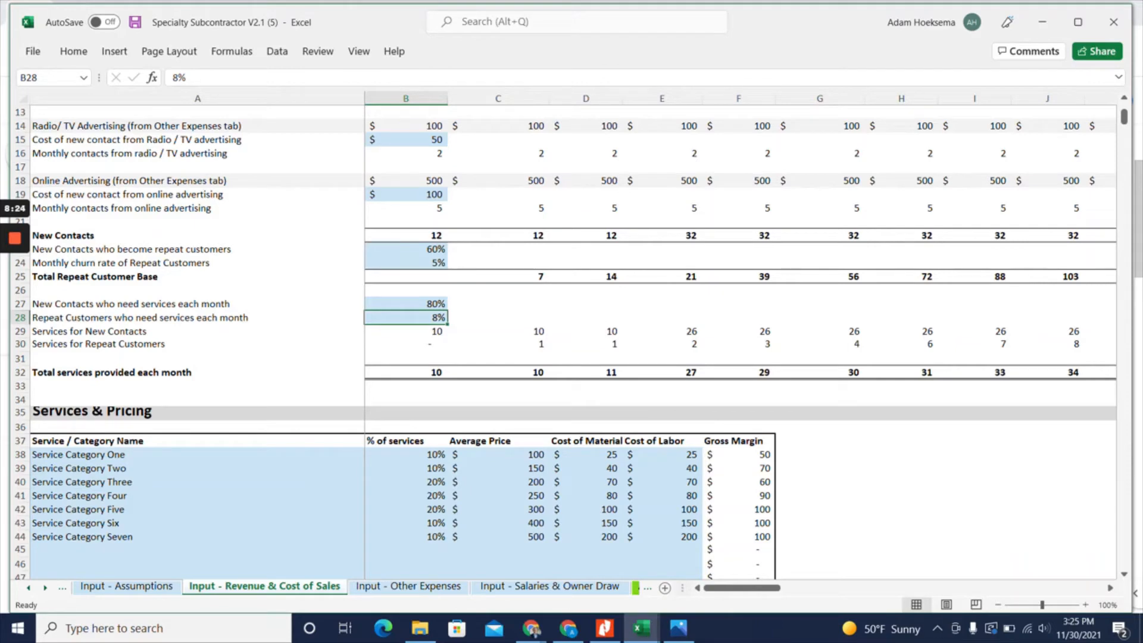
pyautogui.scroll(-2, 564, 341)
pyautogui.scroll(-1, 563, 342)
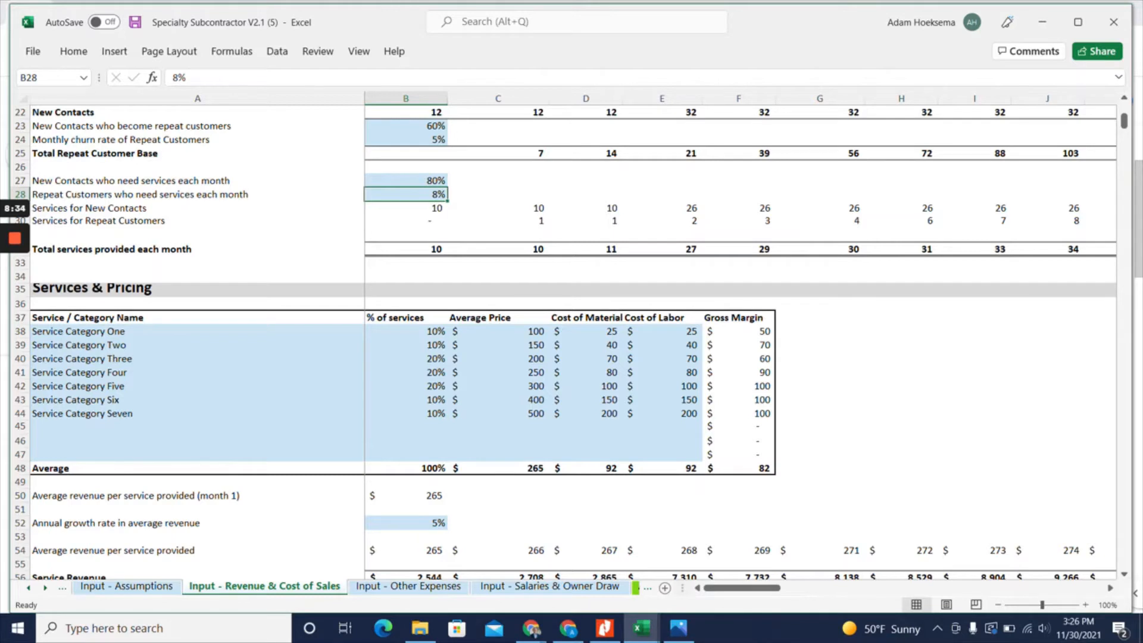
pyautogui.click(197, 332)
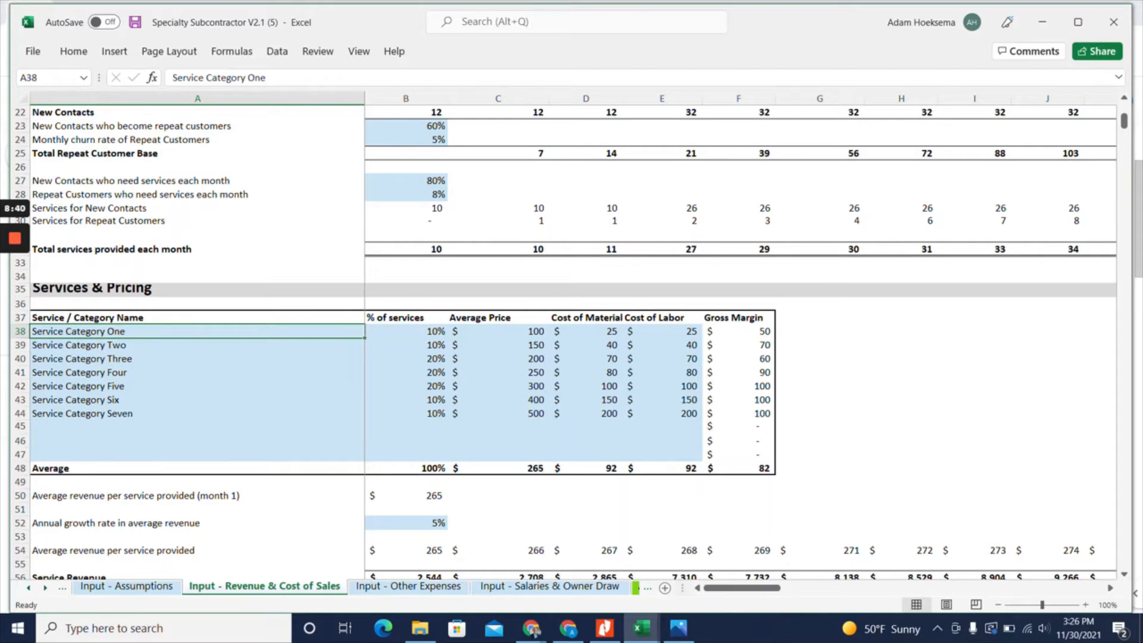
pyautogui.click(197, 345)
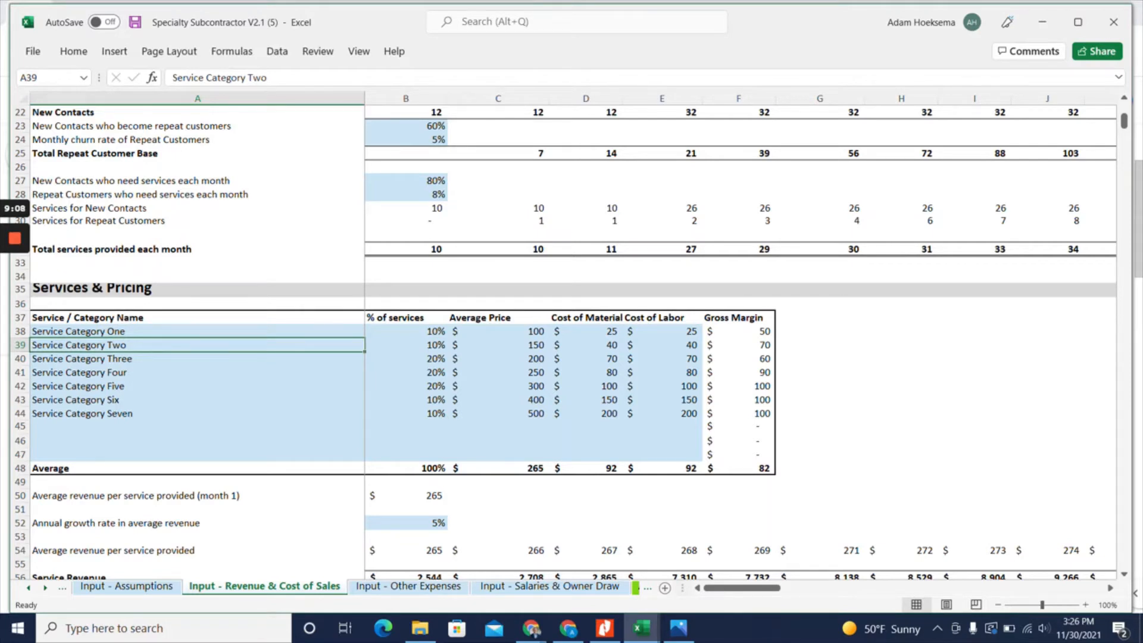
pyautogui.click(197, 414)
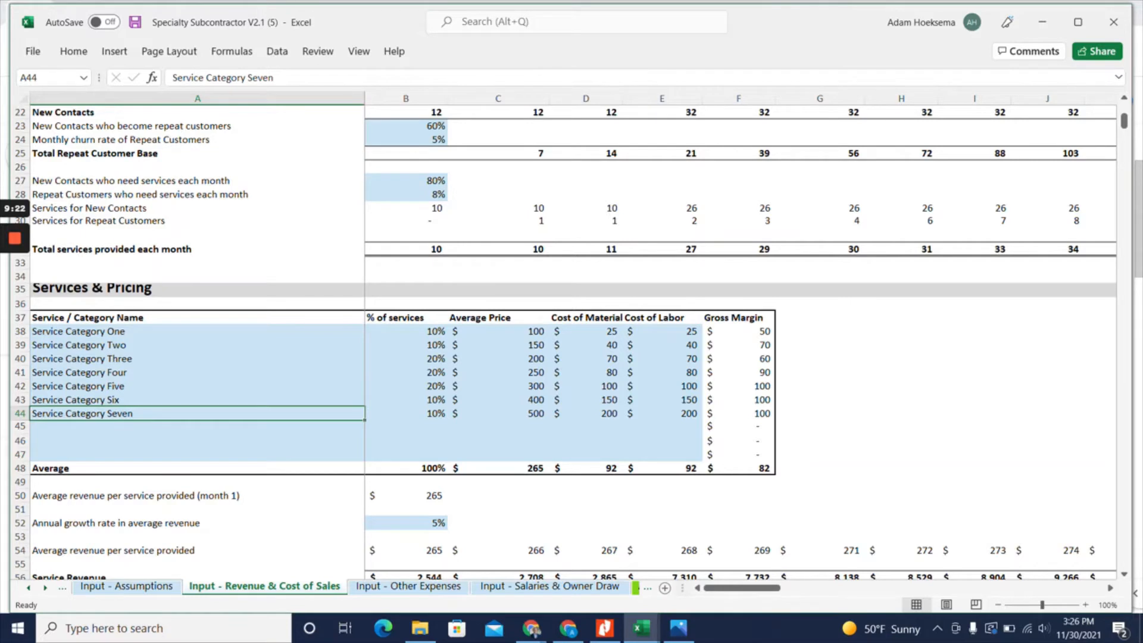
pyautogui.click(406, 331)
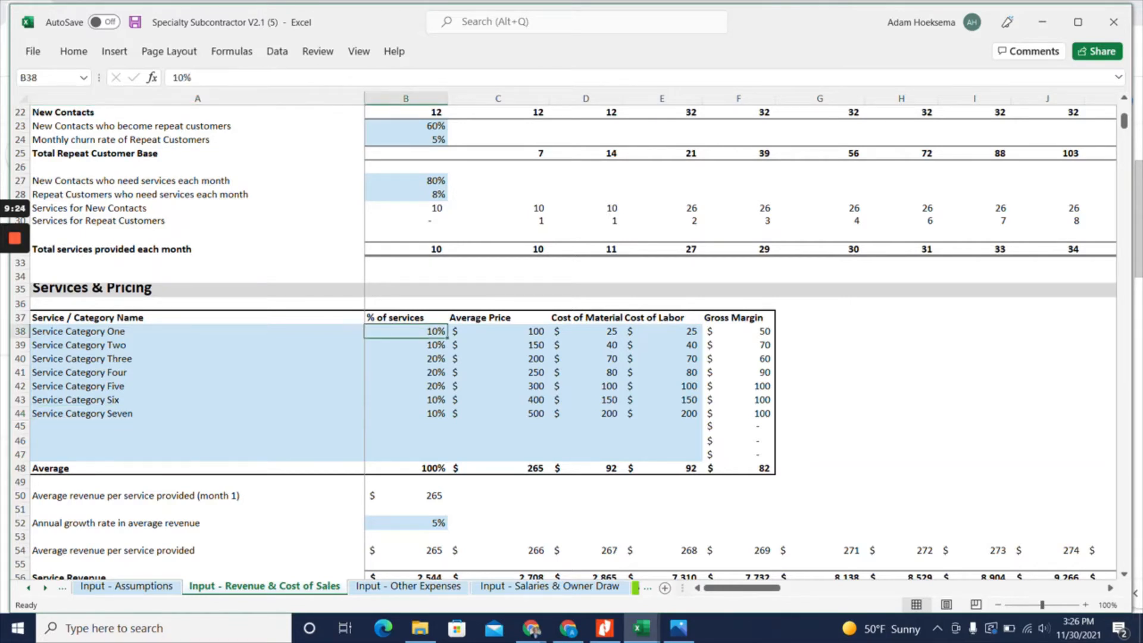
pyautogui.click(198, 332)
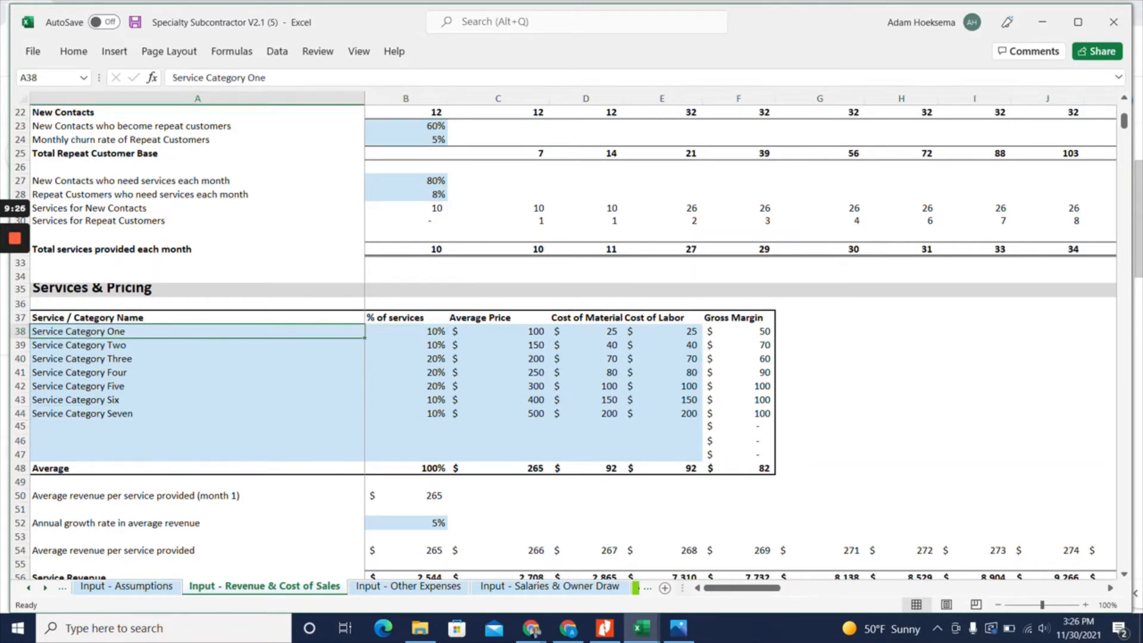
pyautogui.write('Water')
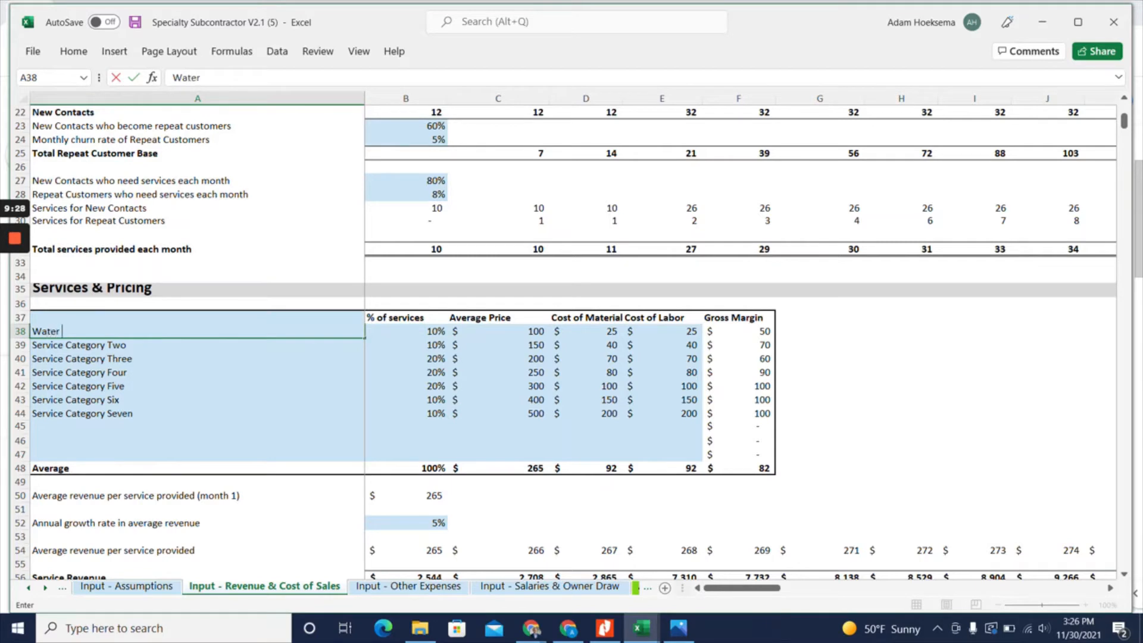
pyautogui.write(' Softener Installation')
pyautogui.press('Return')
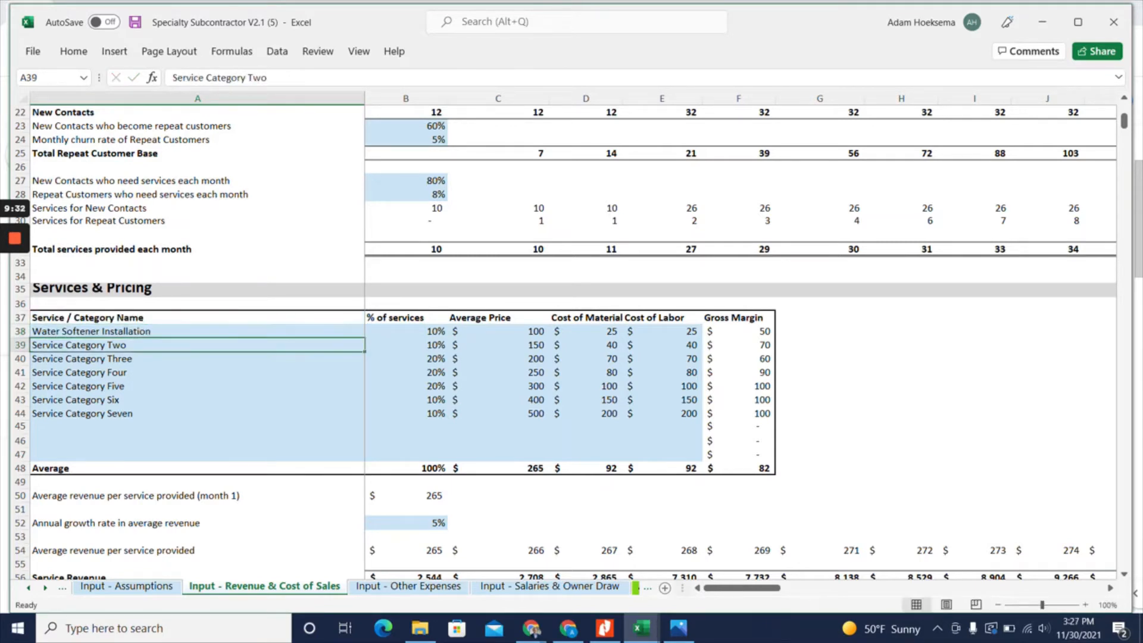
# Rename the second service category as Service Call and set its percentage of services to 50%
pyautogui.press('Right')
pyautogui.press('Up')
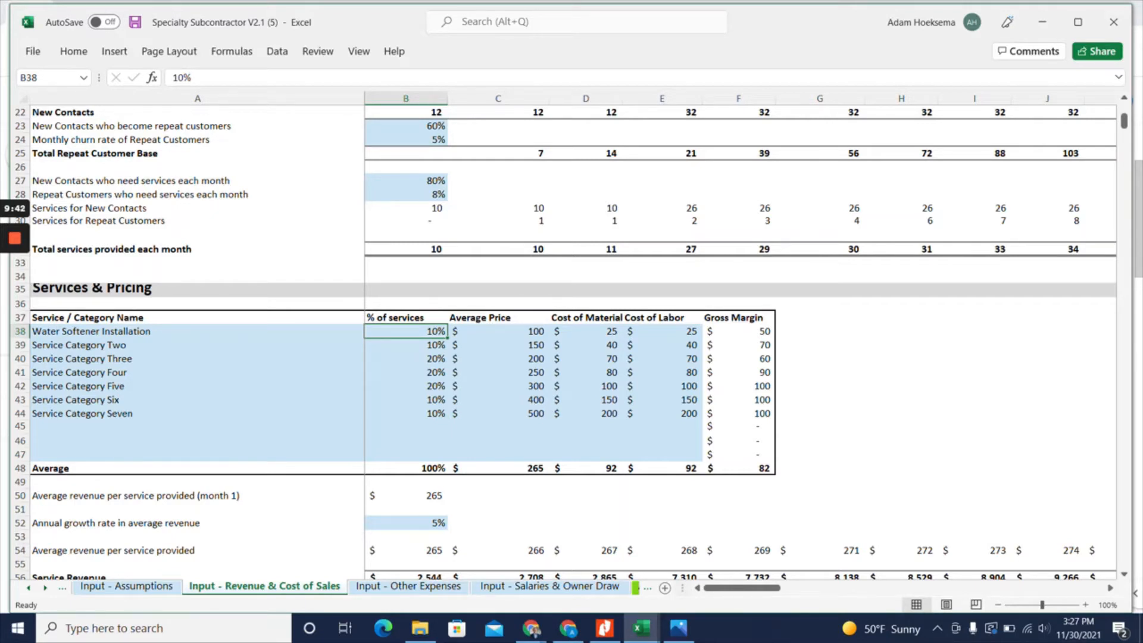
pyautogui.moveTo(406, 332); pyautogui.dragTo(406, 441)
pyautogui.click(406, 469)
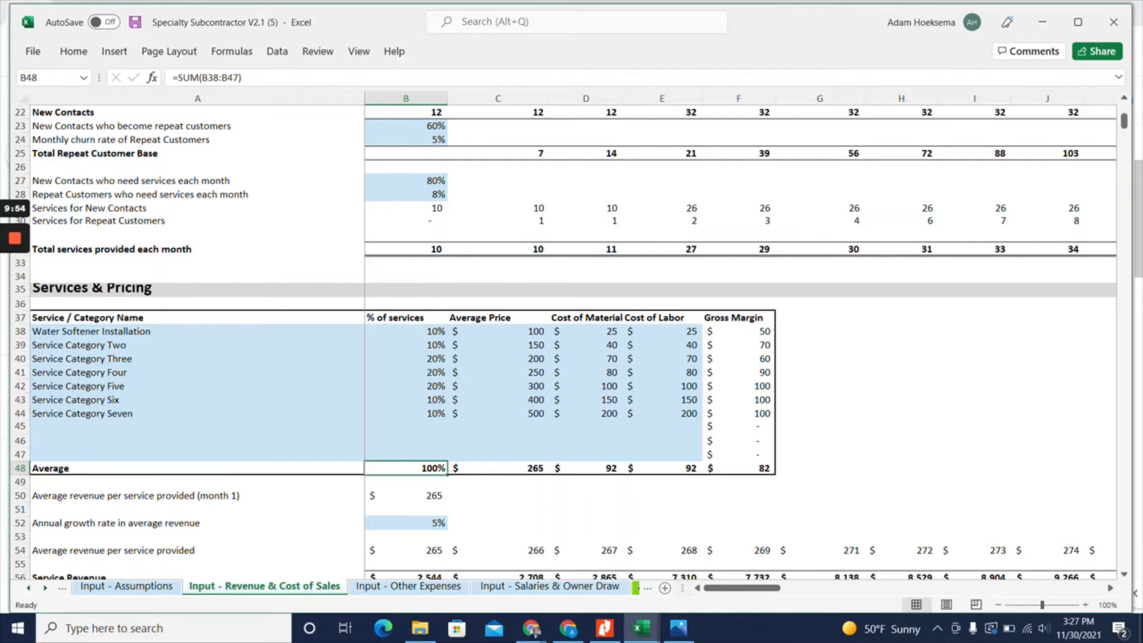
pyautogui.click(197, 345)
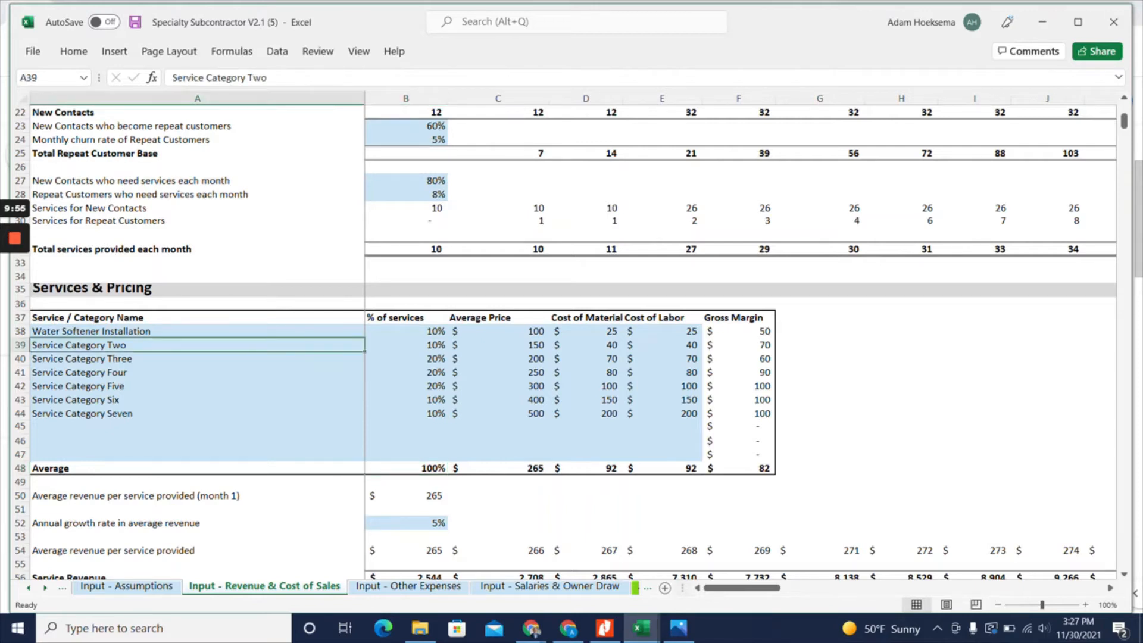
pyautogui.write('Service Call')
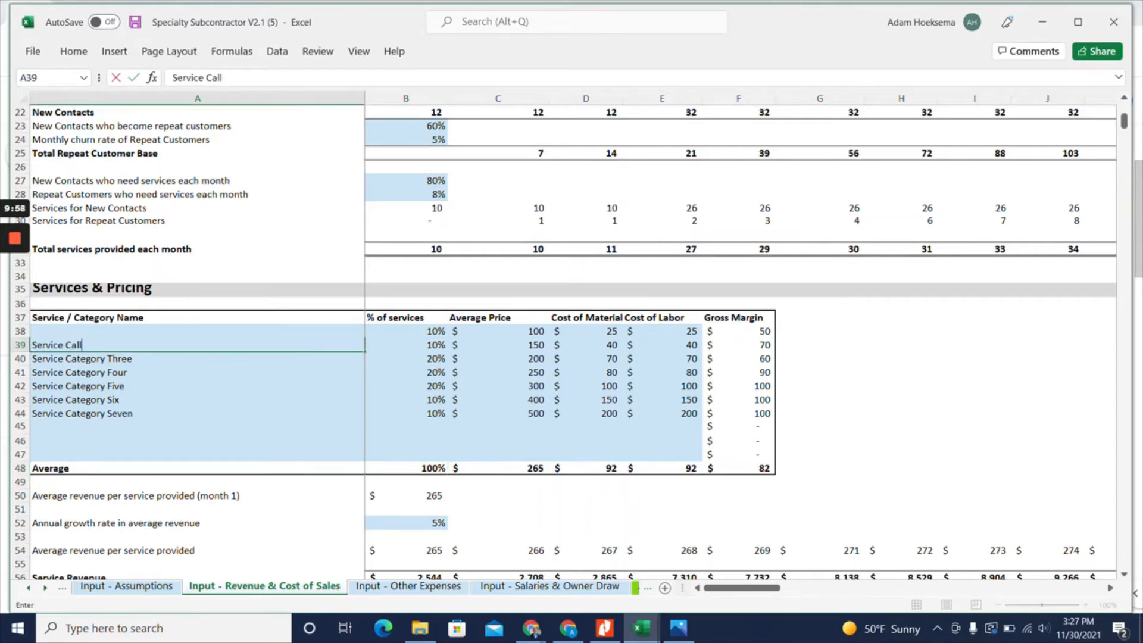
pyautogui.press('Return')
pyautogui.click(406, 345)
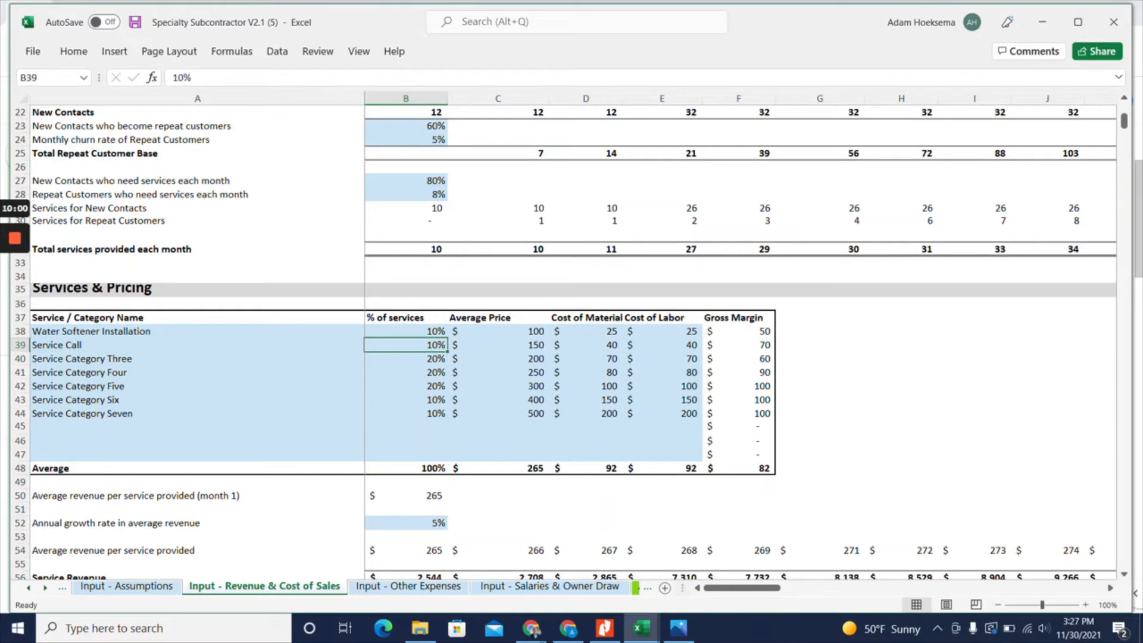
pyautogui.write('50')
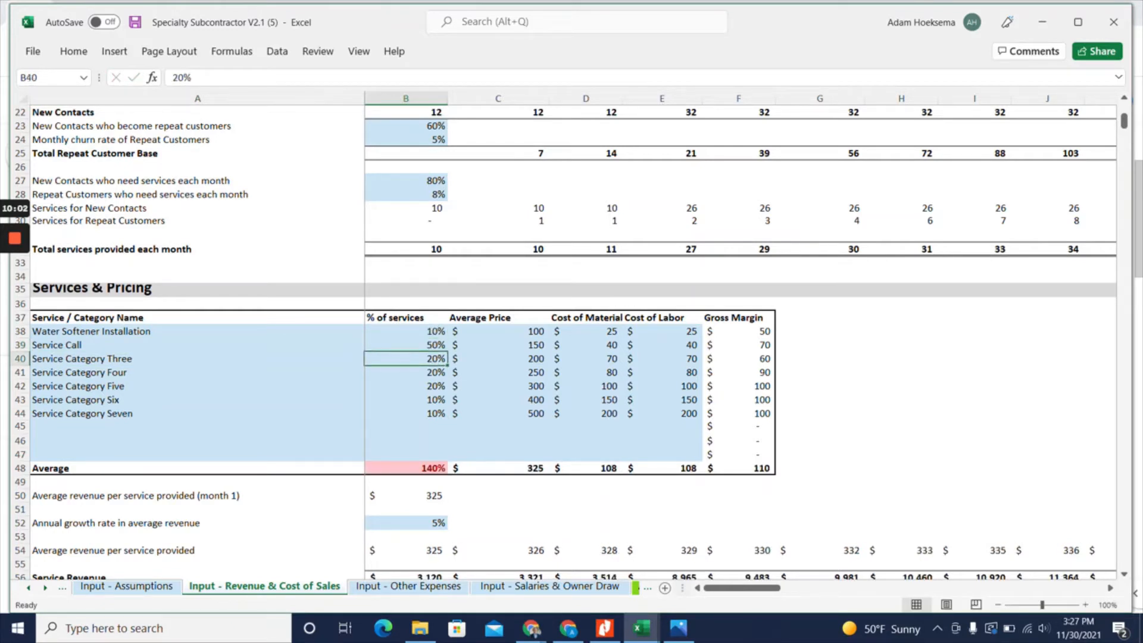
# Set the percentage of services to 10% for Service Categories Three, Four and Five, and to 5% for Six and Seven
pyautogui.click(406, 468)
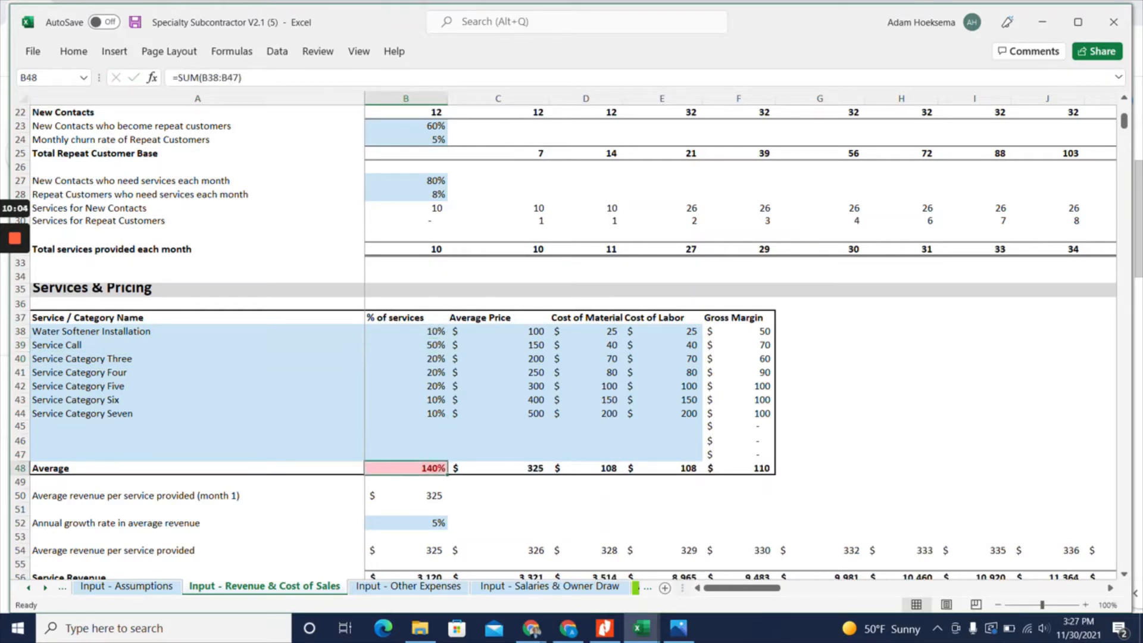
pyautogui.click(406, 359)
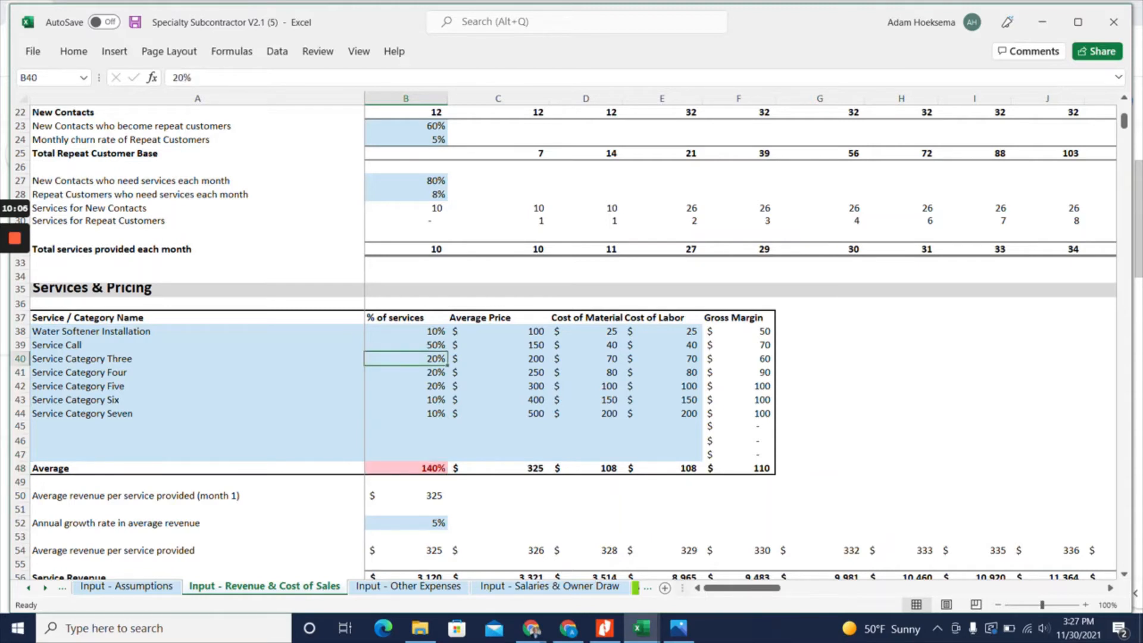
pyautogui.write('10')
pyautogui.press('Return')
pyautogui.write('10')
pyautogui.press('Return')
pyautogui.write('1')
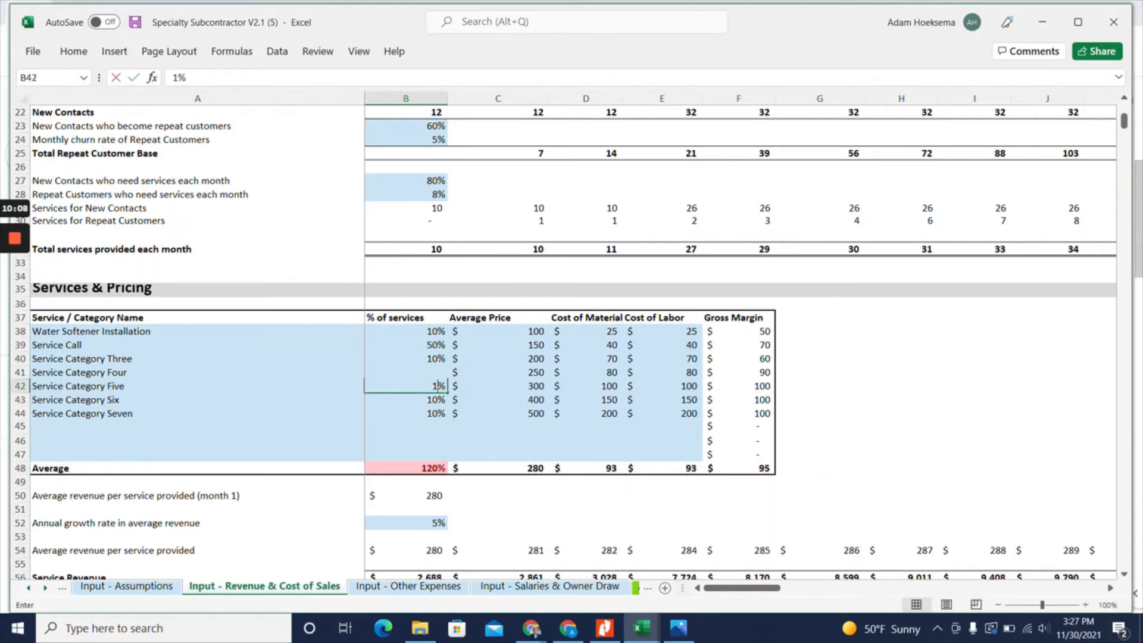
pyautogui.write('0')
pyautogui.press('Return')
pyautogui.write('5')
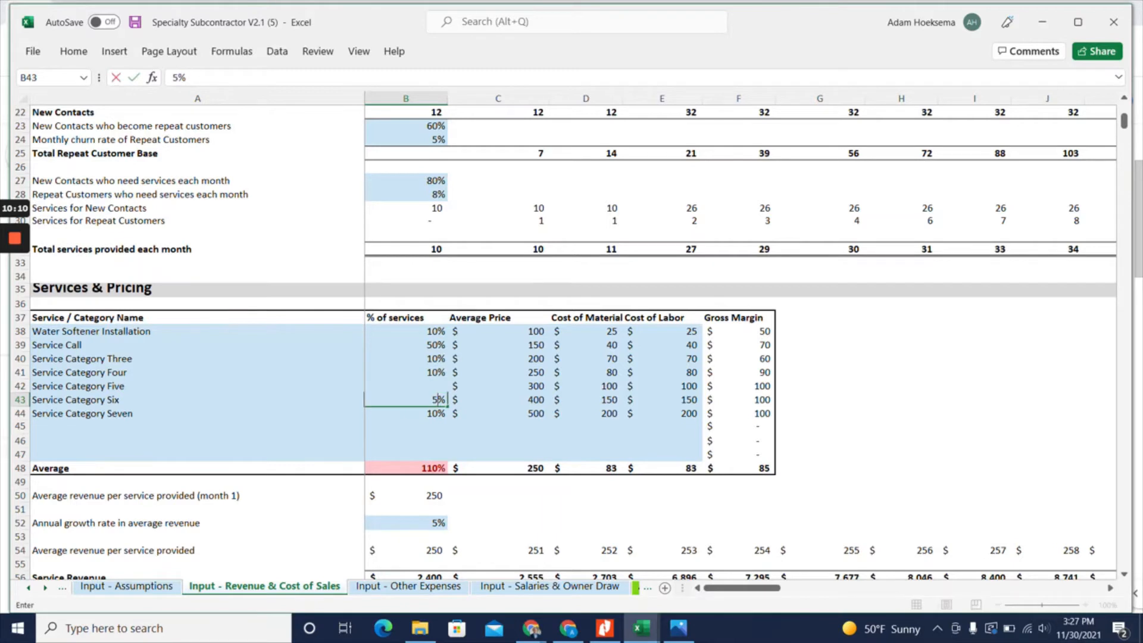
pyautogui.press('Return')
pyautogui.write('5')
pyautogui.press('Return')
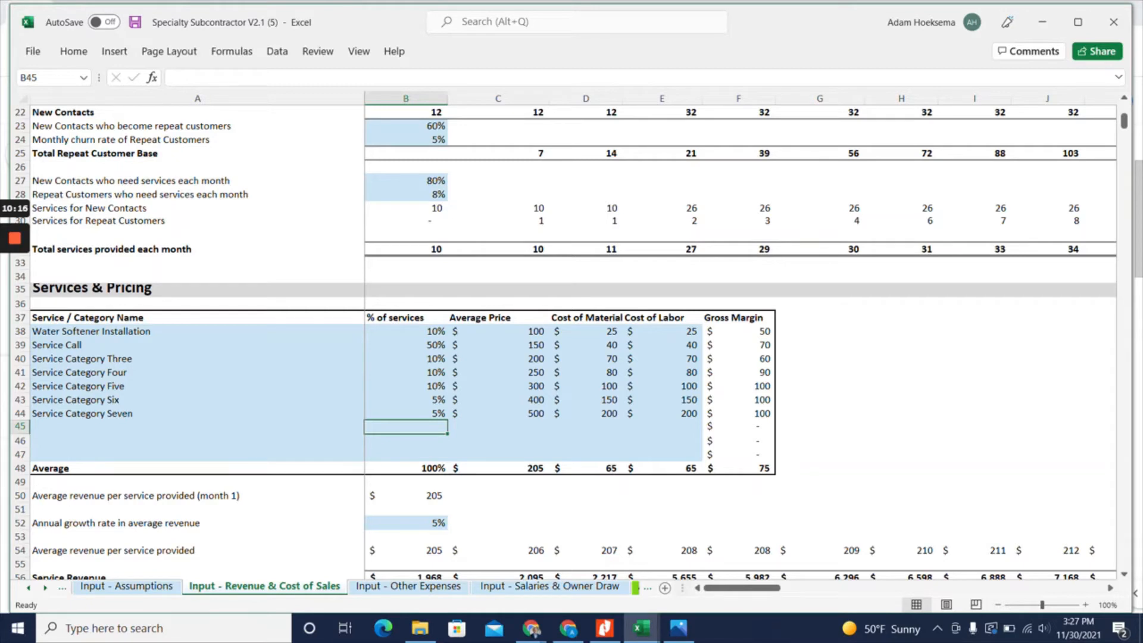
# Set the average price to $800 for Water Softener Installation and $99 for Service Call
pyautogui.click(499, 332)
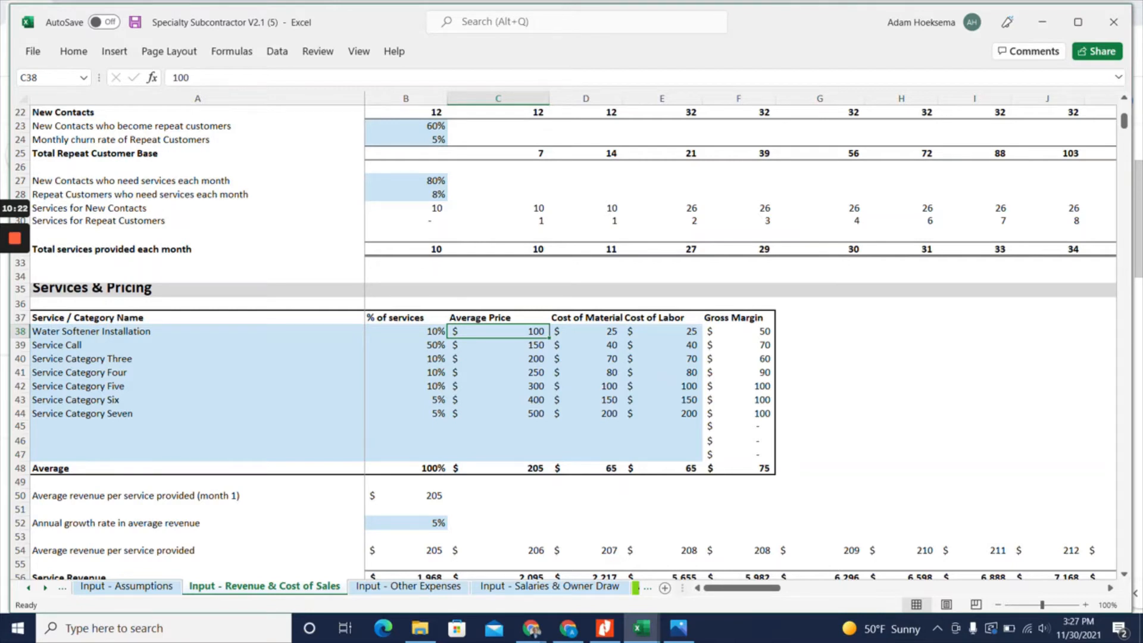
pyautogui.write('800')
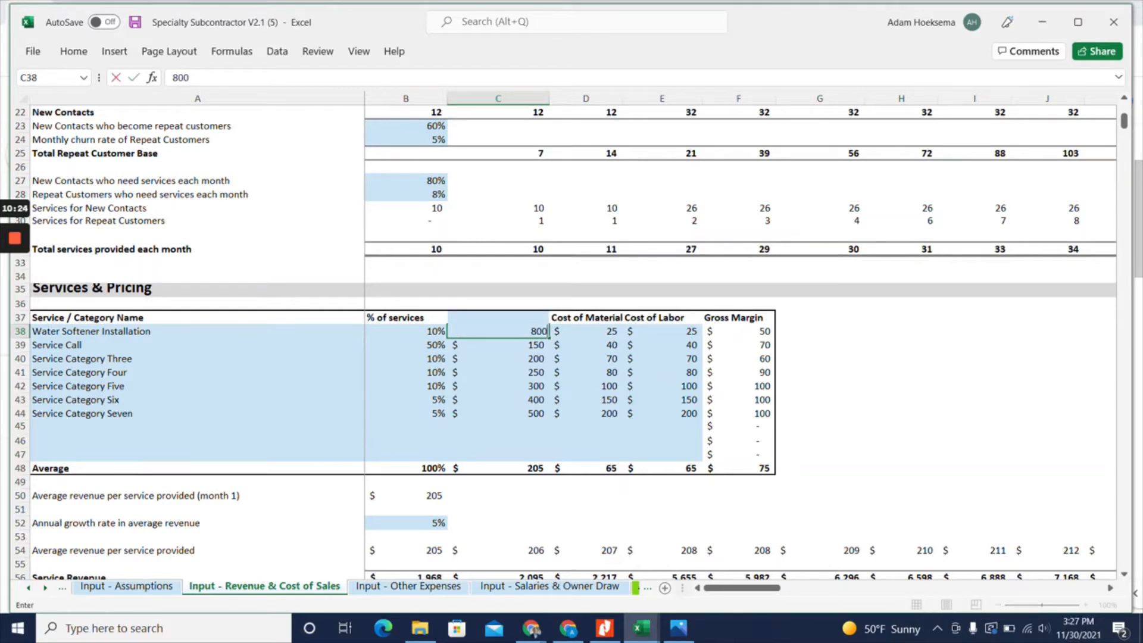
pyautogui.press('Return')
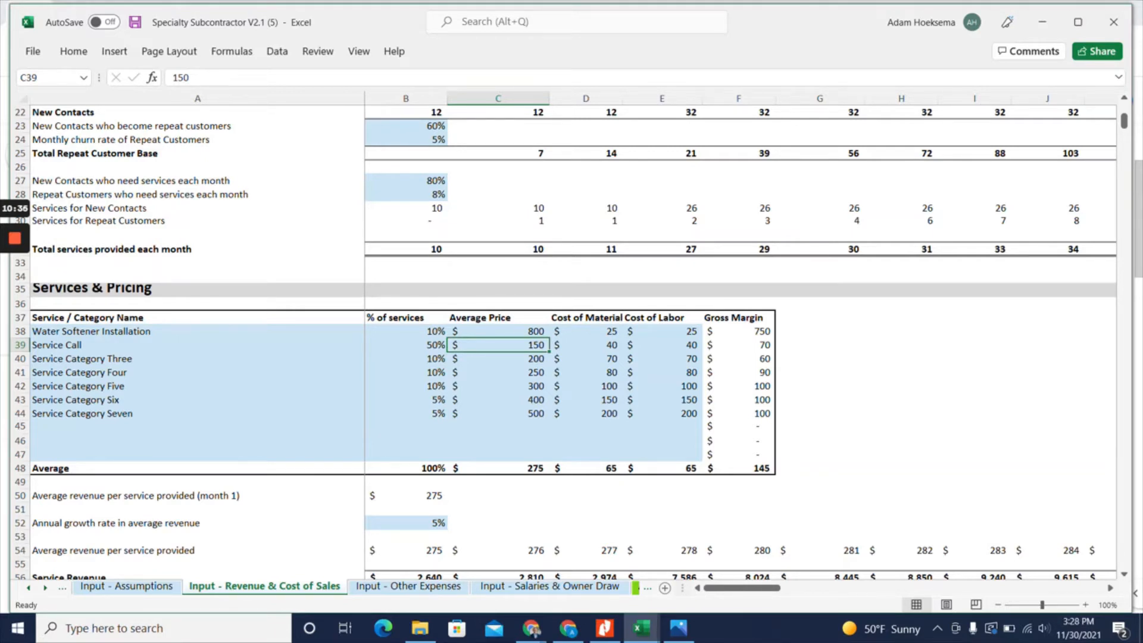
pyautogui.write('99')
pyautogui.press('Return')
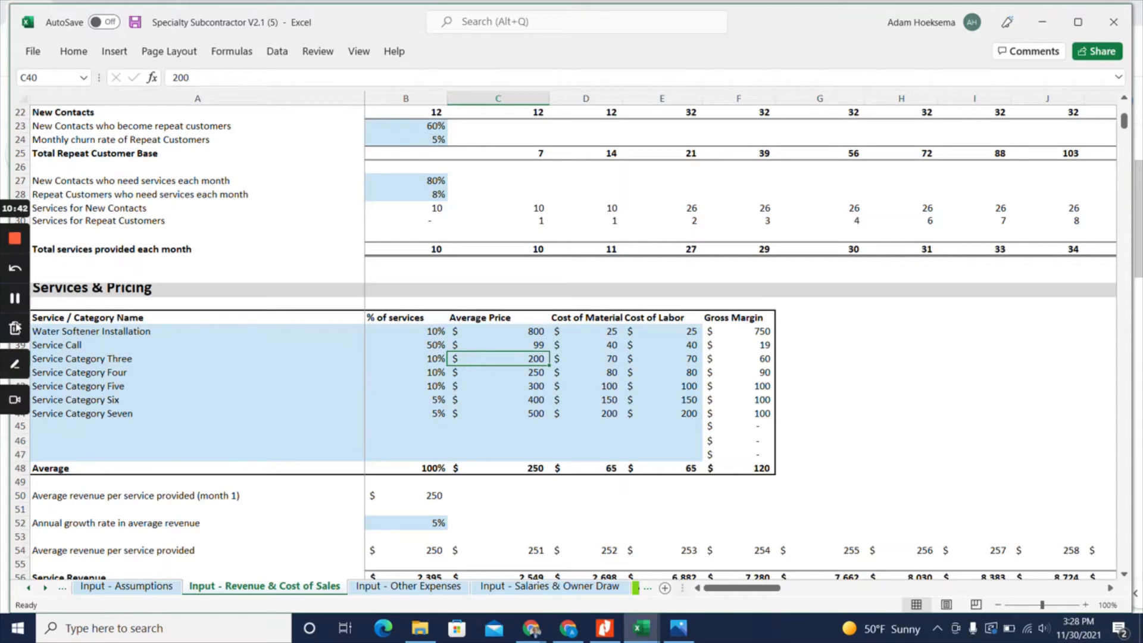
# Increase the height of header row 37 to fit the full "% of services provided" heading
pyautogui.scroll(4, 563, 340)
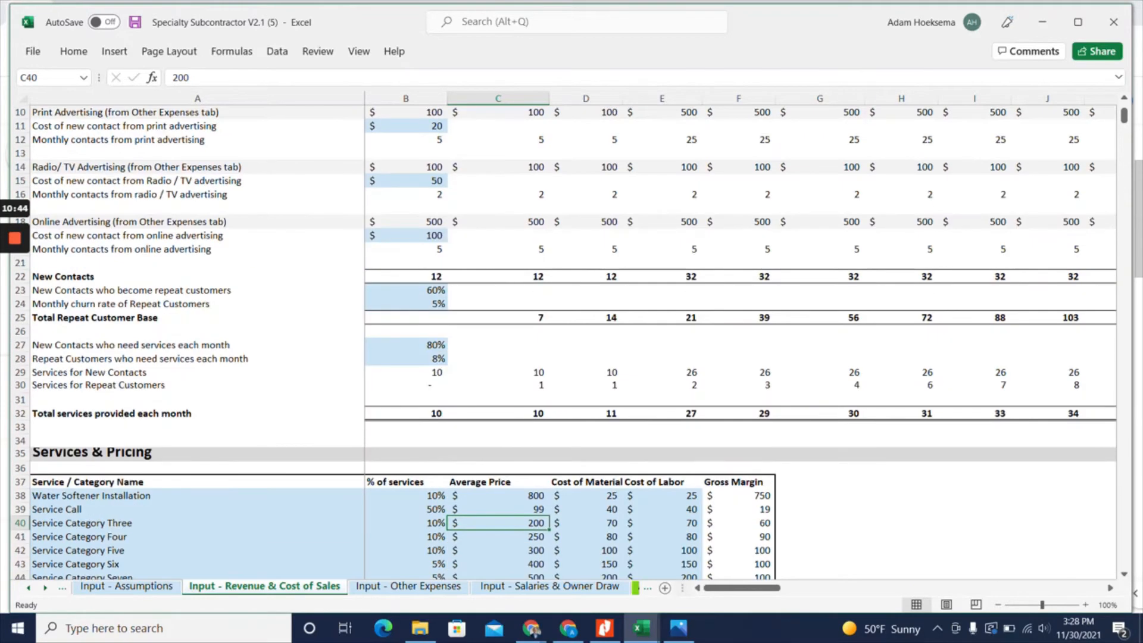
pyautogui.moveTo(21, 489); pyautogui.dragTo(21, 520)
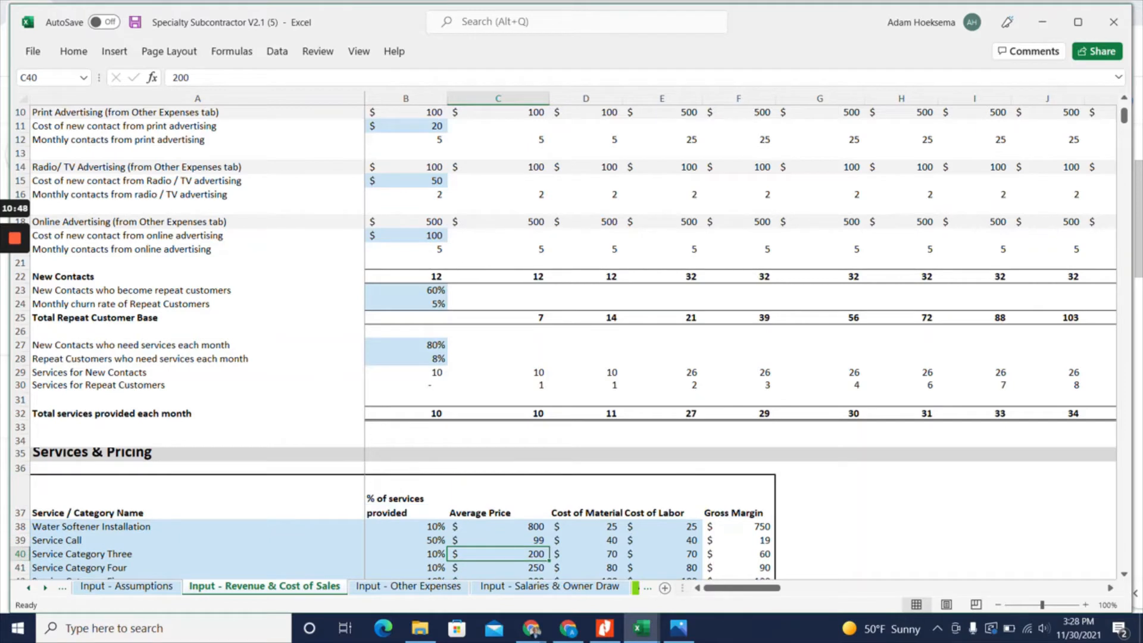
pyautogui.scroll(-4, 564, 339)
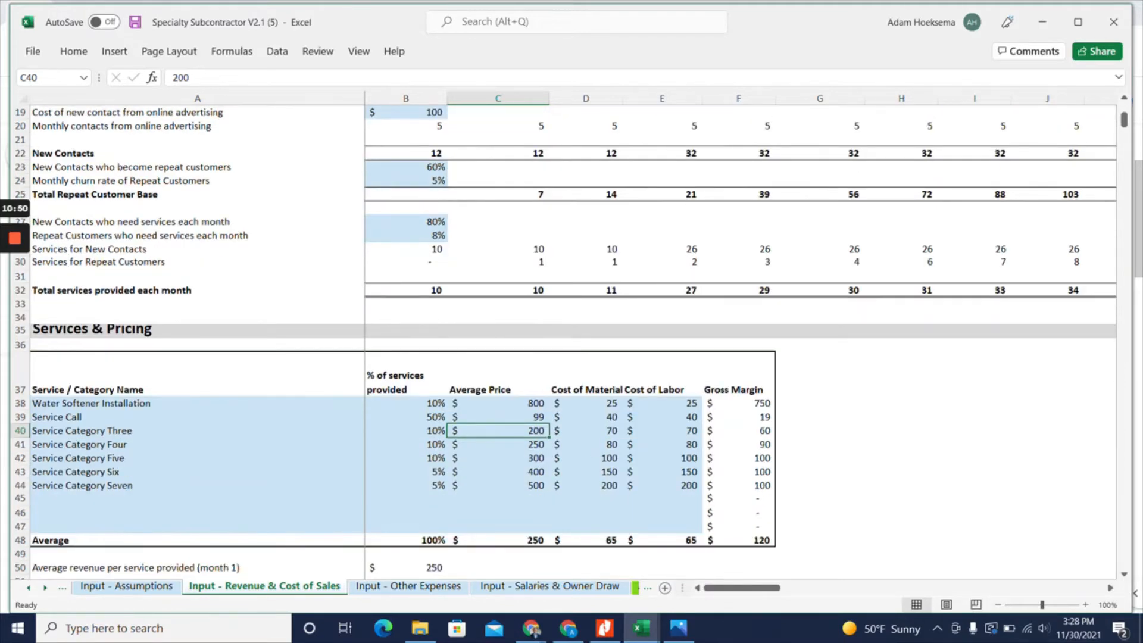
pyautogui.scroll(-1, 564, 339)
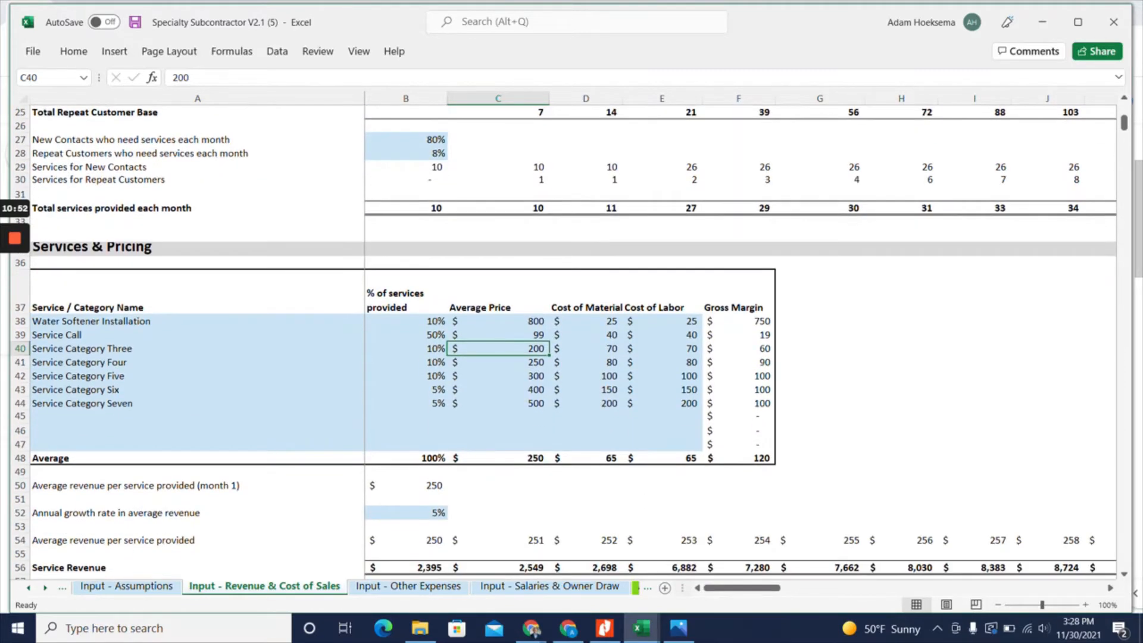
# Set the Water Softener Installation cost of material to $200 and its cost of labor to $150
pyautogui.click(586, 321)
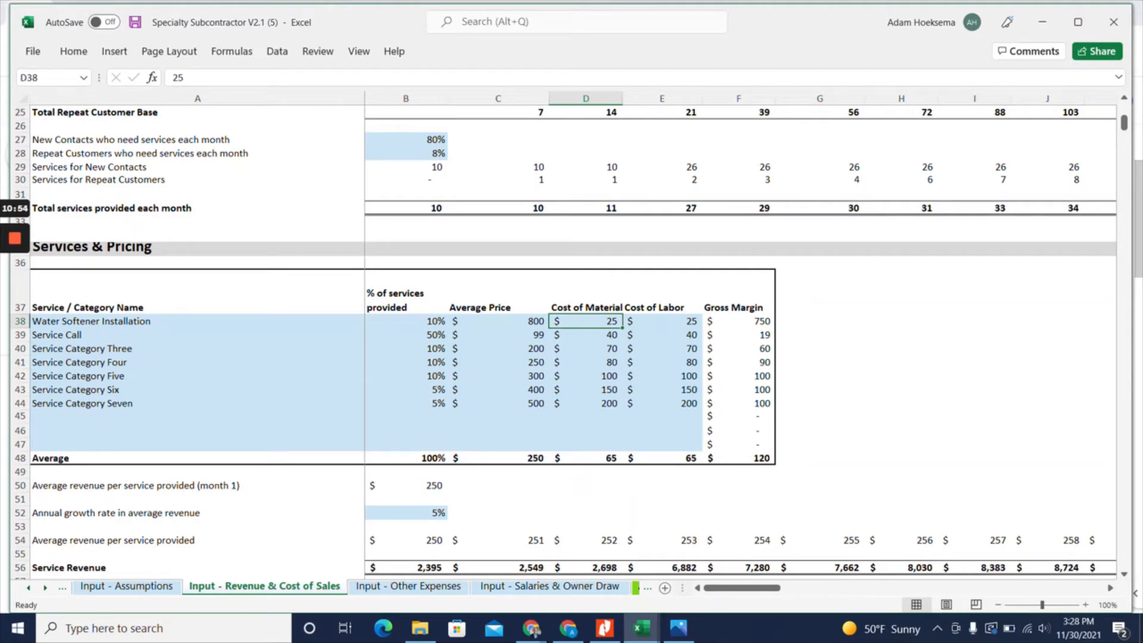
pyautogui.click(498, 322)
pyautogui.click(586, 321)
pyautogui.write('200')
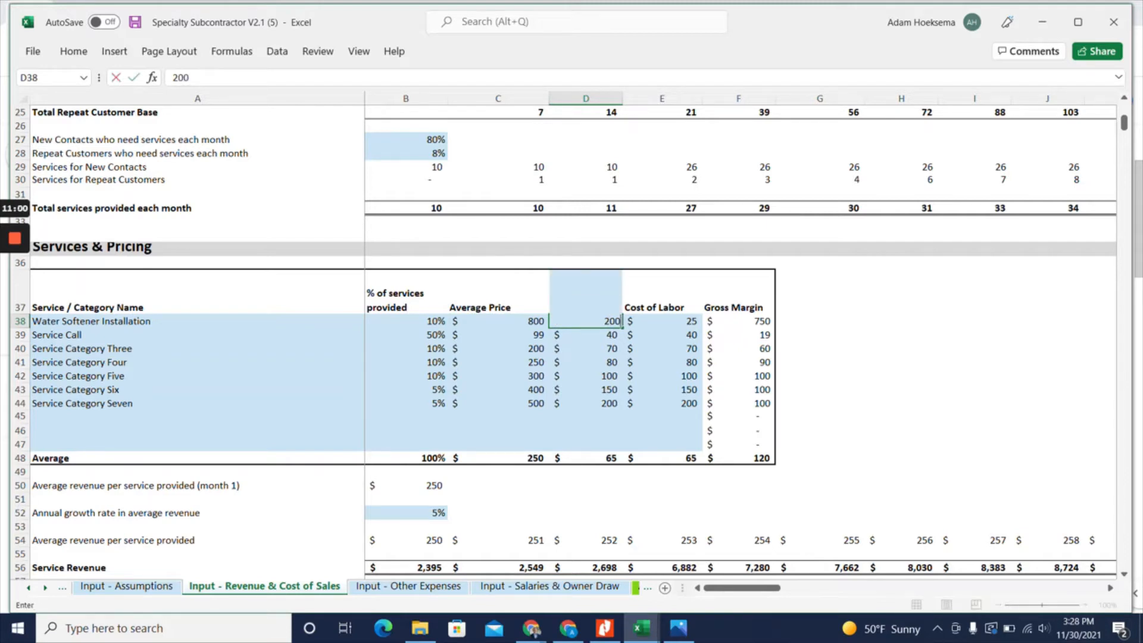
pyautogui.press('Return')
pyautogui.press('Right')
pyautogui.press('Up')
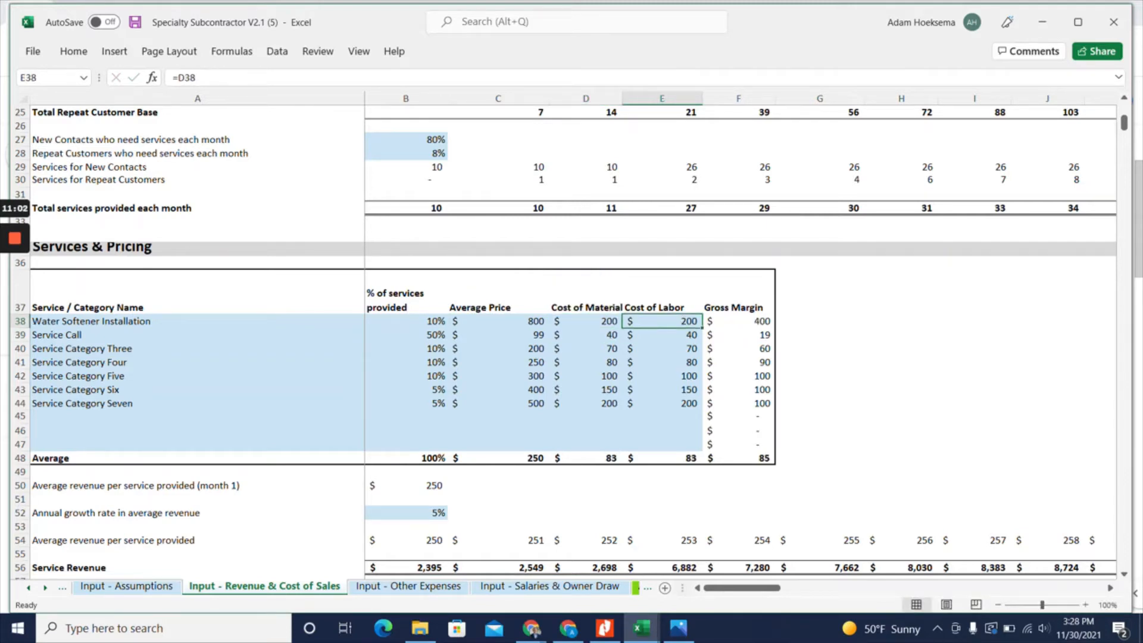
pyautogui.press('Left')
pyautogui.press('Right')
pyautogui.write('150')
pyautogui.press('Return')
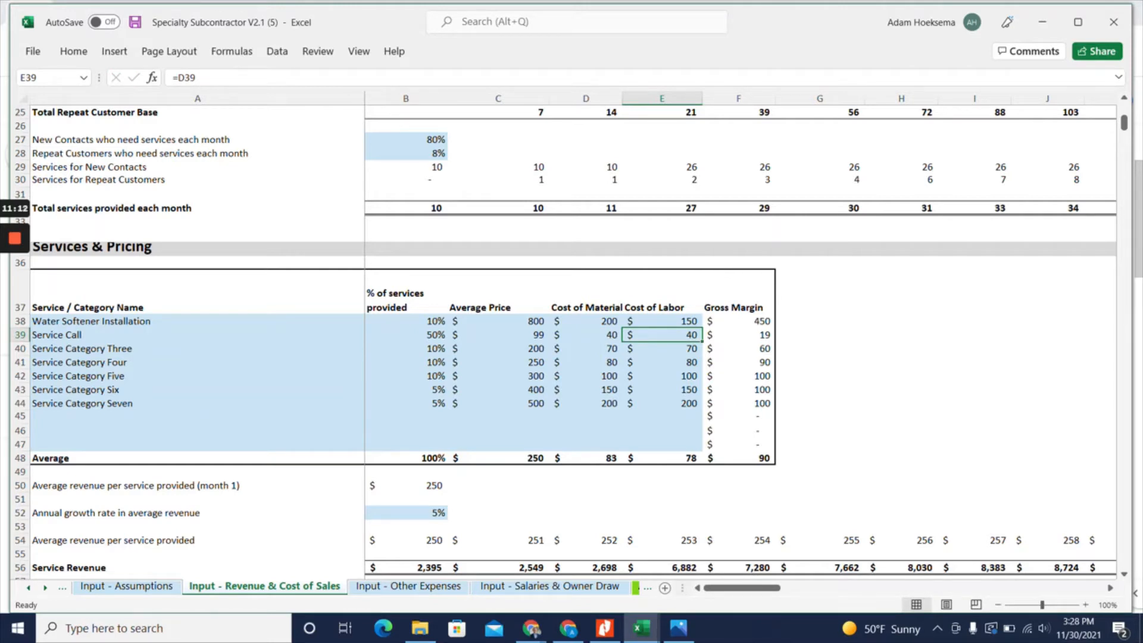
# Set the Service Call cost of material to $10 and its cost of labor to $40
pyautogui.click(662, 321)
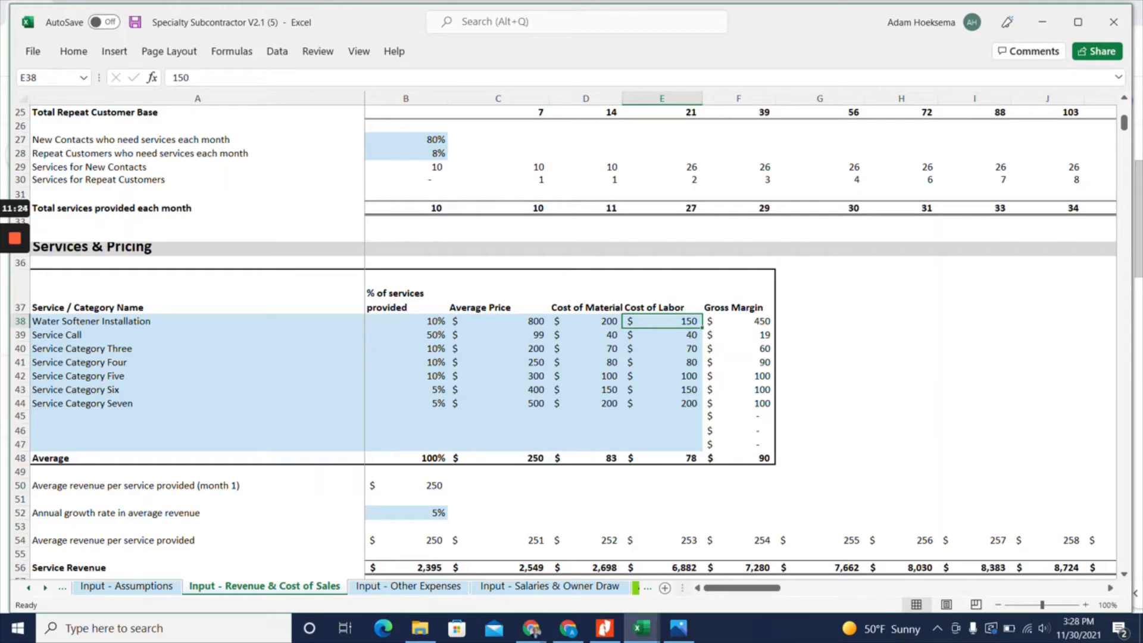
pyautogui.click(662, 335)
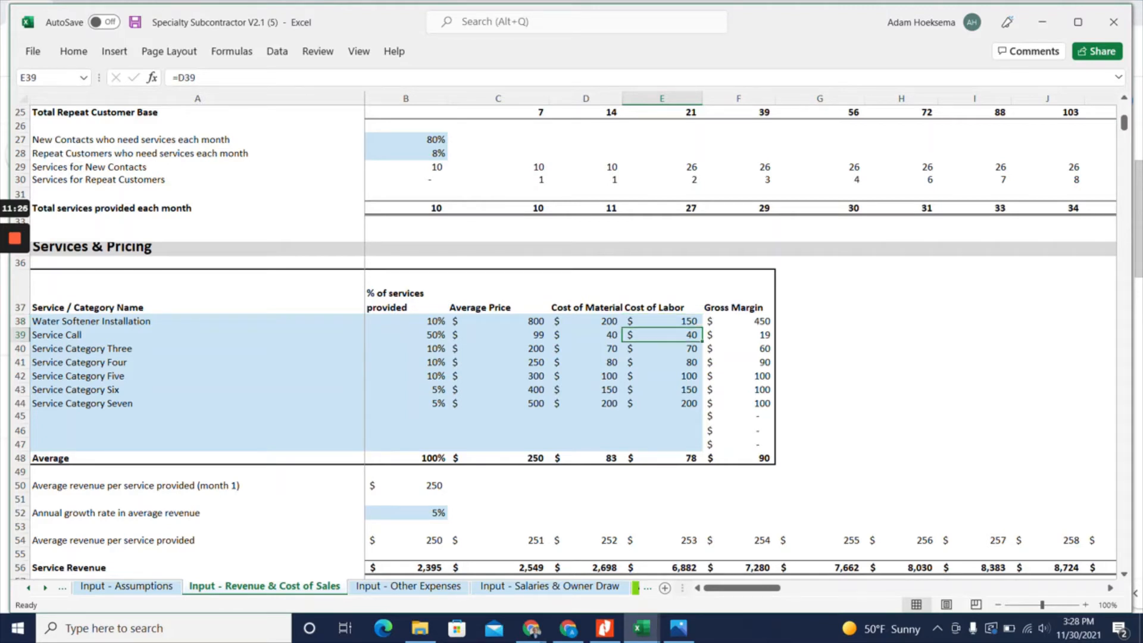
pyautogui.click(586, 336)
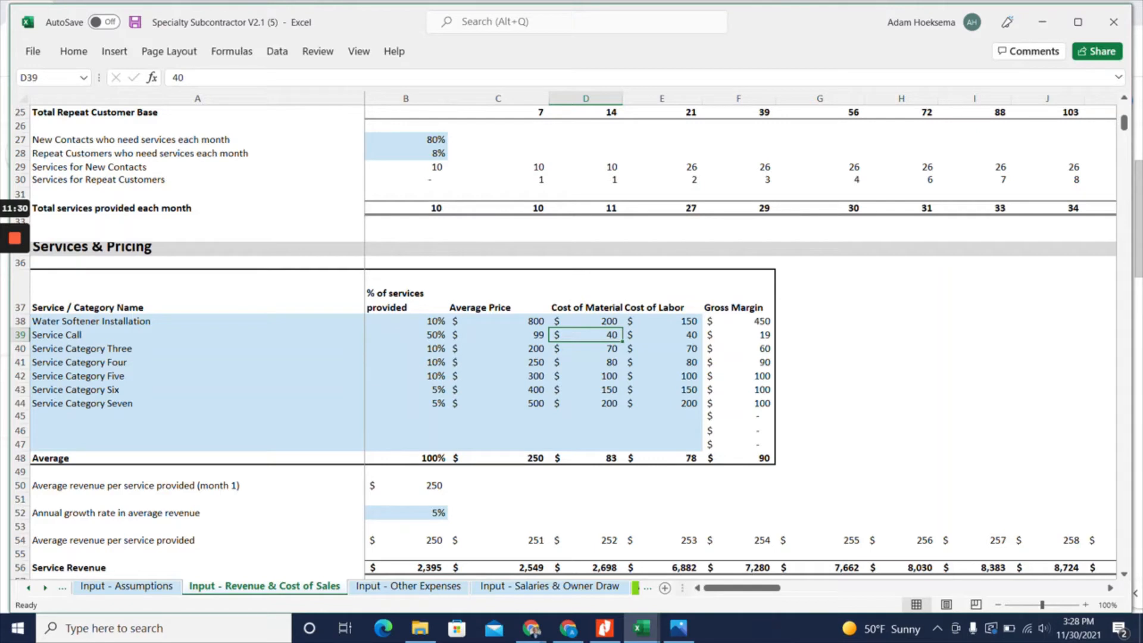
pyautogui.write('10')
pyautogui.press('Return')
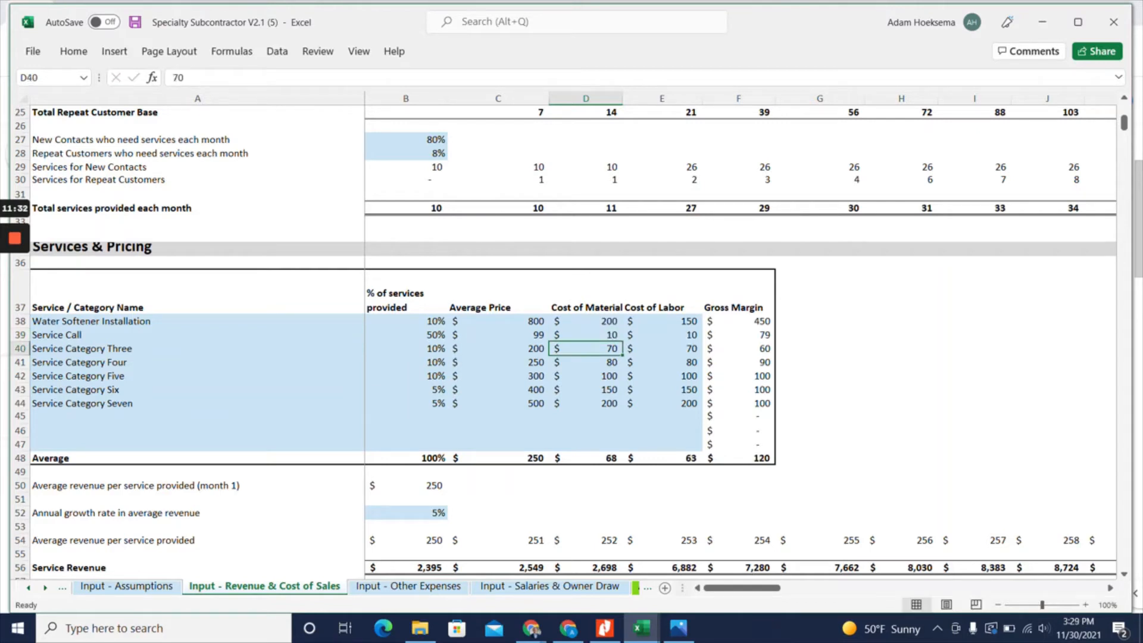
pyautogui.press('Up')
pyautogui.press('Right')
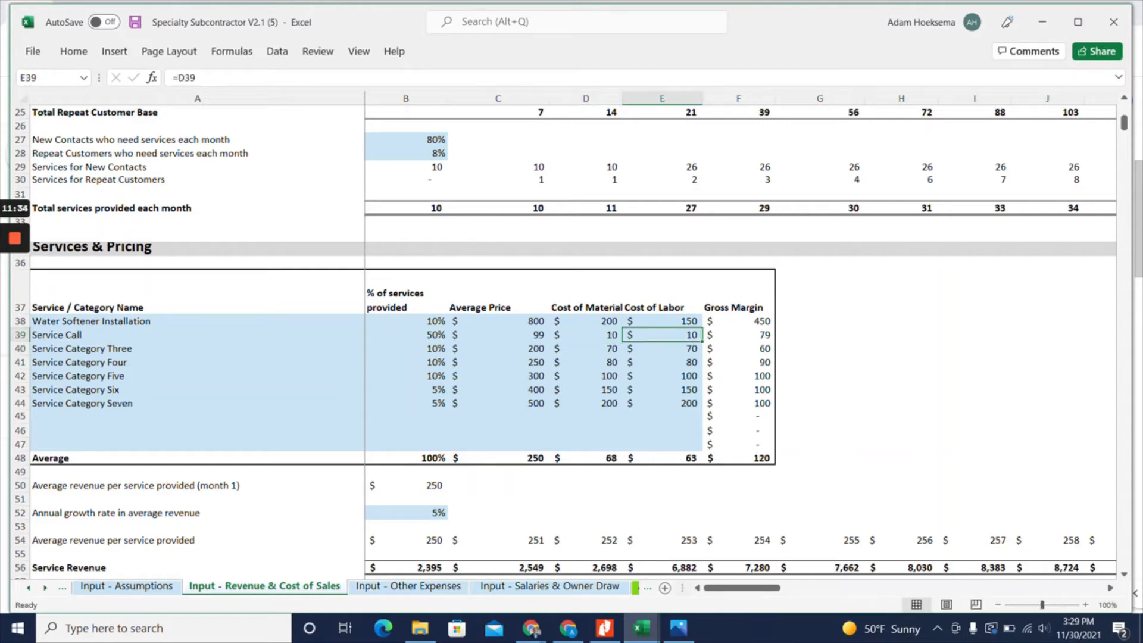
pyautogui.write('40')
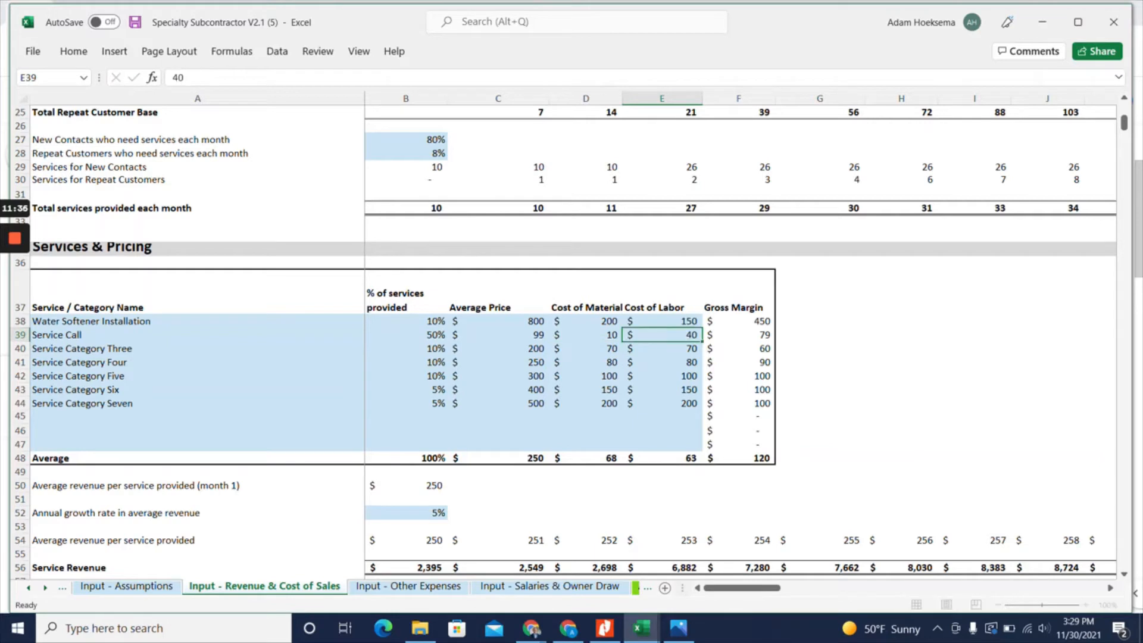
pyautogui.press('Return')
pyautogui.press('Up')
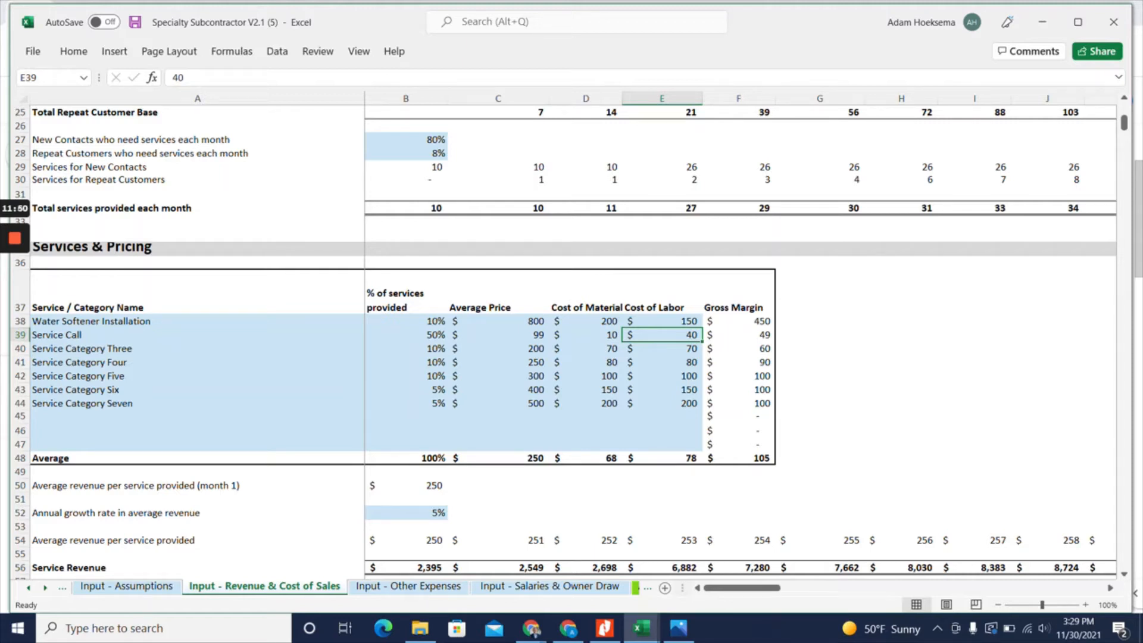
# Review the annual growth rates in average revenue and costs, the total revenue and cost of sales sections, and the customer acquisition figures
pyautogui.scroll(-2, 564, 342)
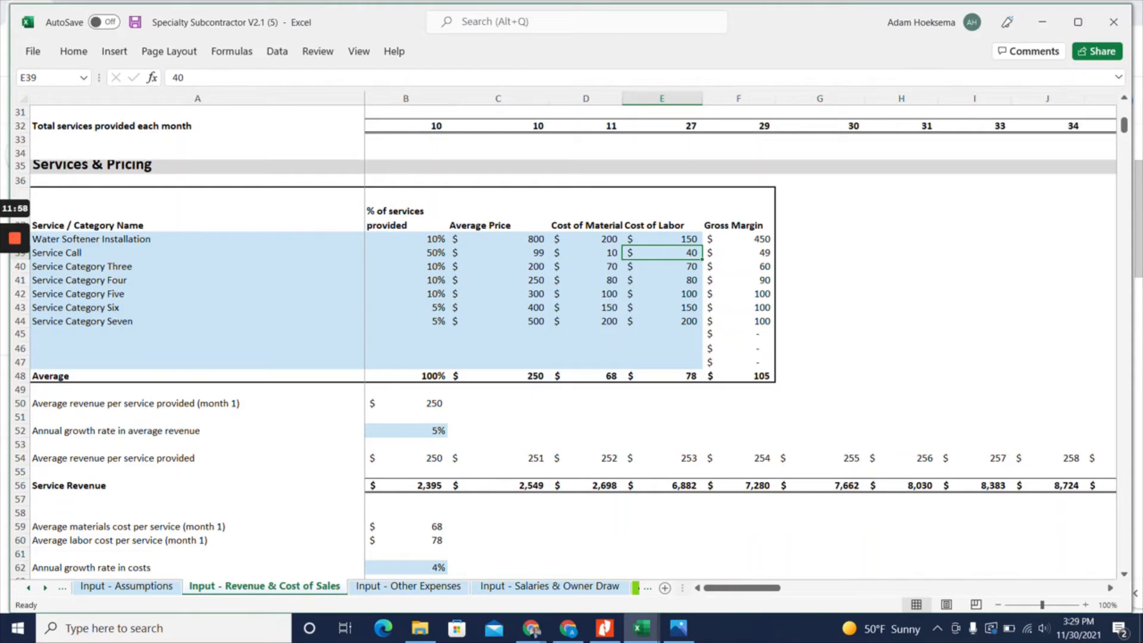
pyautogui.click(406, 431)
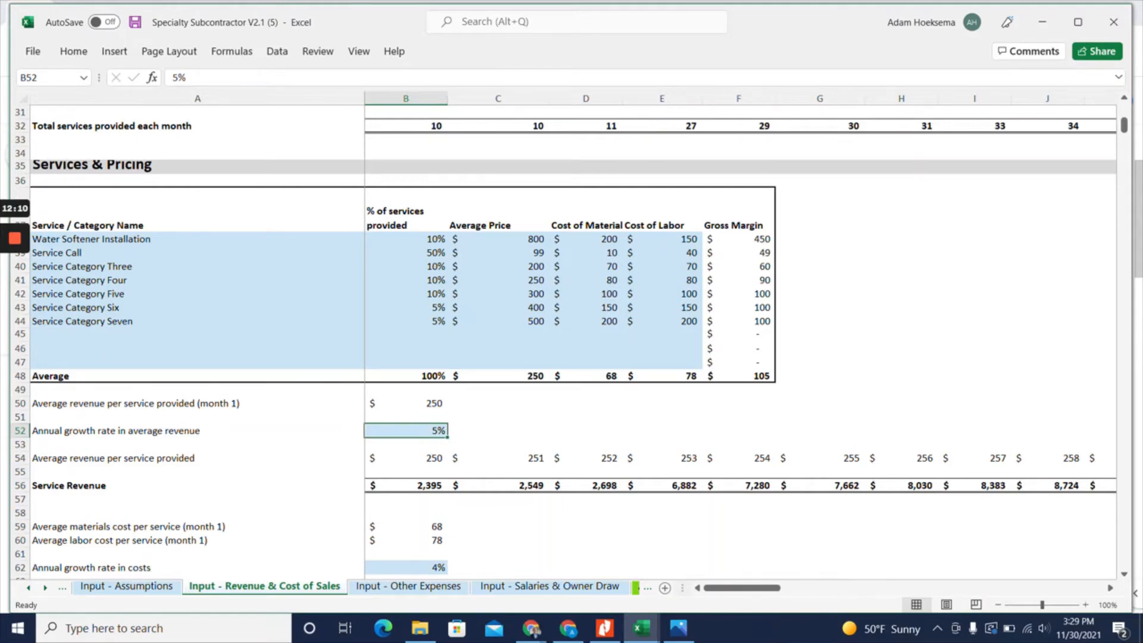
pyautogui.scroll(-3, 564, 339)
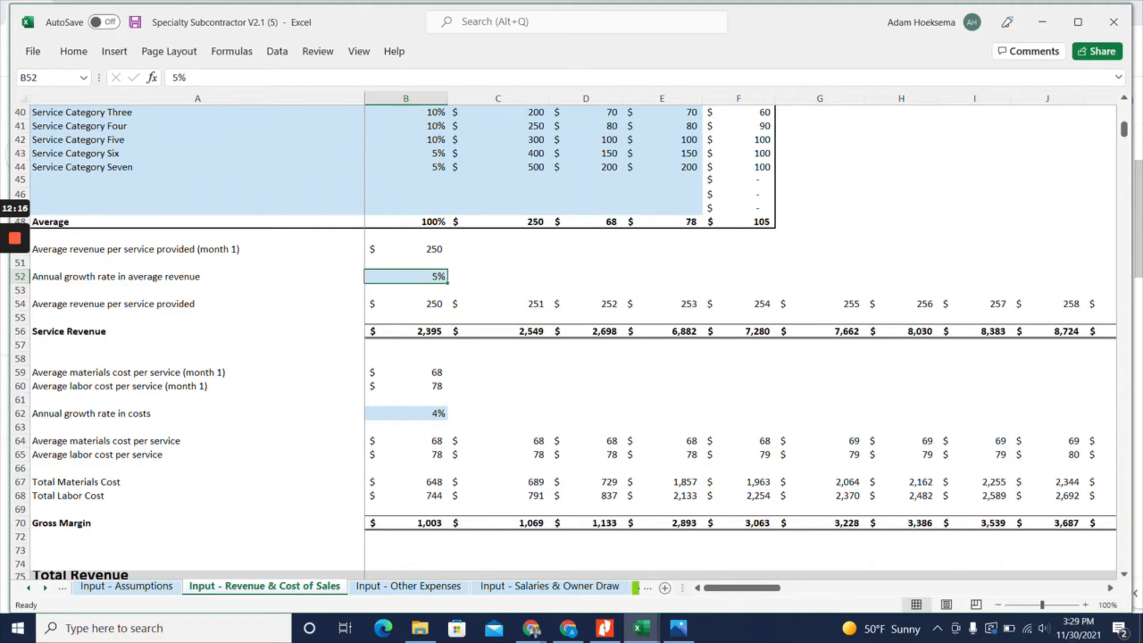
pyautogui.click(406, 414)
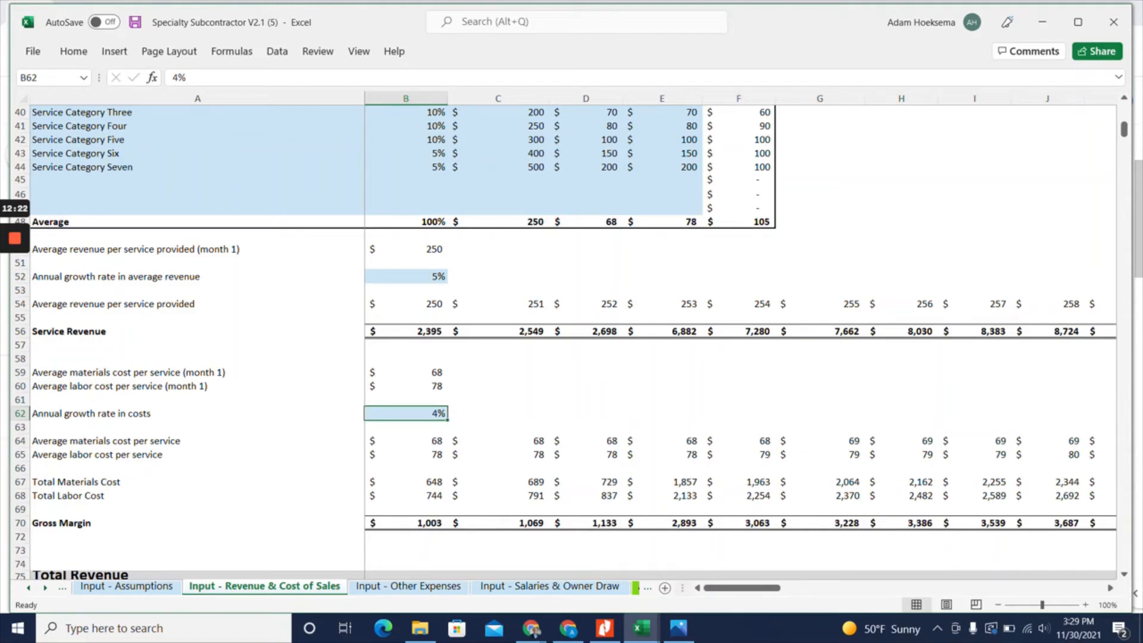
pyautogui.scroll(-3, 564, 342)
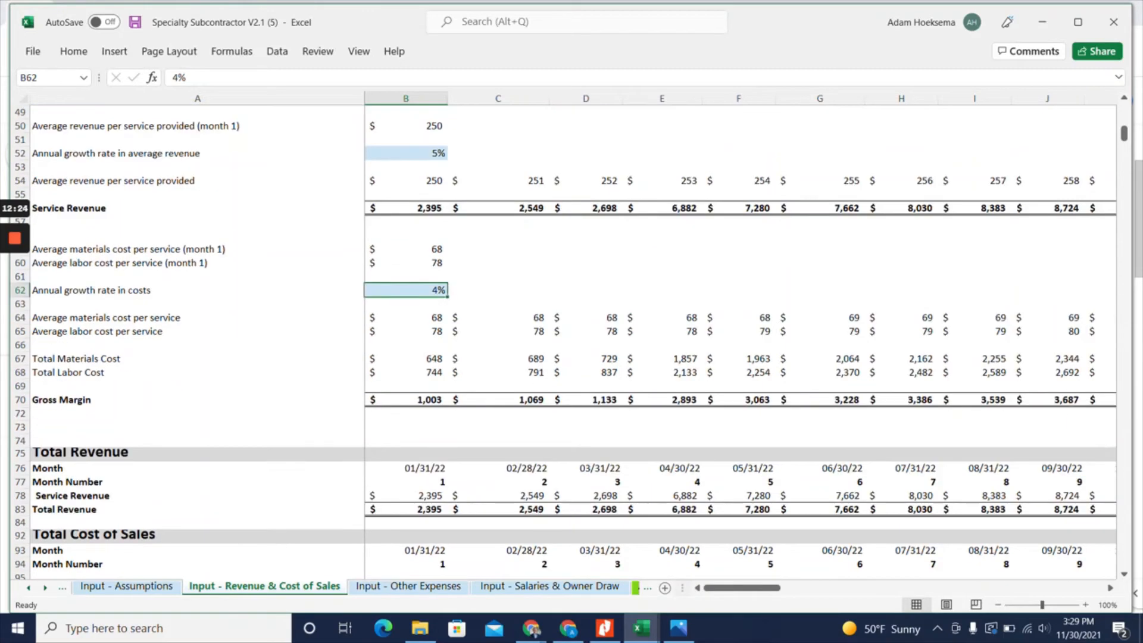
pyautogui.scroll(-4, 565, 342)
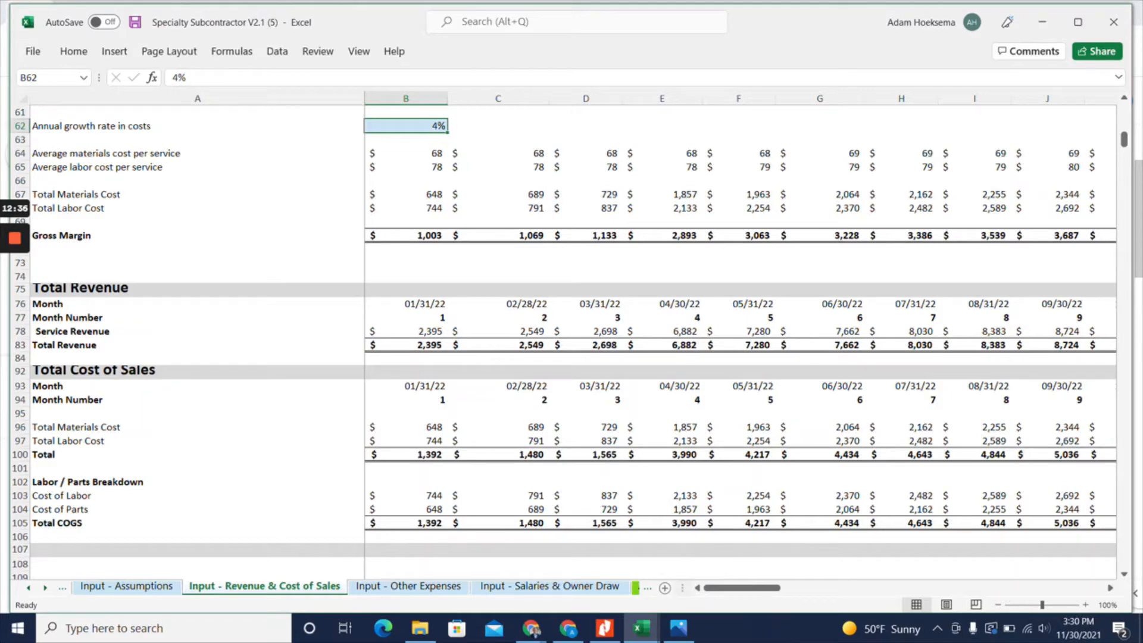
pyautogui.scroll(14, 571, 340)
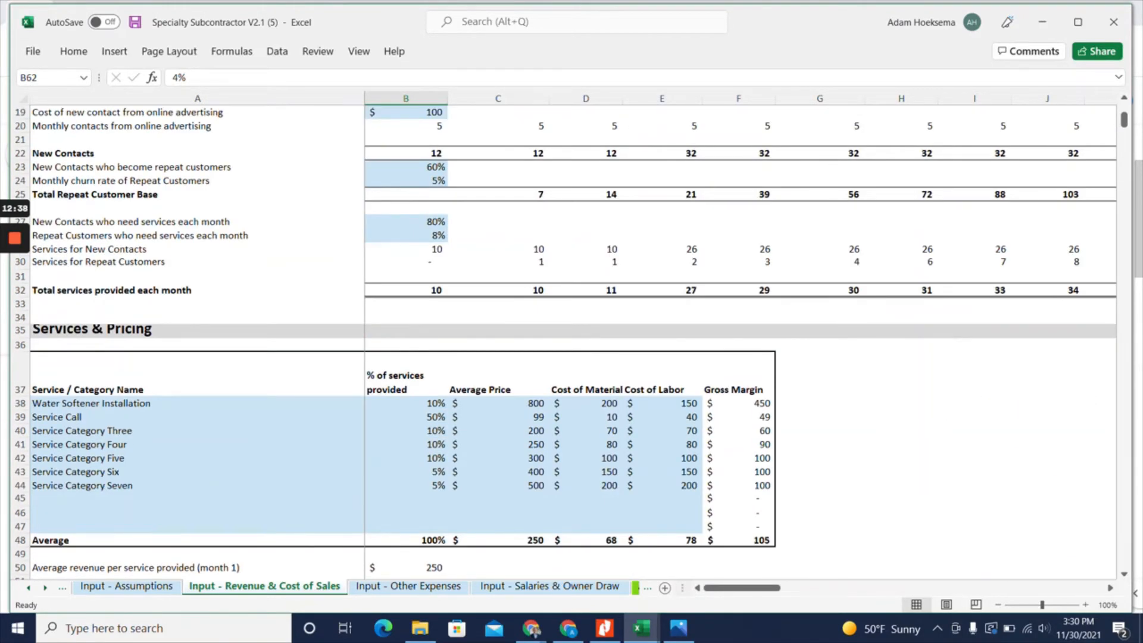
pyautogui.scroll(6, 571, 340)
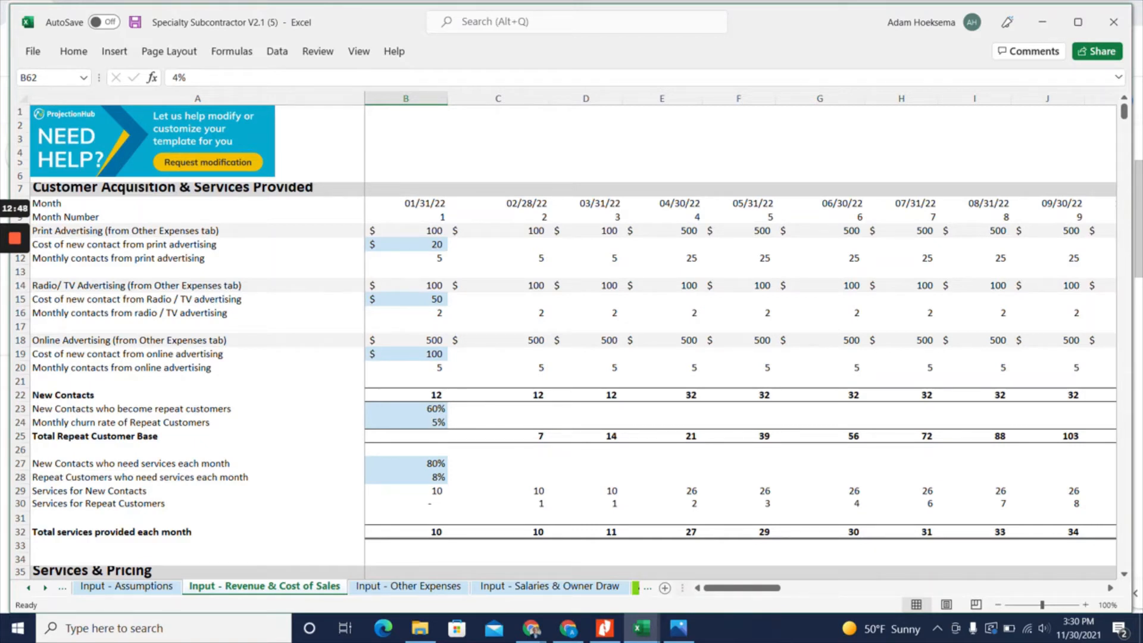
# Shade the empty month 1 Total Repeat Customer Base cell B25 light blue to mark it as an input
pyautogui.click(406, 437)
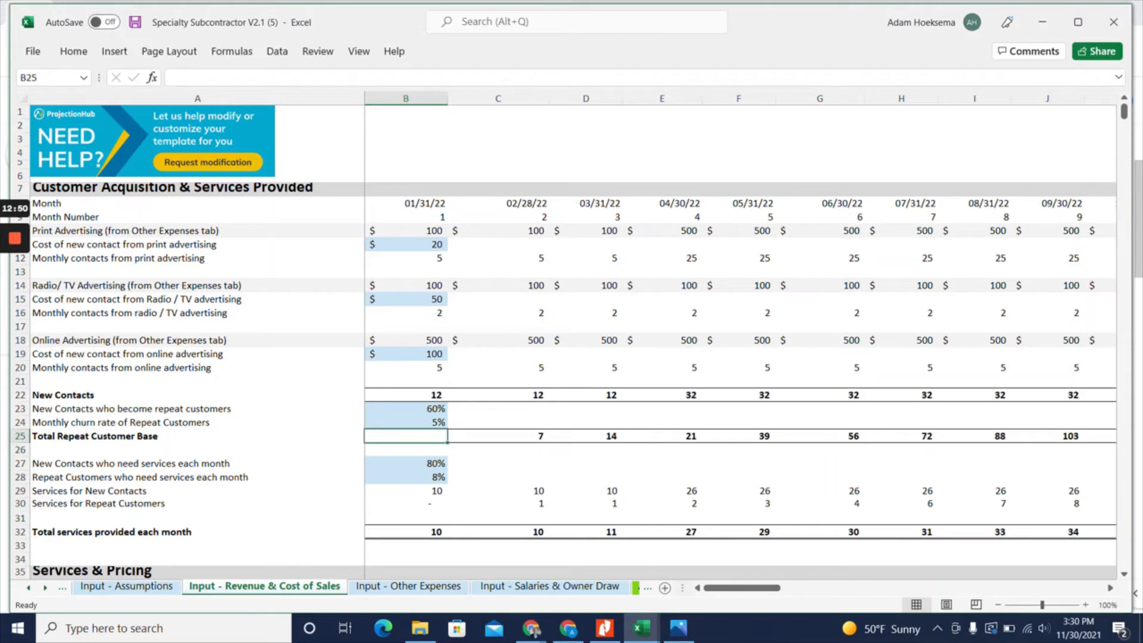
pyautogui.click(498, 436)
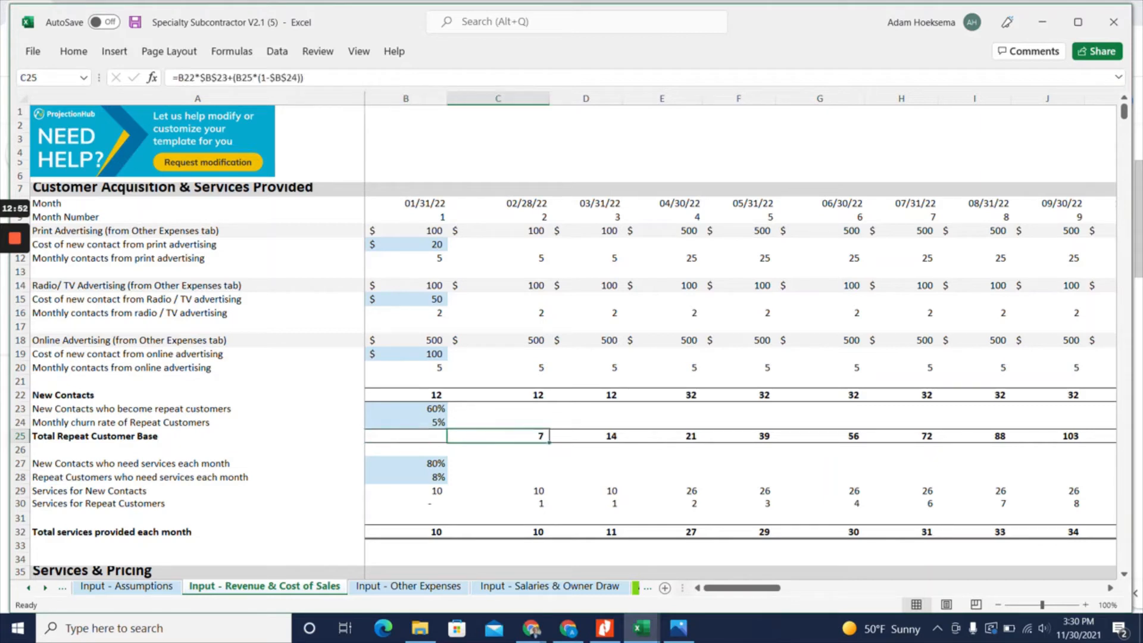
pyautogui.click(406, 437)
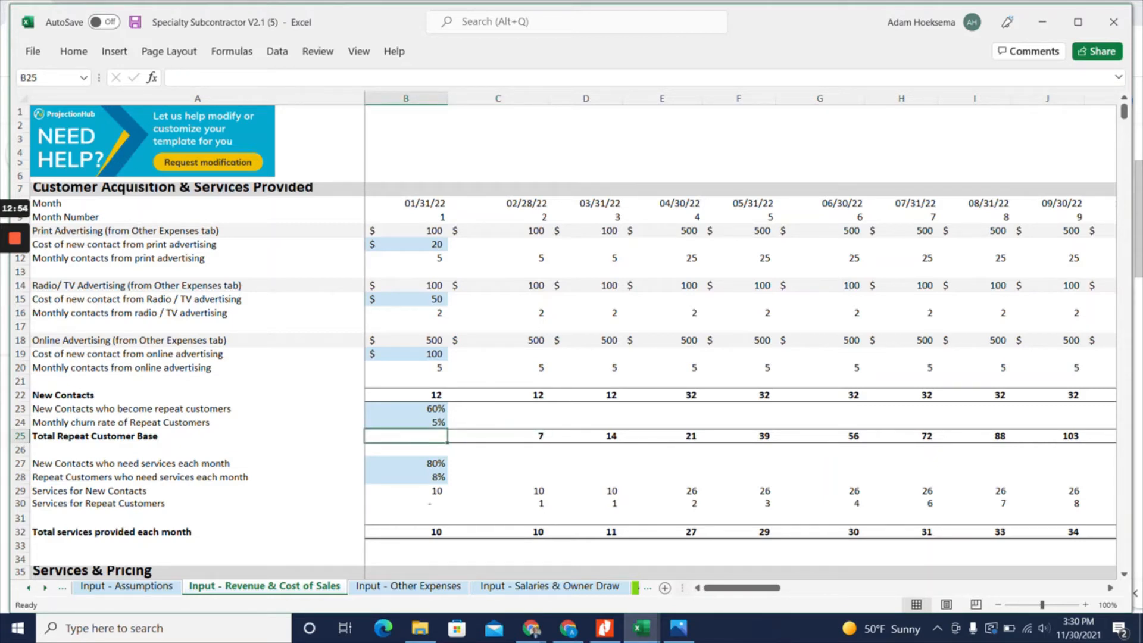
pyautogui.click(74, 52)
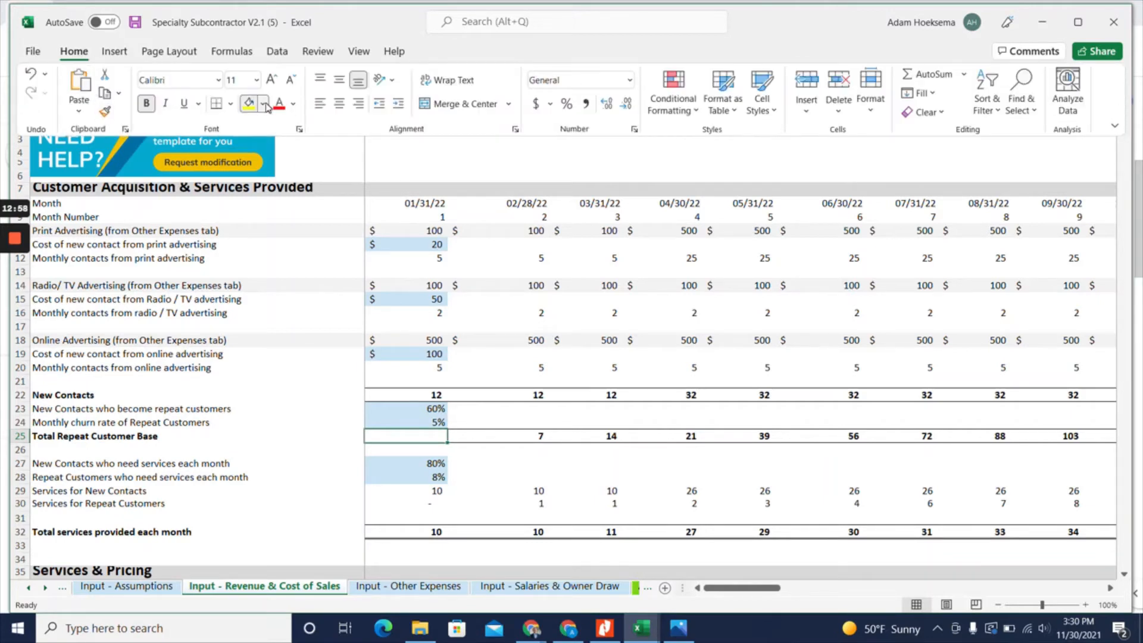
pyautogui.click(263, 106)
pyautogui.click(309, 184)
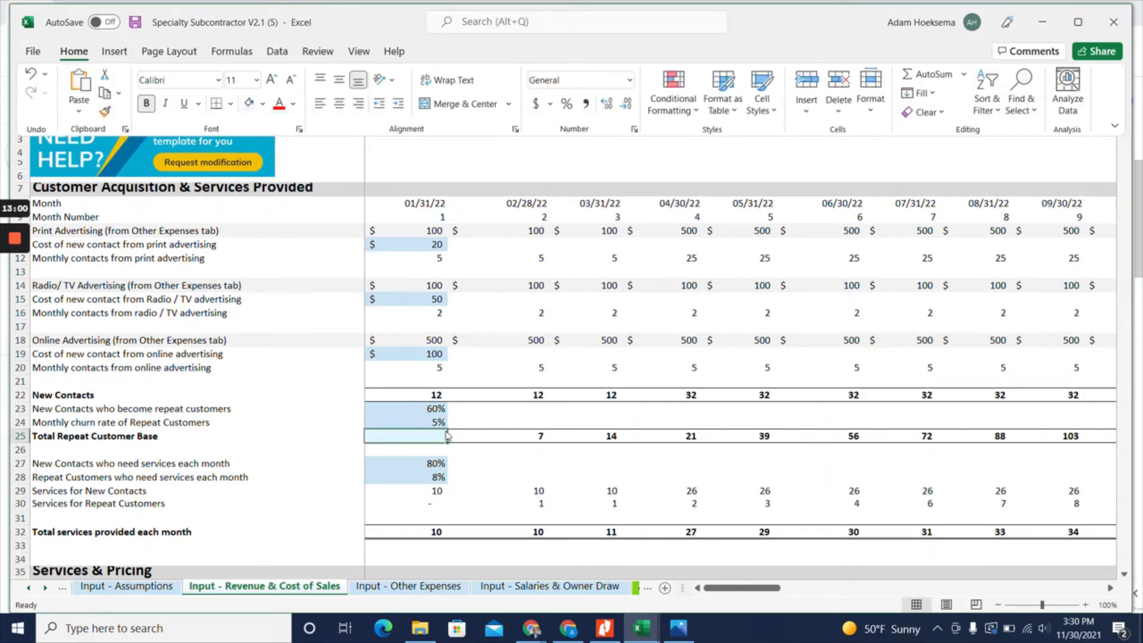
pyautogui.click(429, 439)
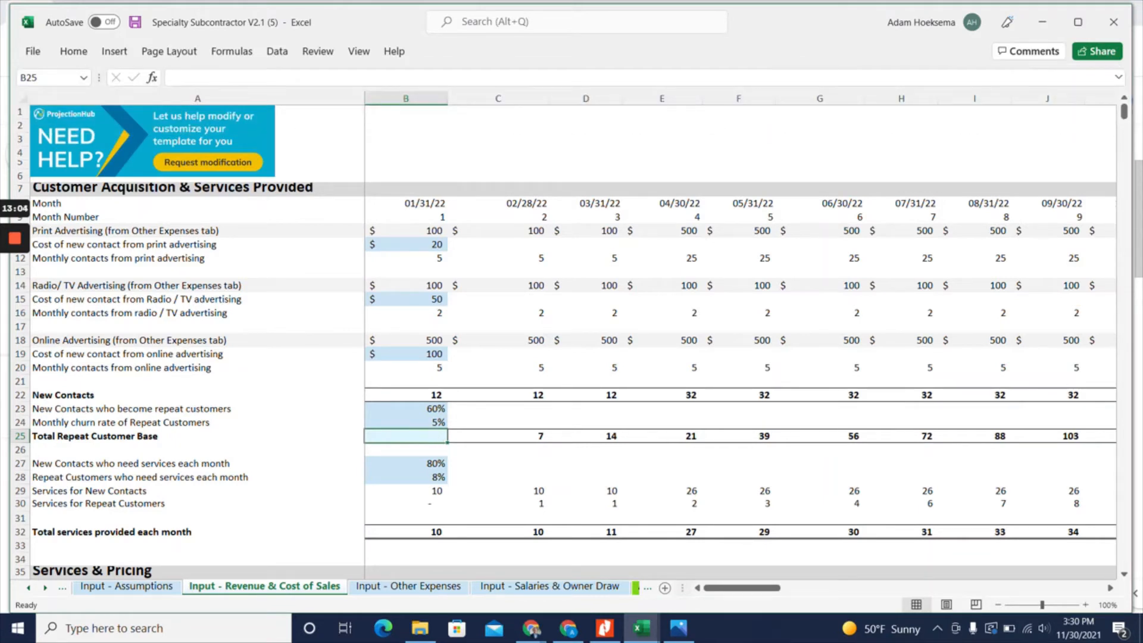
# Check the 2022 revenue on the At a Glance sheet and return to the Revenue & Cost of Sales inputs
pyautogui.click(635, 588)
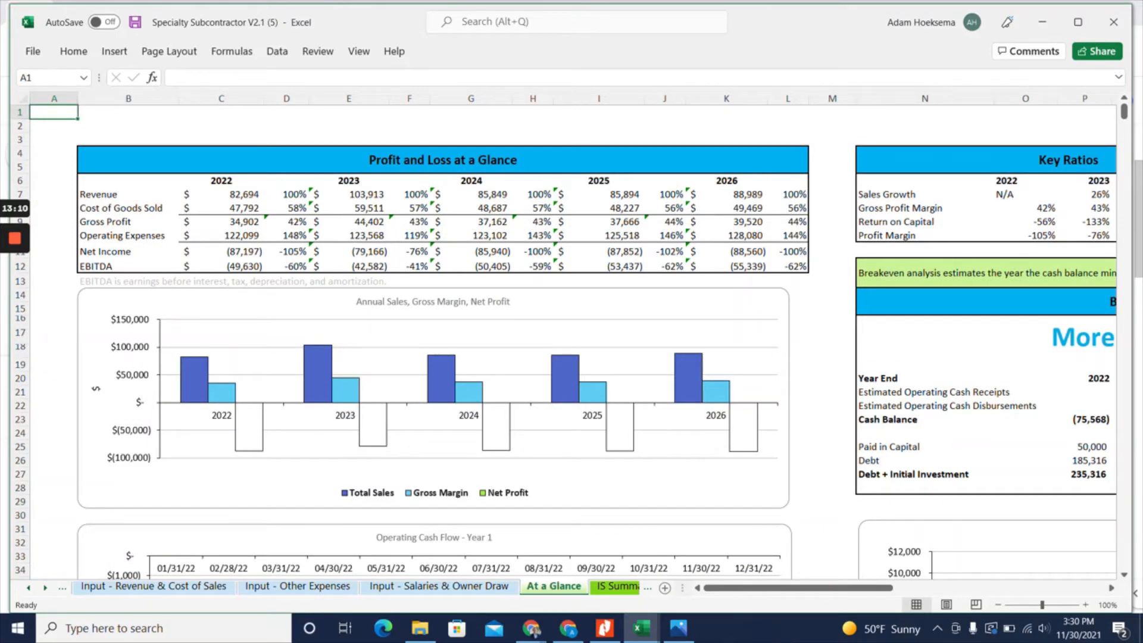
pyautogui.click(221, 195)
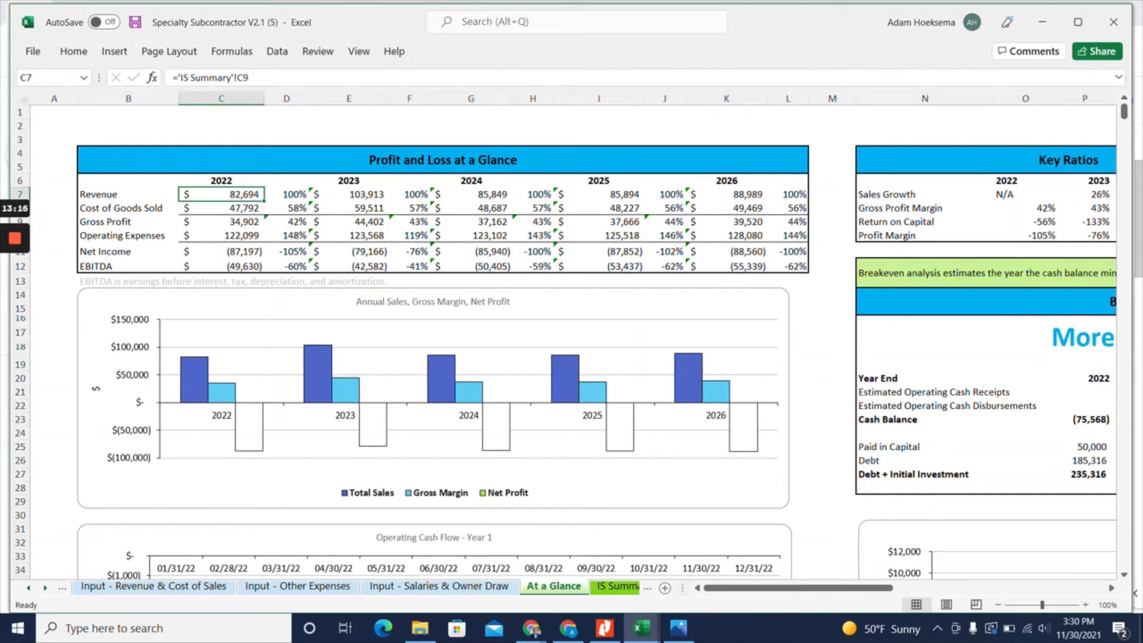
pyautogui.click(173, 593)
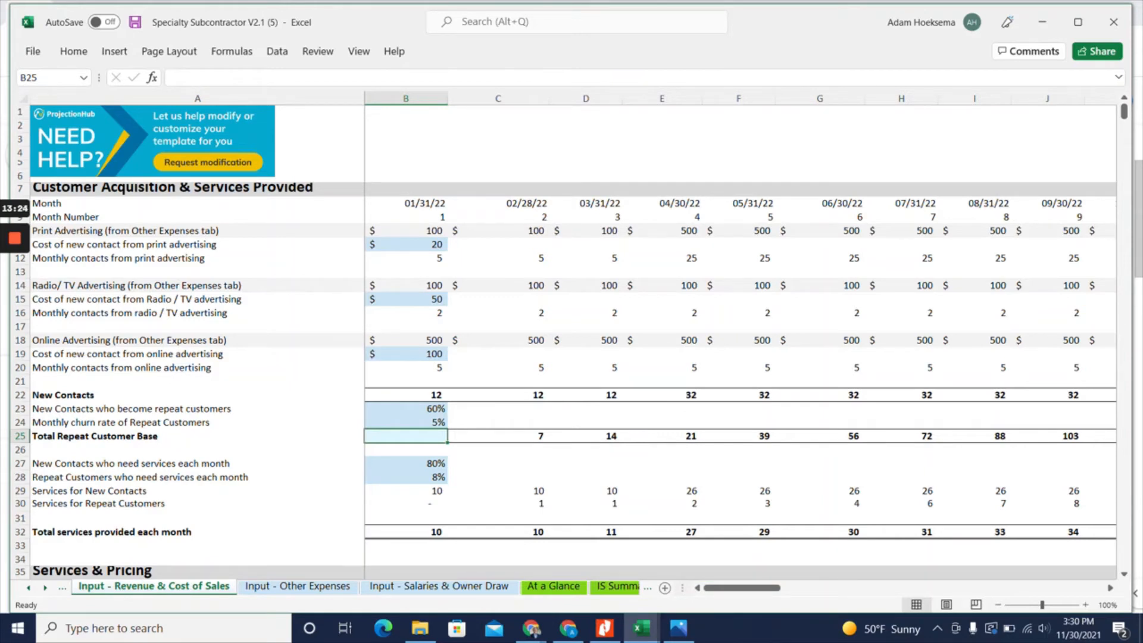
# Enter 400 as the month 1 Total Repeat Customer Base
pyautogui.write('400')
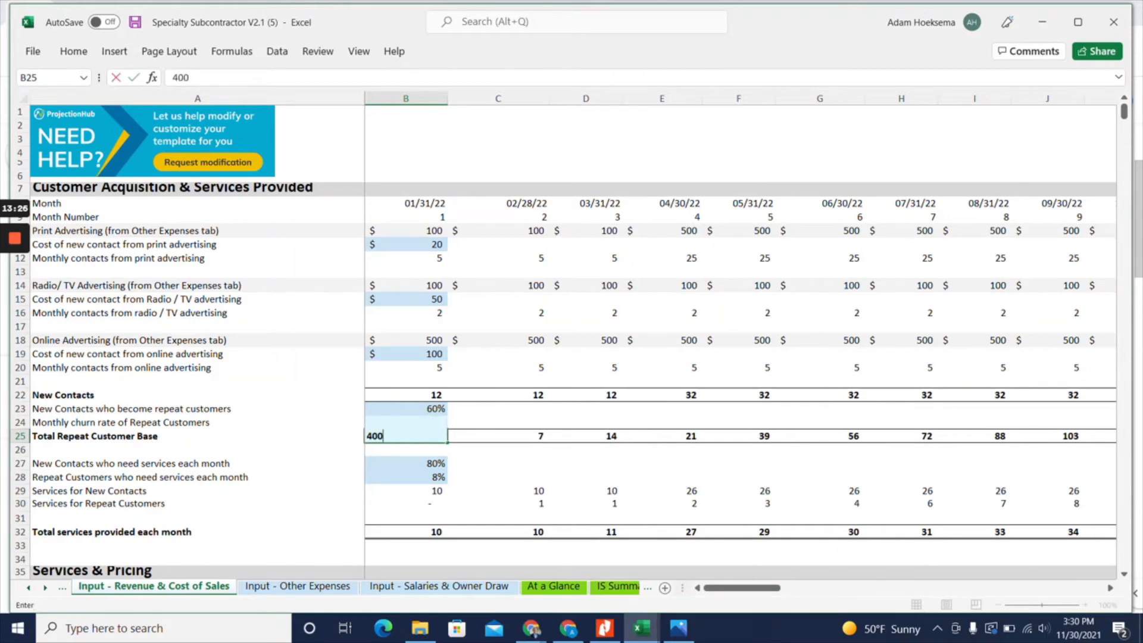
pyautogui.press('Return')
pyautogui.click(406, 437)
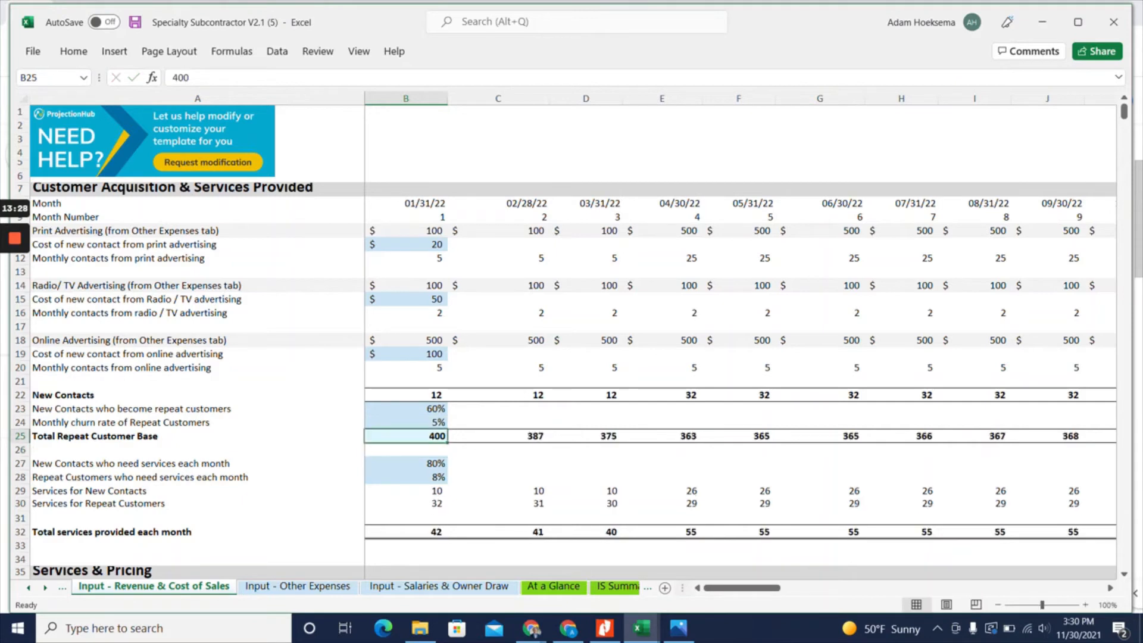
# Set the monthly churn rate of repeat customers to 2% and check the profit and loss on the At a Glance sheet
pyautogui.click(438, 422)
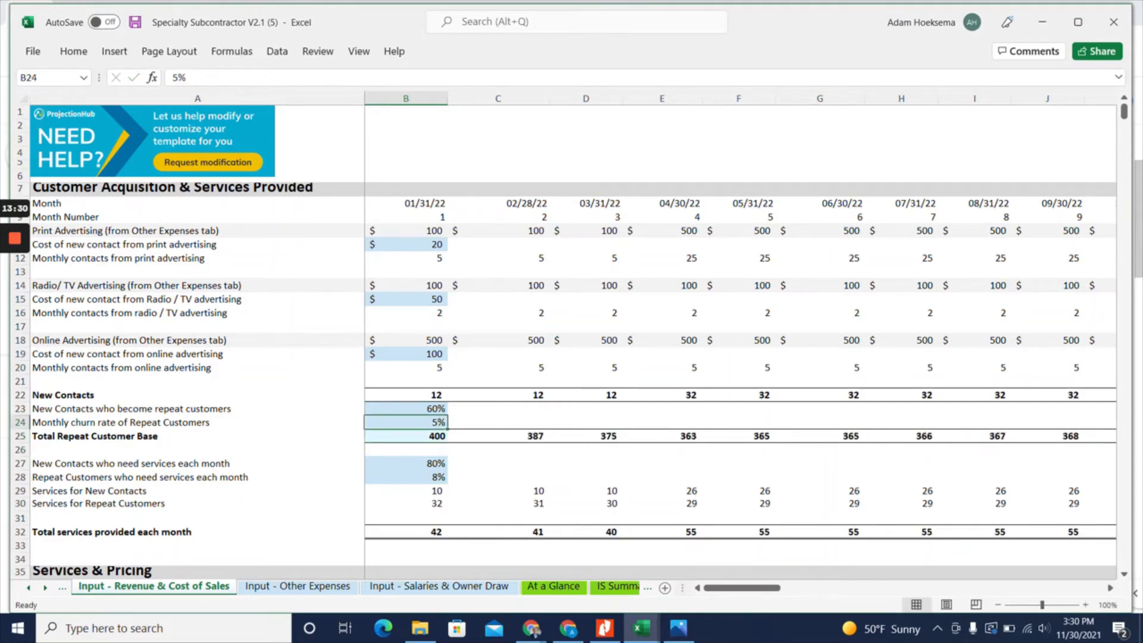
pyautogui.write('3')
pyautogui.press('Return')
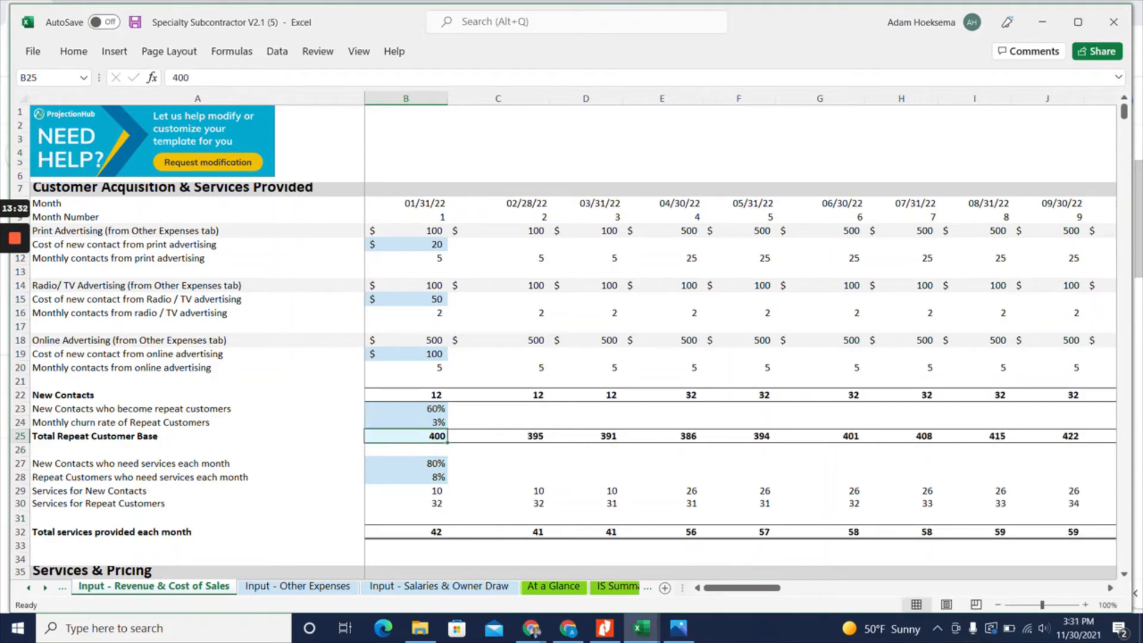
pyautogui.press('Up')
pyautogui.write('2')
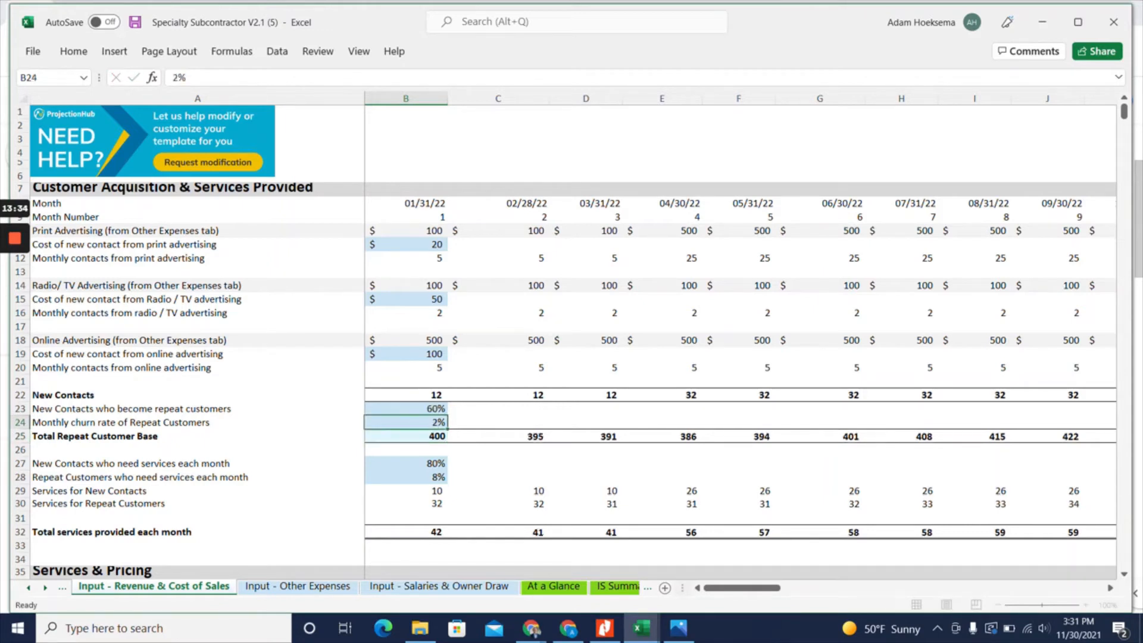
pyautogui.press('Return')
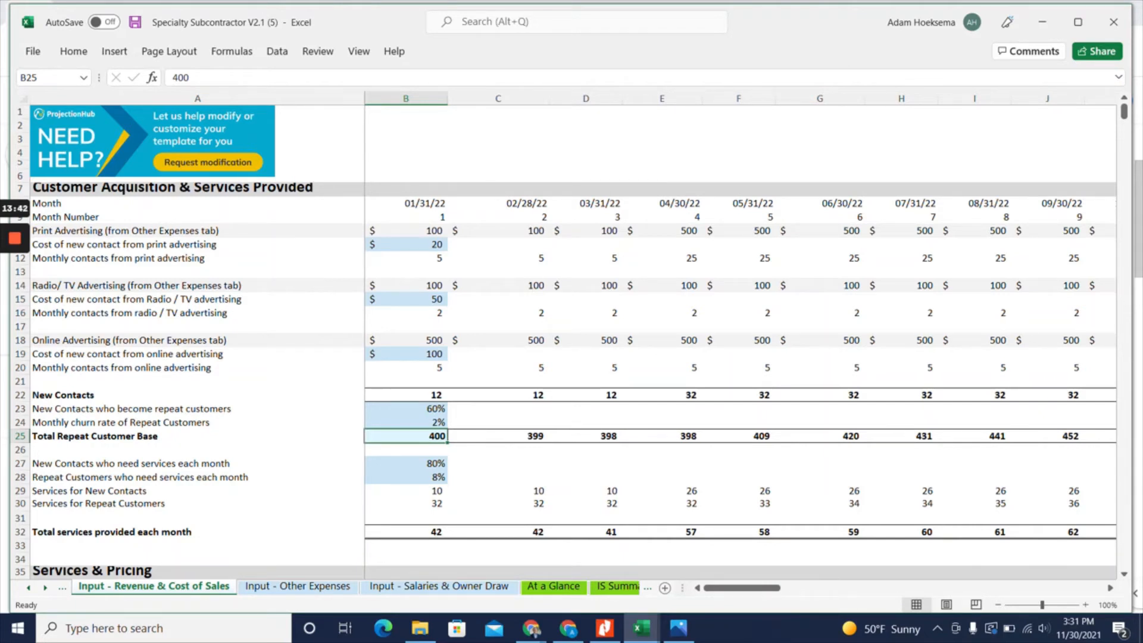
pyautogui.click(549, 588)
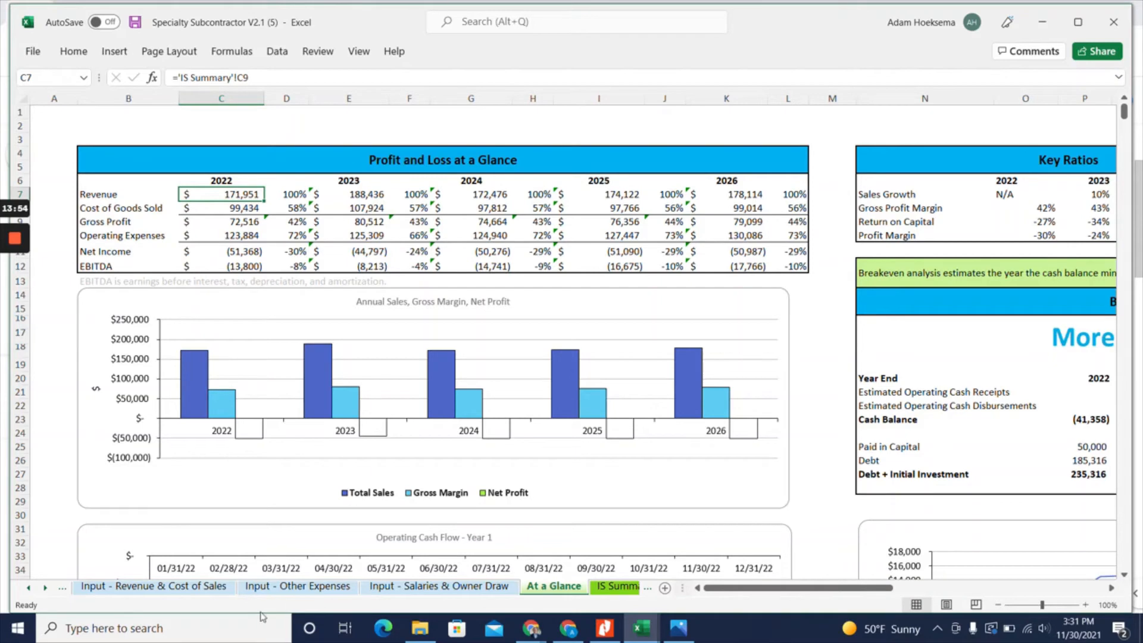
# Set the month 1 Total Repeat Customer Base to 1000 and check the profit and loss on the At a Glance sheet
pyautogui.click(165, 587)
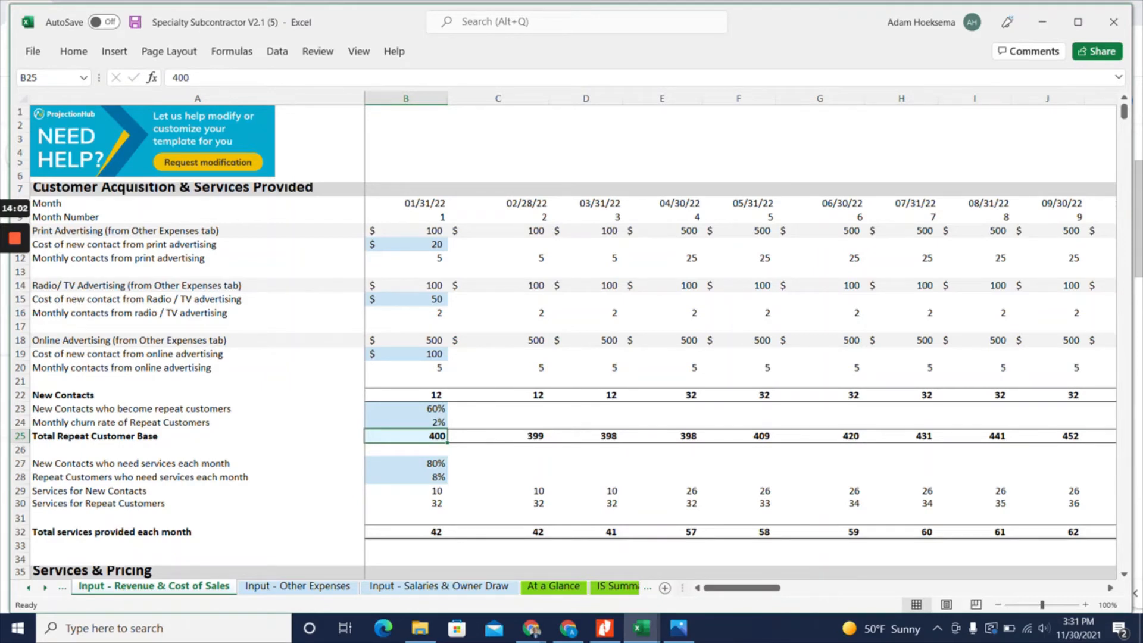
pyautogui.write('1000')
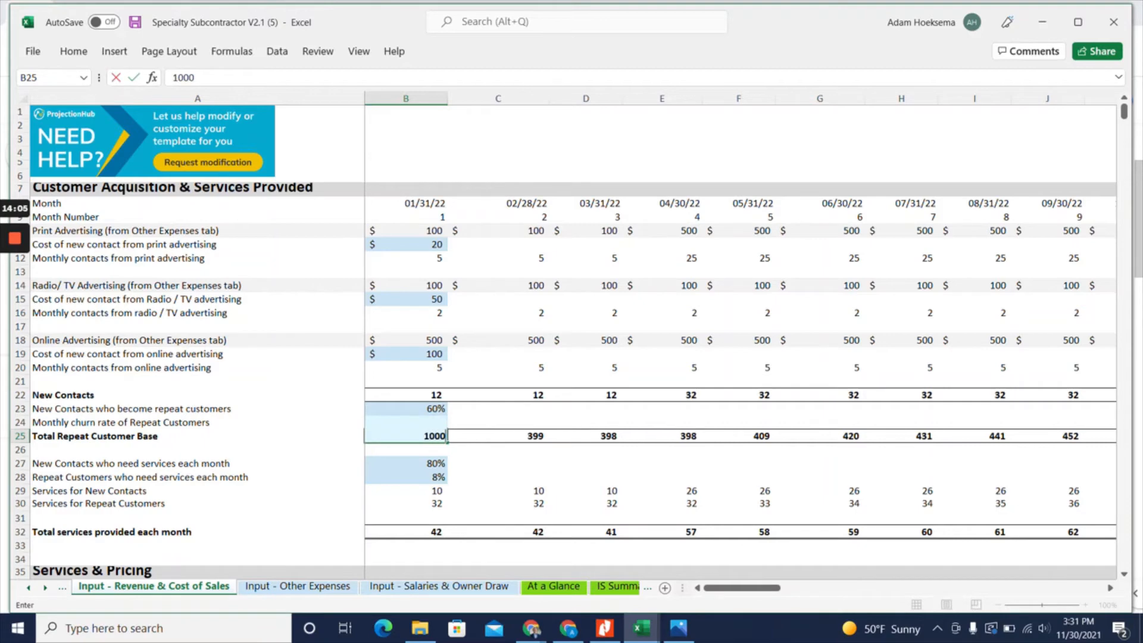
pyautogui.press('Return')
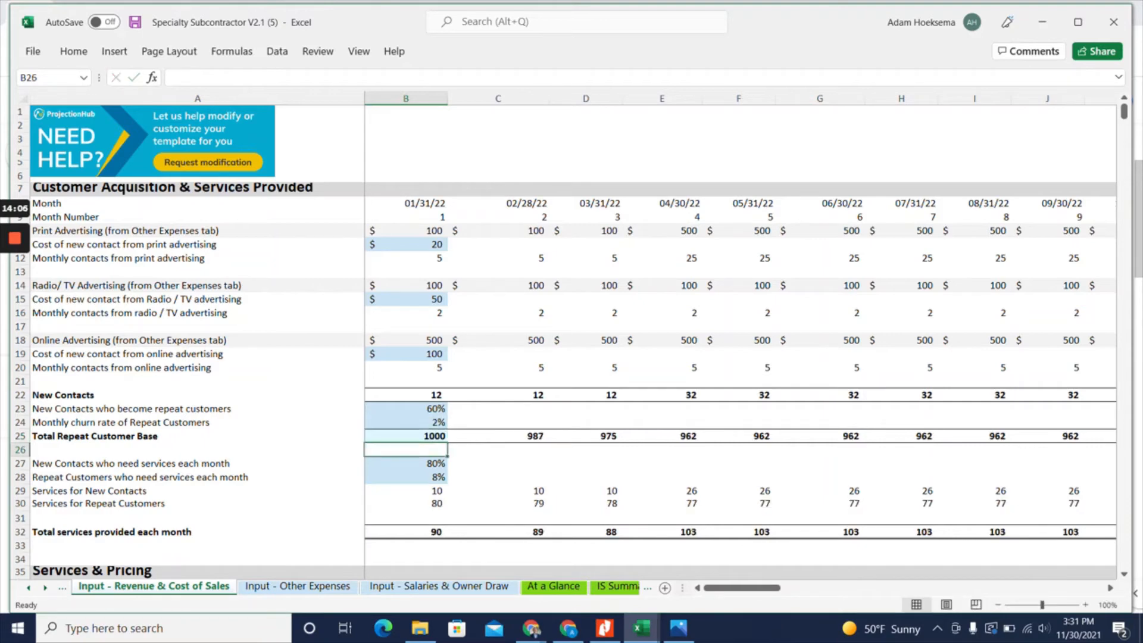
pyautogui.click(553, 586)
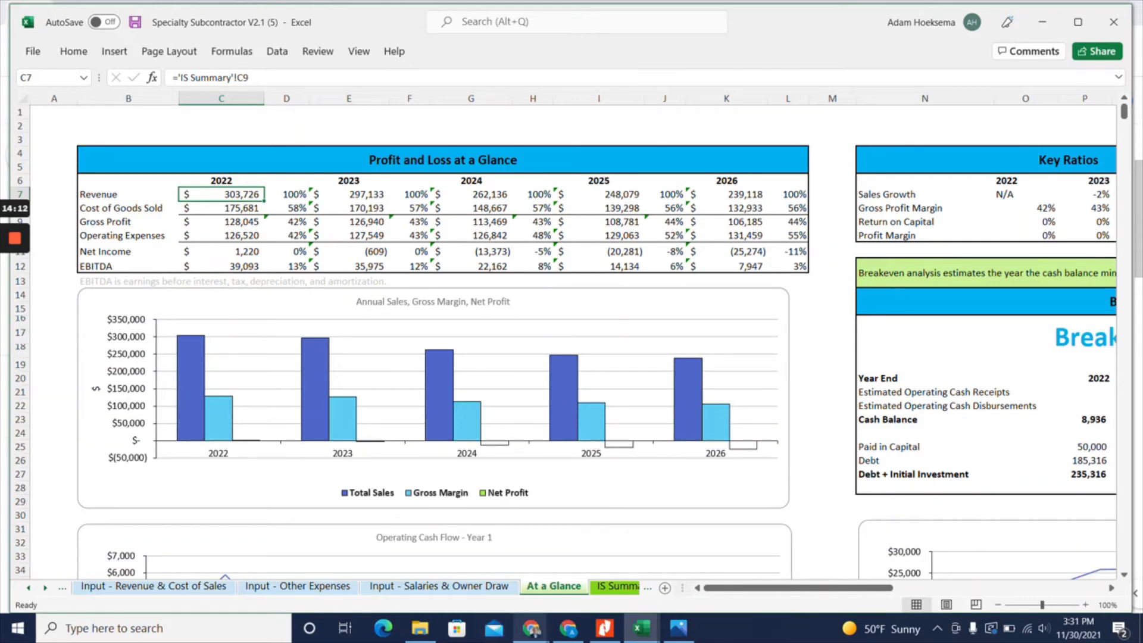
# Compare the advertising amounts on the Revenue & Cost of Sales sheet with the advertising entries on the Other Expenses sheet
pyautogui.click(171, 586)
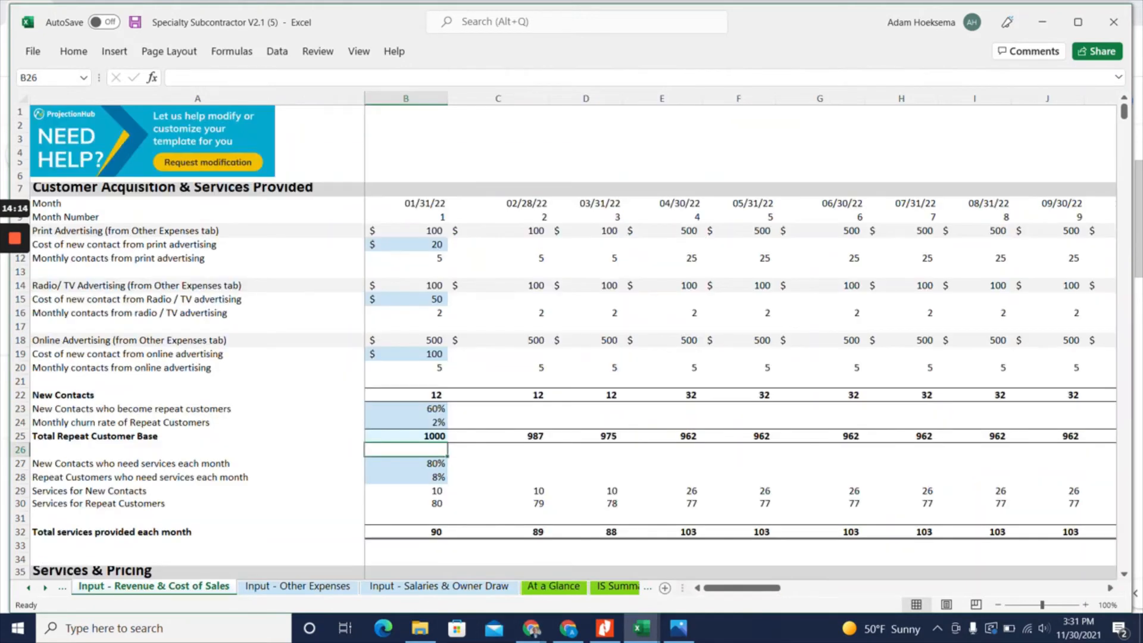
pyautogui.click(298, 586)
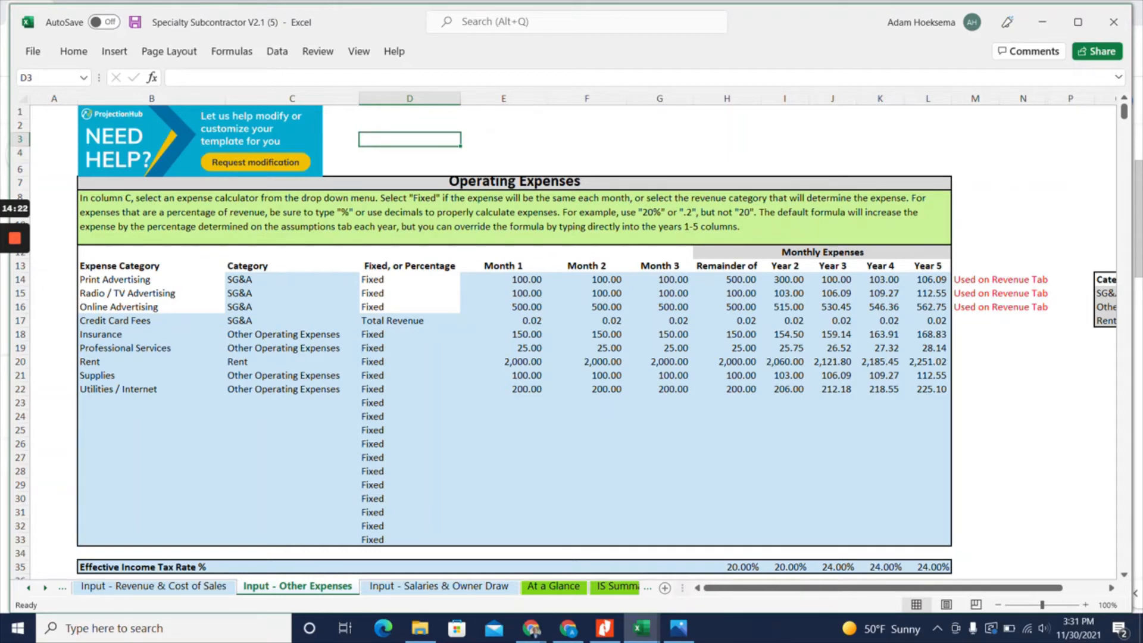
pyautogui.click(504, 280)
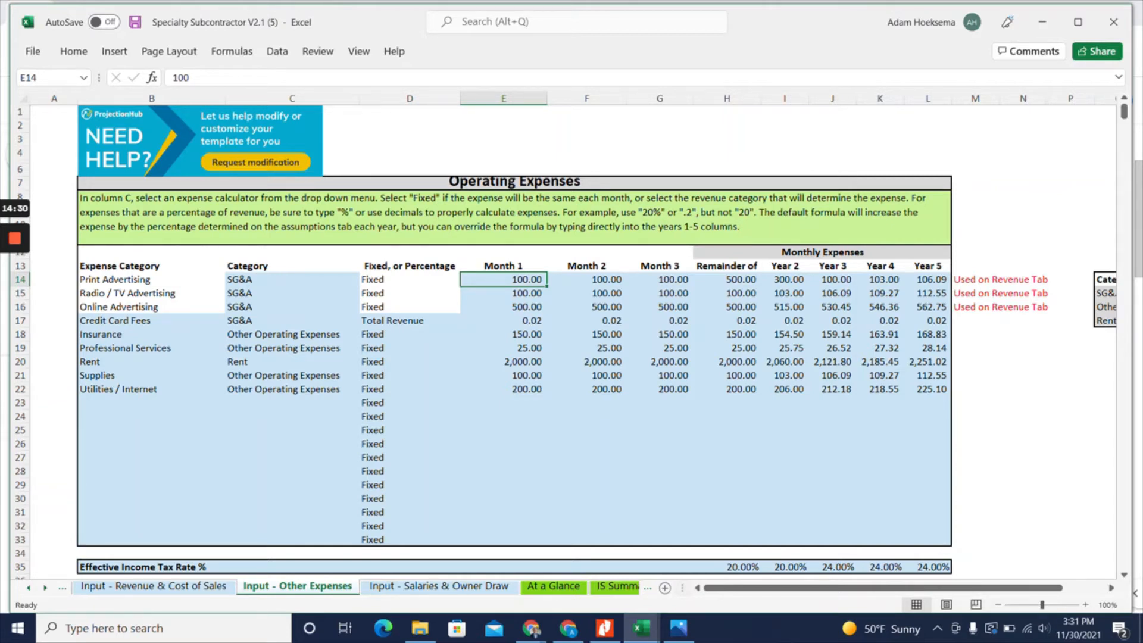
pyautogui.click(154, 587)
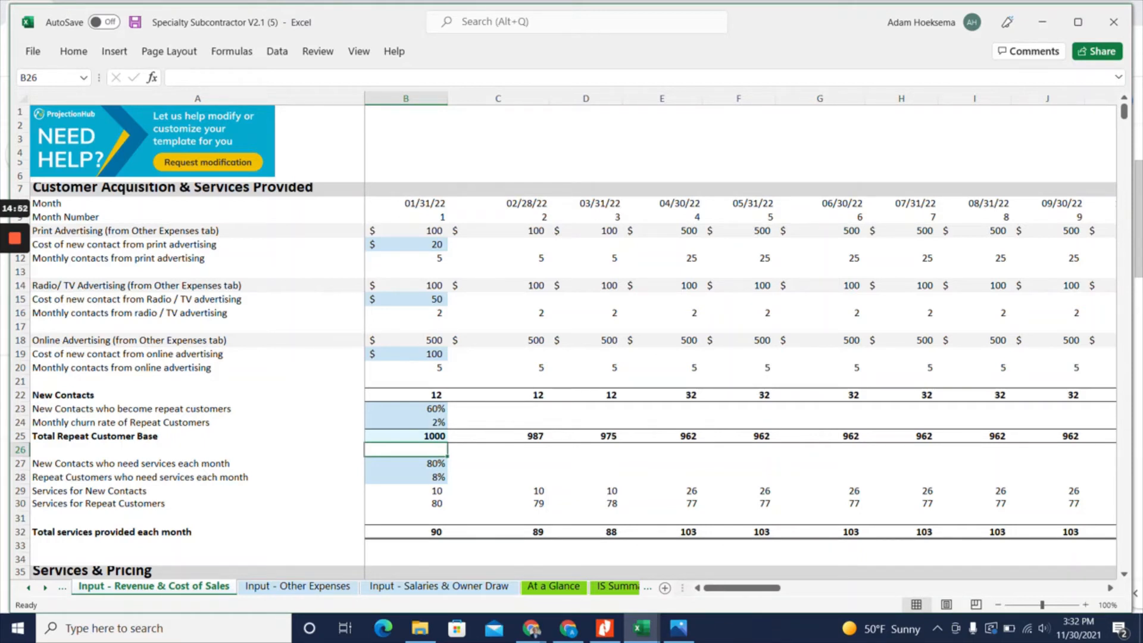
pyautogui.click(298, 586)
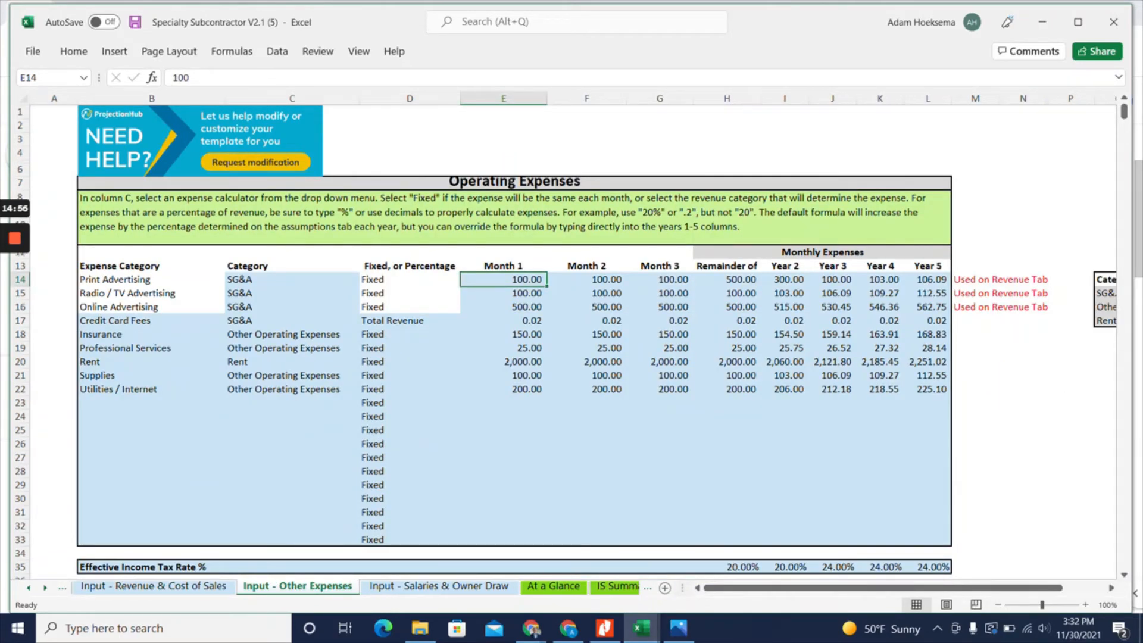
pyautogui.click(188, 586)
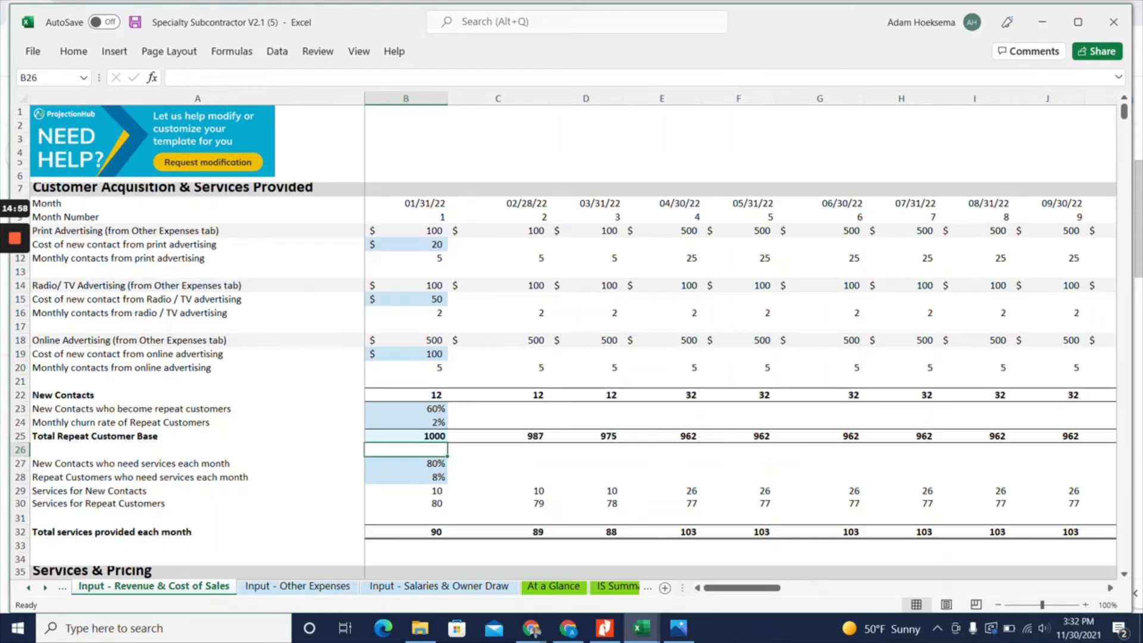
pyautogui.click(298, 586)
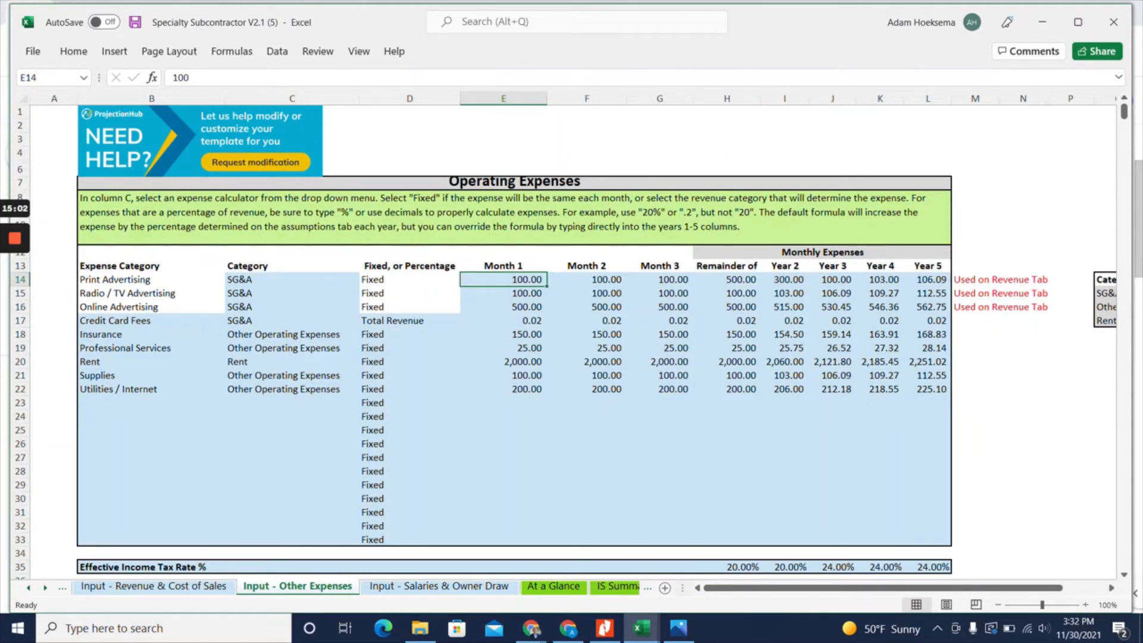
# Review the calculation basis and month 1 rate of Credit Card Fees, and the month 1 Insurance and Professional Services amounts
pyautogui.click(453, 320)
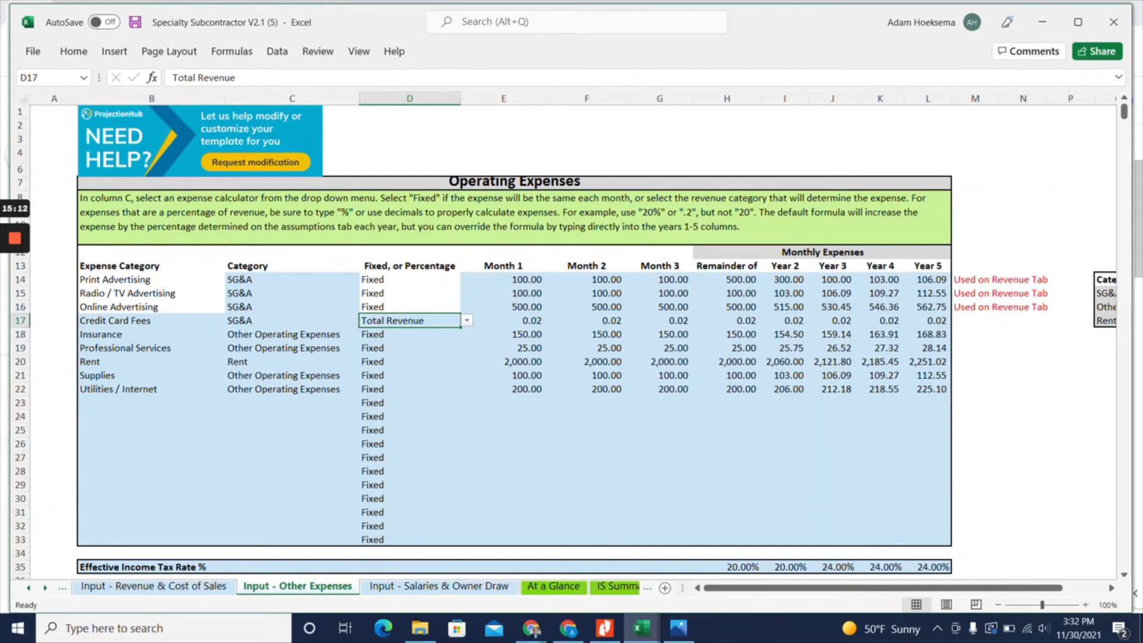
pyautogui.click(468, 322)
pyautogui.click(469, 322)
pyautogui.click(504, 321)
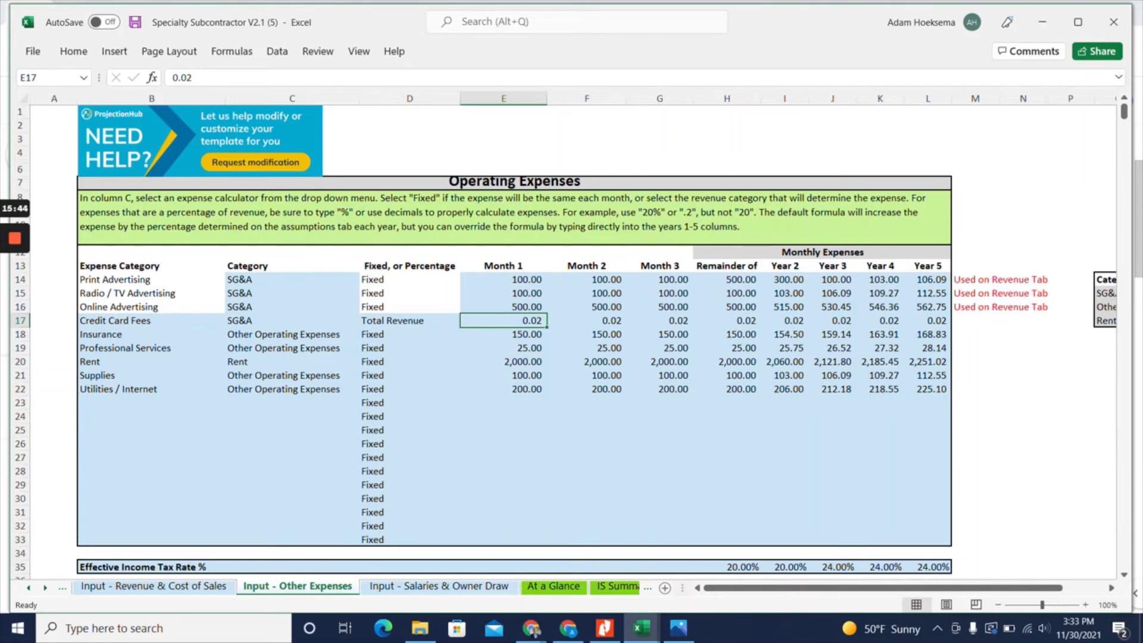
pyautogui.press('Down')
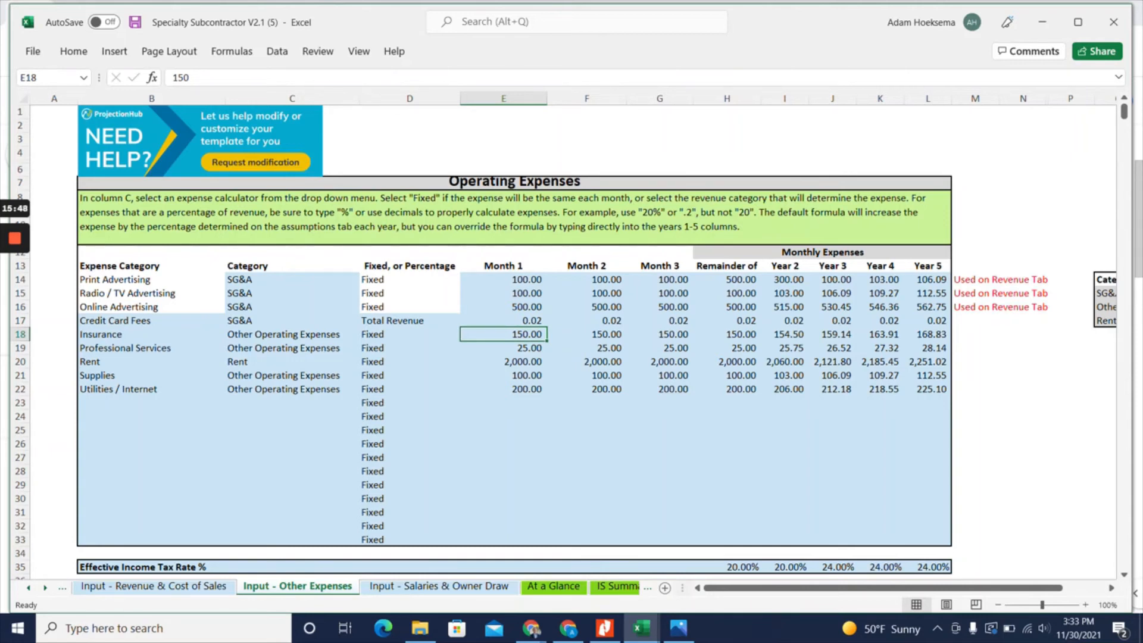
pyautogui.press('Down')
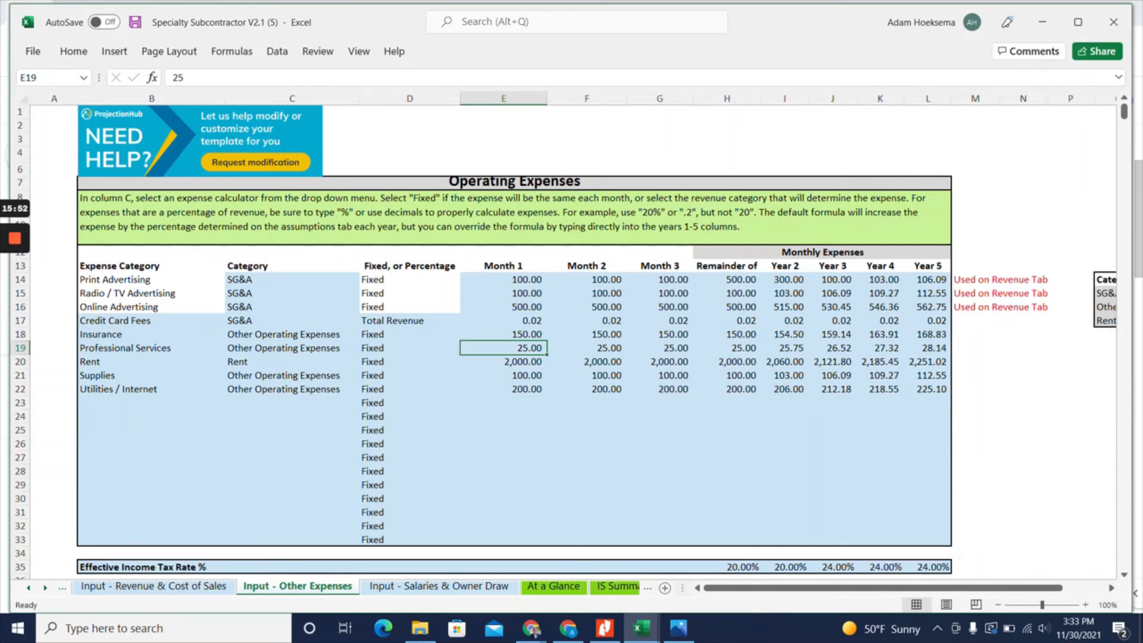
# Rename the Professional Services expense as Accountant and set its month 1 amount to 500
pyautogui.click(151, 348)
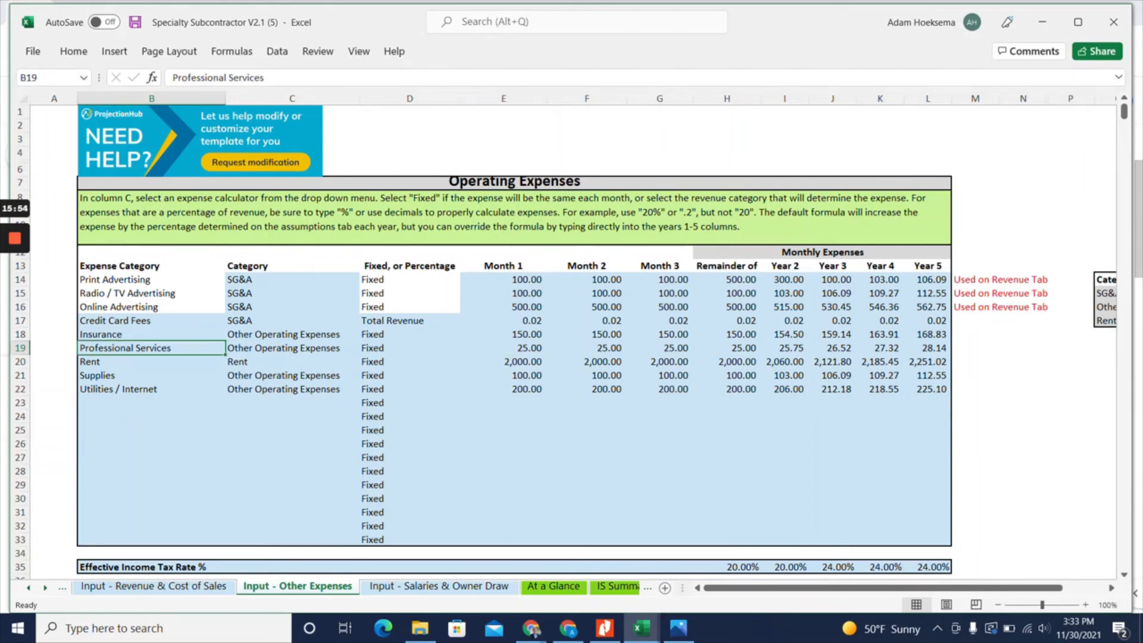
pyautogui.write('Accountant')
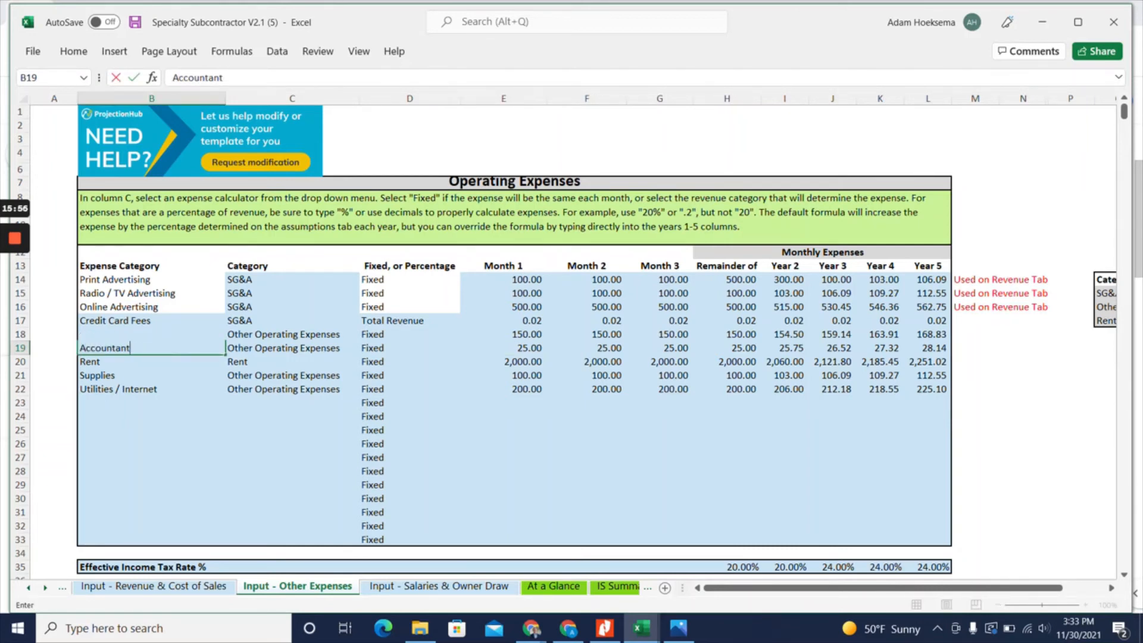
pyautogui.press('Tab')
pyautogui.press('Tab')
pyautogui.press('Tab')
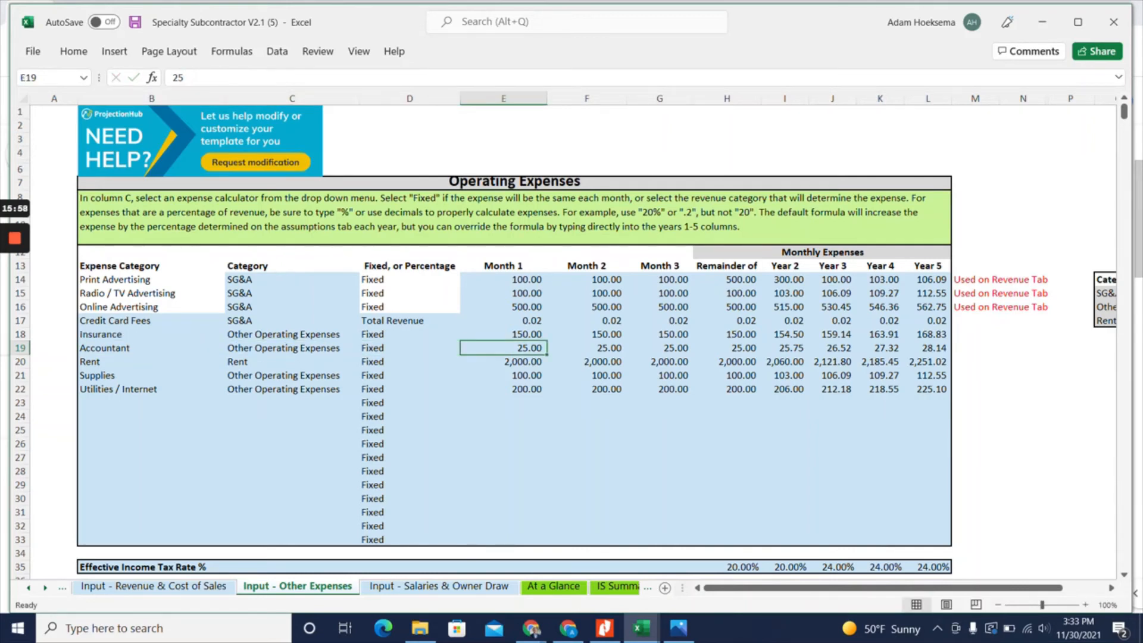
pyautogui.write('500')
pyautogui.press('Return')
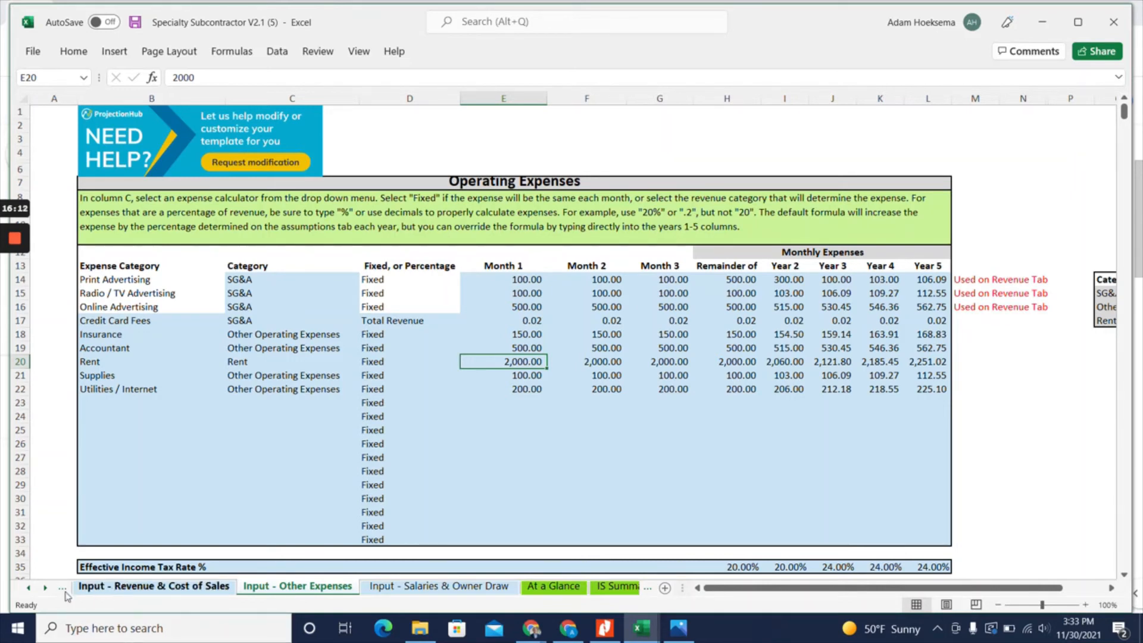
# Check the fixed assets on the Assumptions sheet and set the month 1 Rent on the Other Expenses sheet to 0
pyautogui.click(28, 588)
pyautogui.click(128, 587)
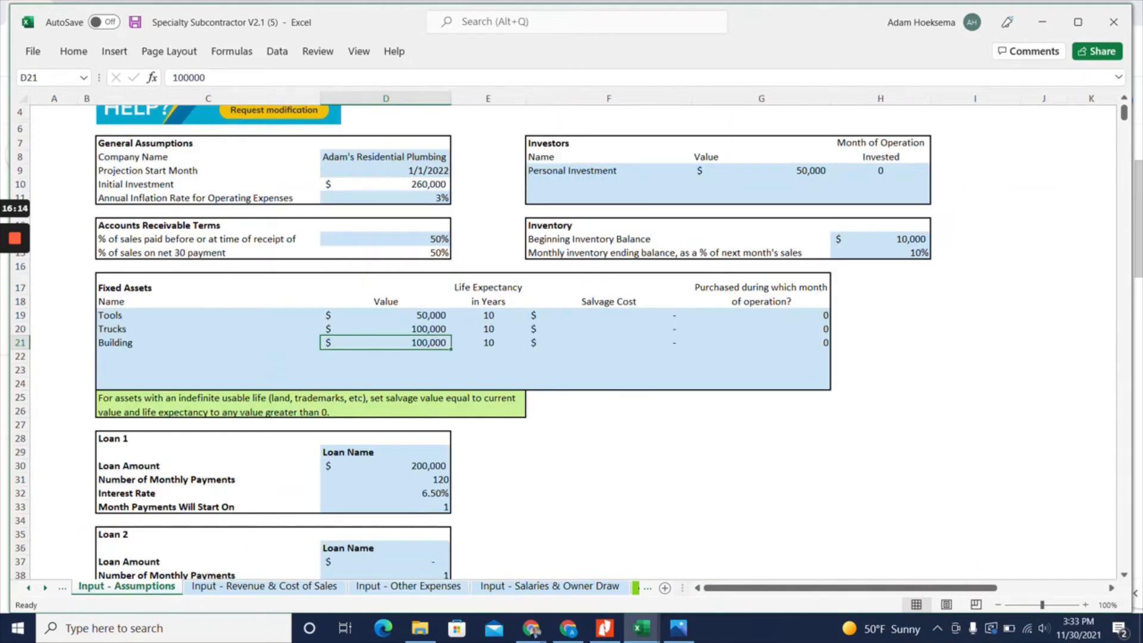
pyautogui.click(409, 587)
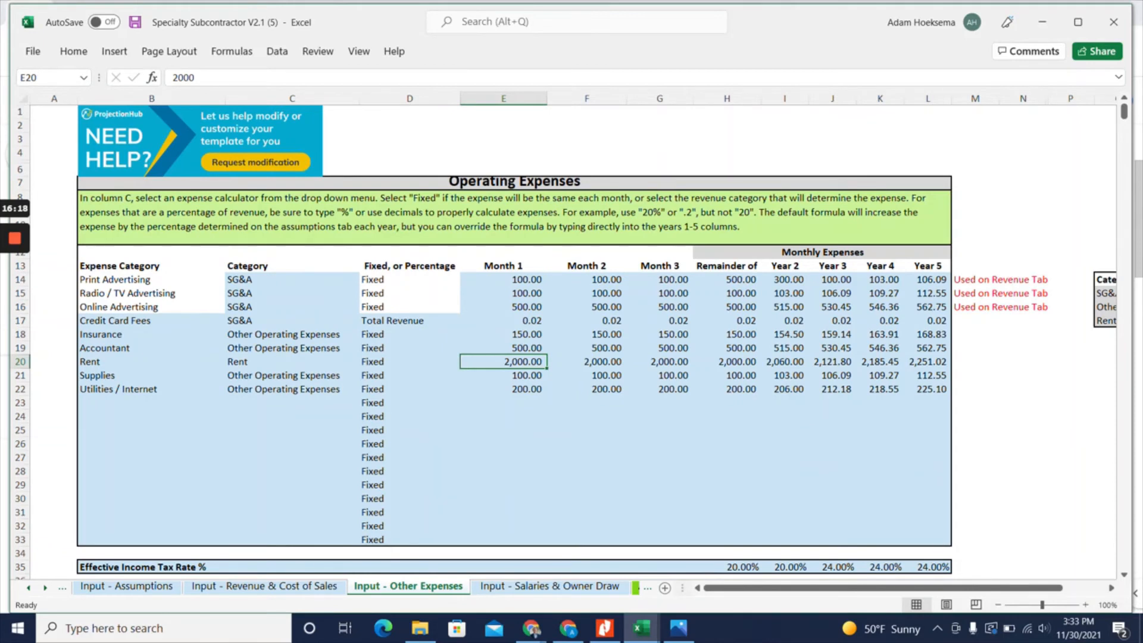
pyautogui.write('0')
pyautogui.press('Return')
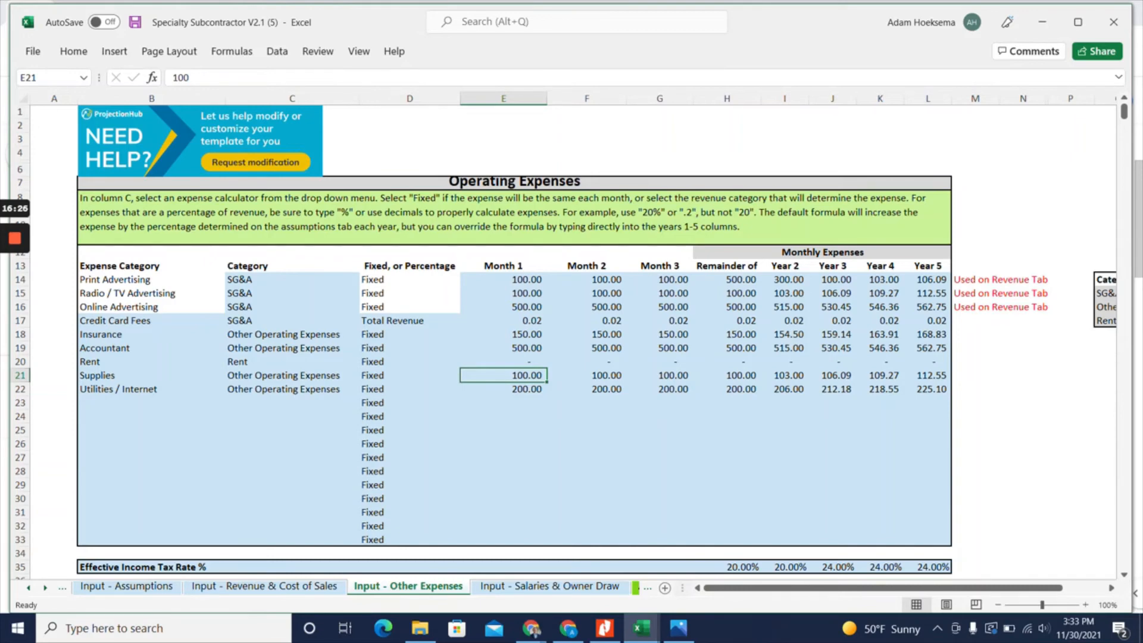
# Review the service material costs on the Revenue & Cost of Sales sheet and the blank expense rows on the Other Expenses sheet
pyautogui.click(310, 586)
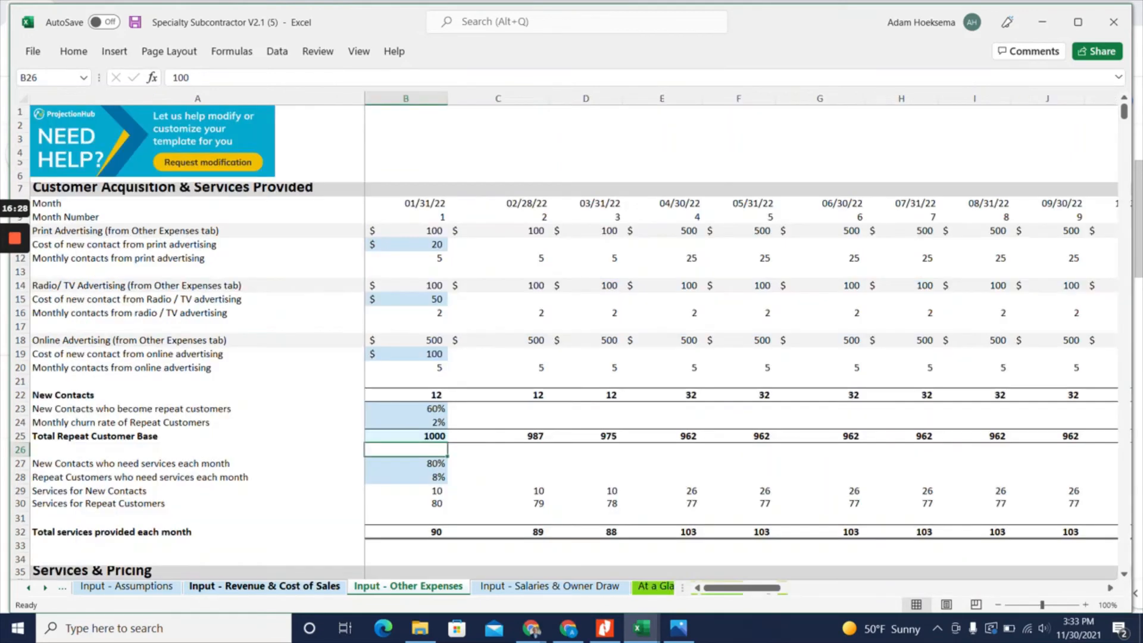
pyautogui.scroll(-7, 563, 342)
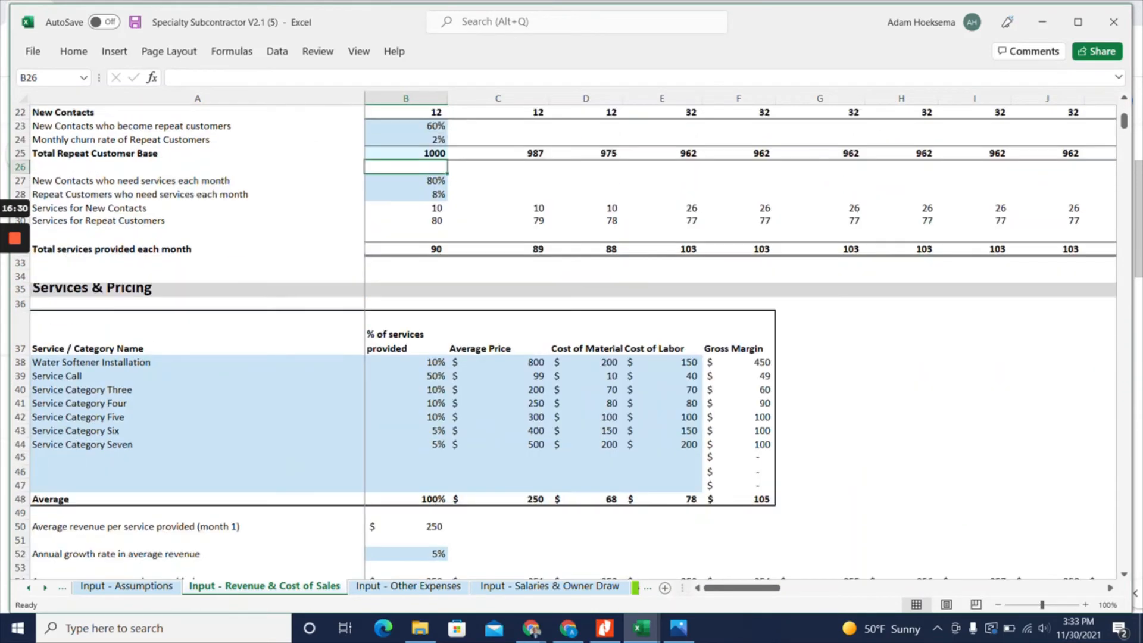
pyautogui.moveTo(586, 362); pyautogui.dragTo(587, 444)
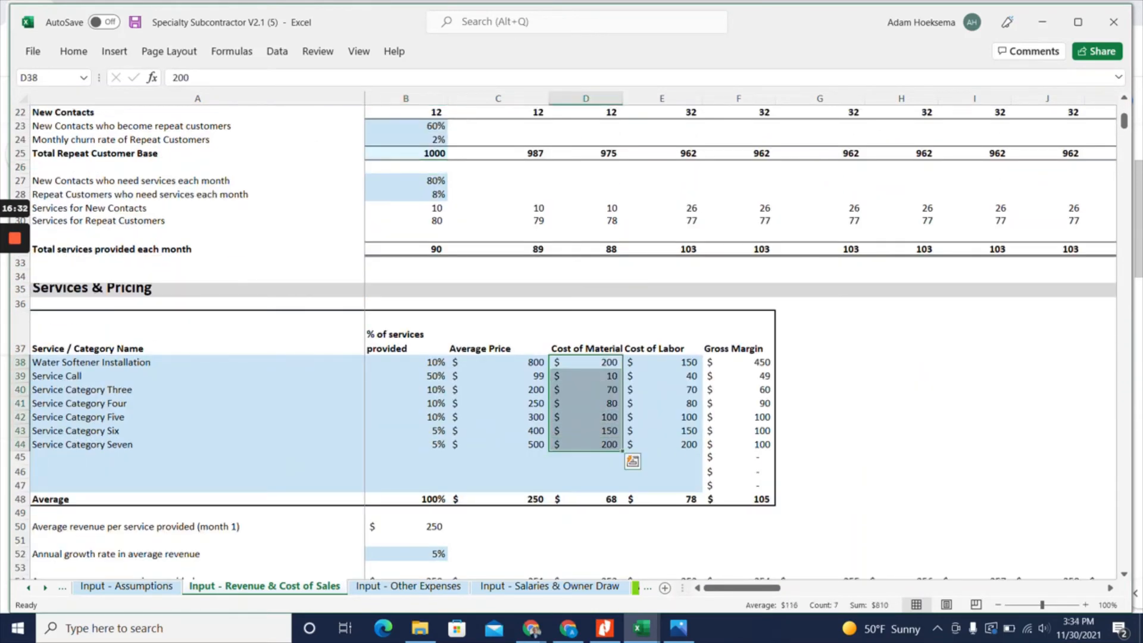
pyautogui.click(409, 587)
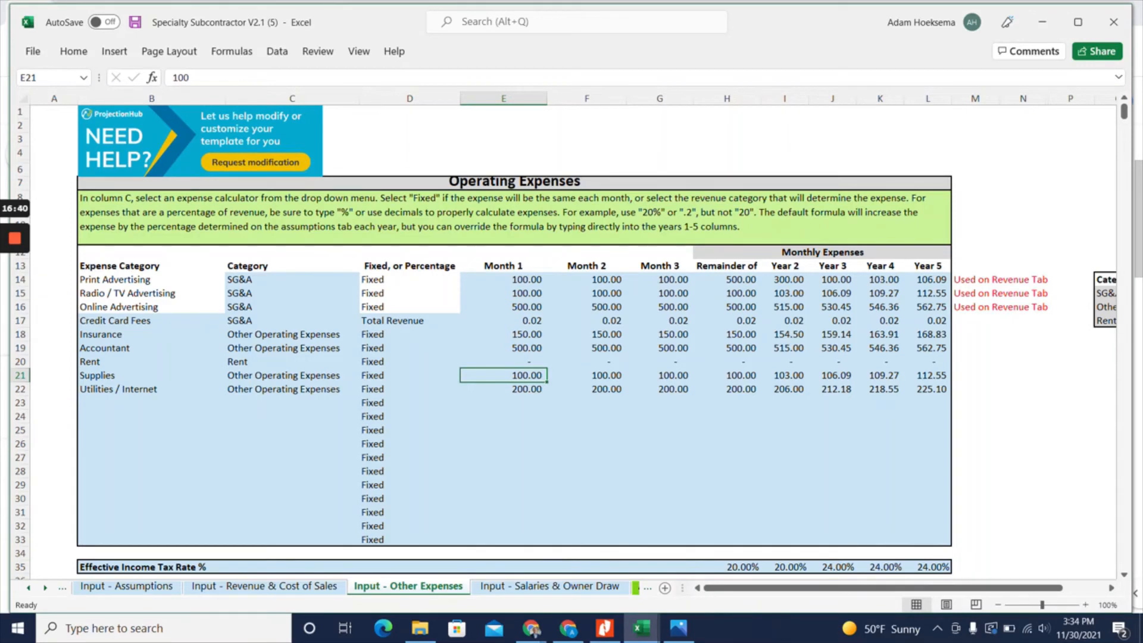
pyautogui.click(151, 403)
pyautogui.click(151, 444)
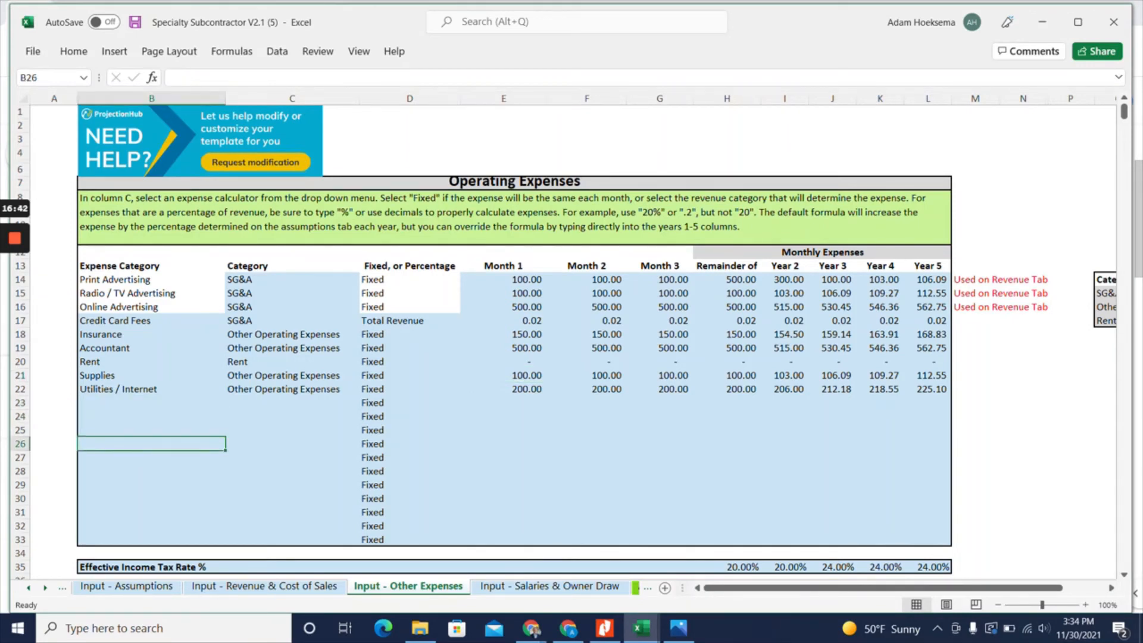
pyautogui.click(152, 471)
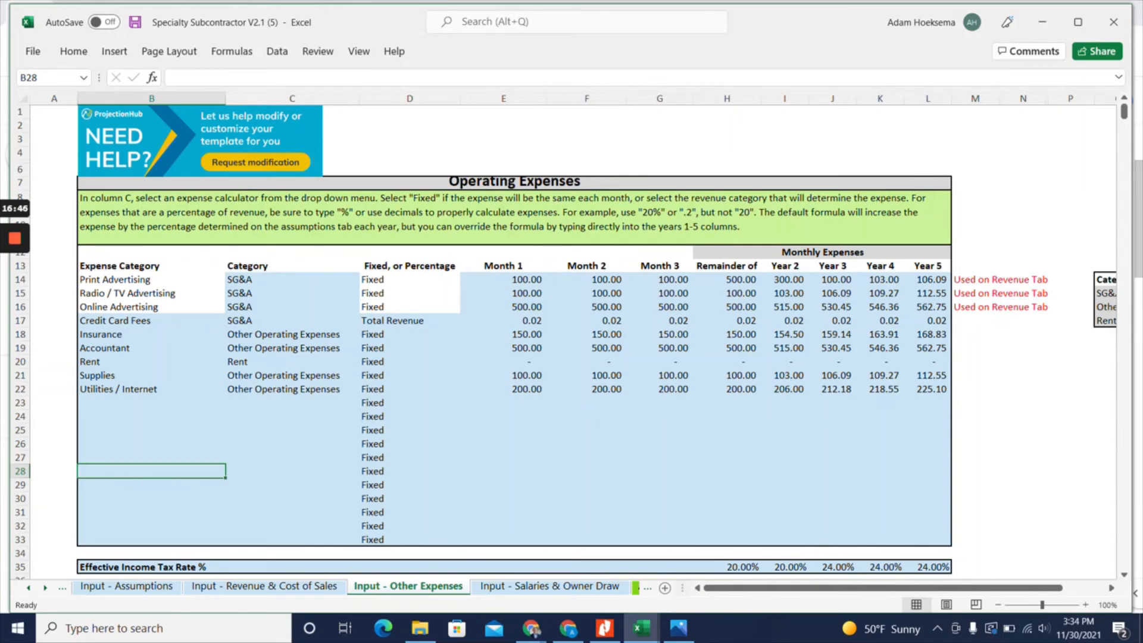
# Add the job titles Plumber 1 and Plumber 2 below Receptionist on the Salaries & Owner Draw sheet
pyautogui.click(540, 591)
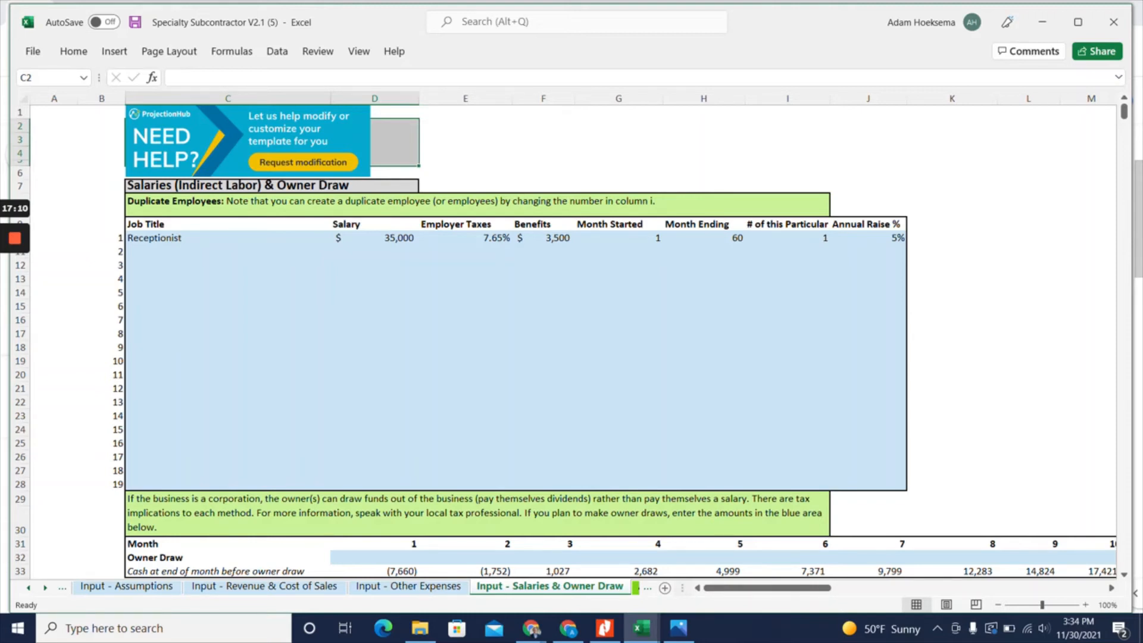
pyautogui.click(227, 252)
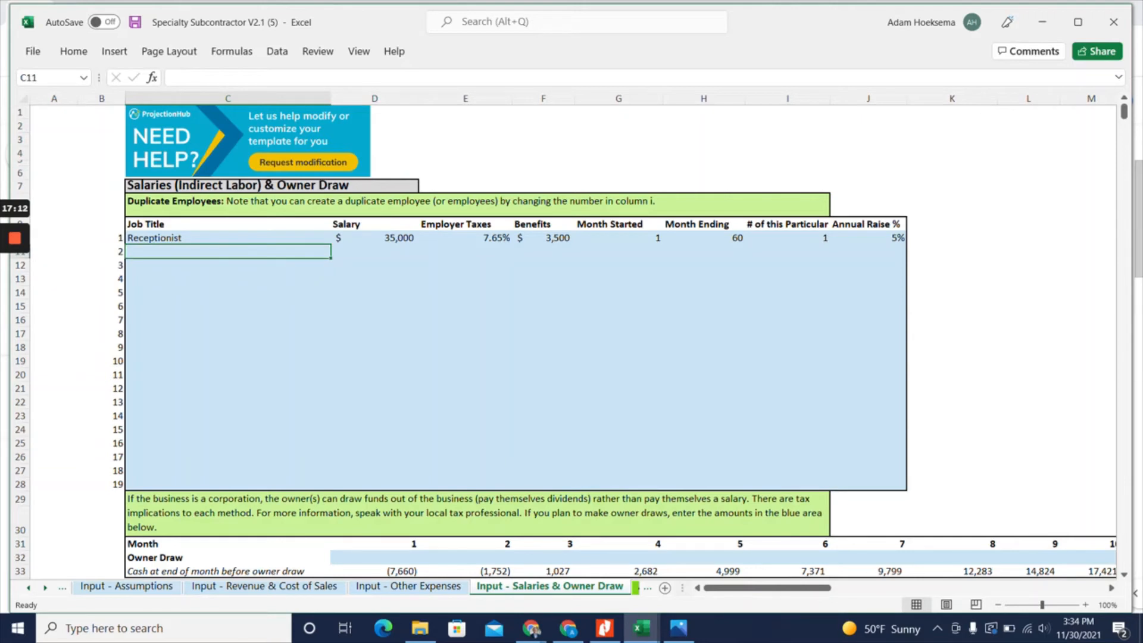
pyautogui.moveTo(182, 258)
pyautogui.mouseDown()
pyautogui.moveTo(180, 413)
pyautogui.moveTo(182, 254)
pyautogui.mouseUp()
pyautogui.write('Plumb')
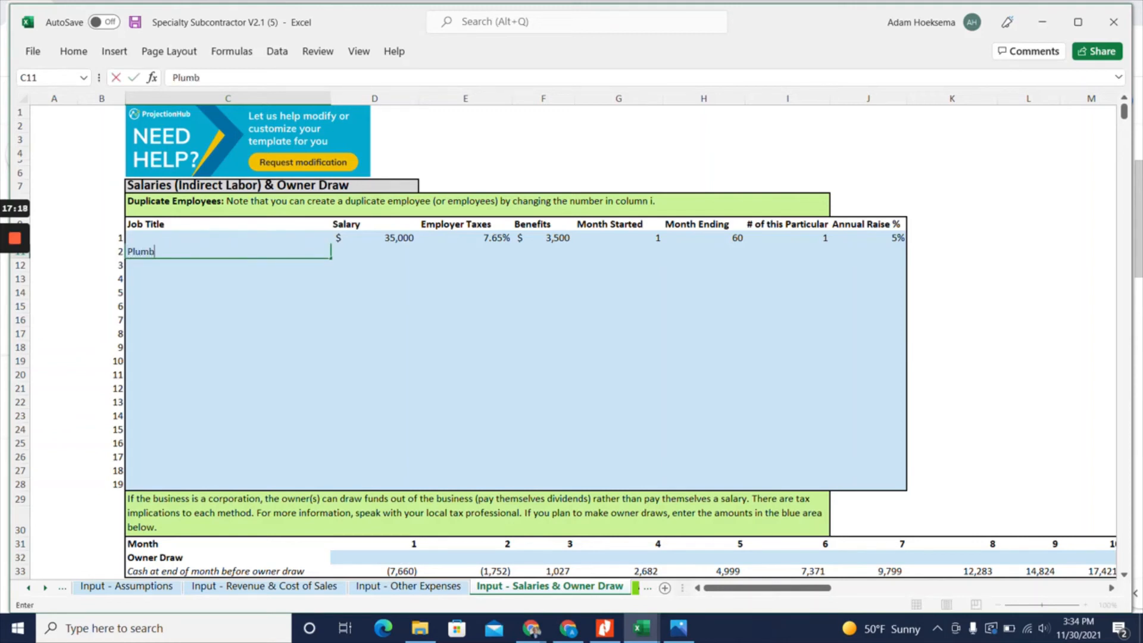
pyautogui.write('er 1')
pyautogui.press('Return')
pyautogui.write('P')
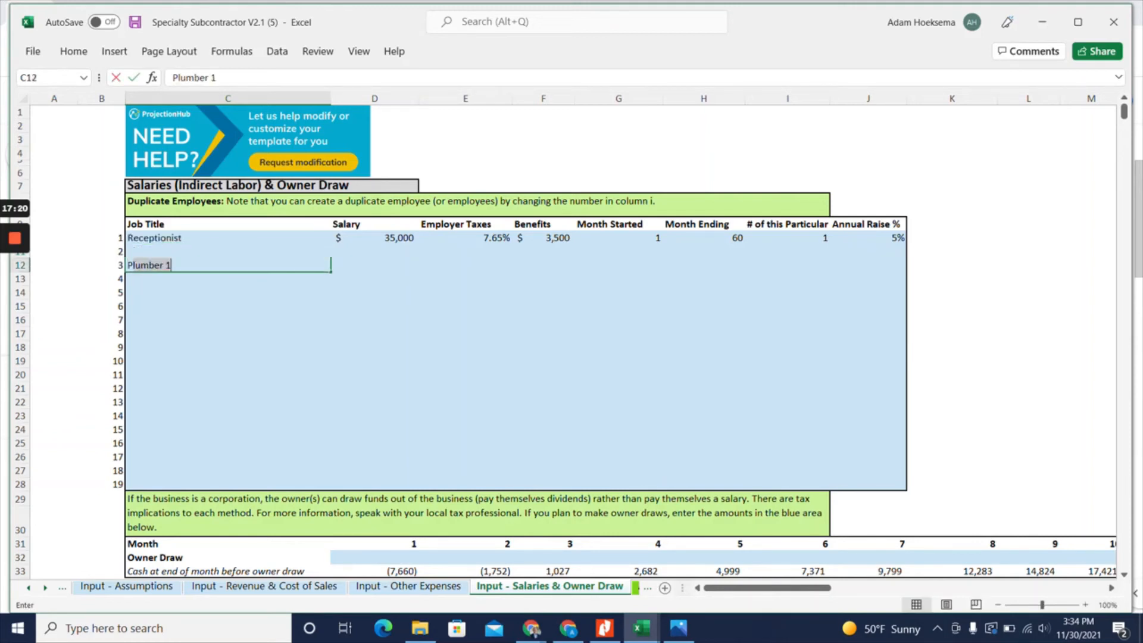
pyautogui.write('lumber ')
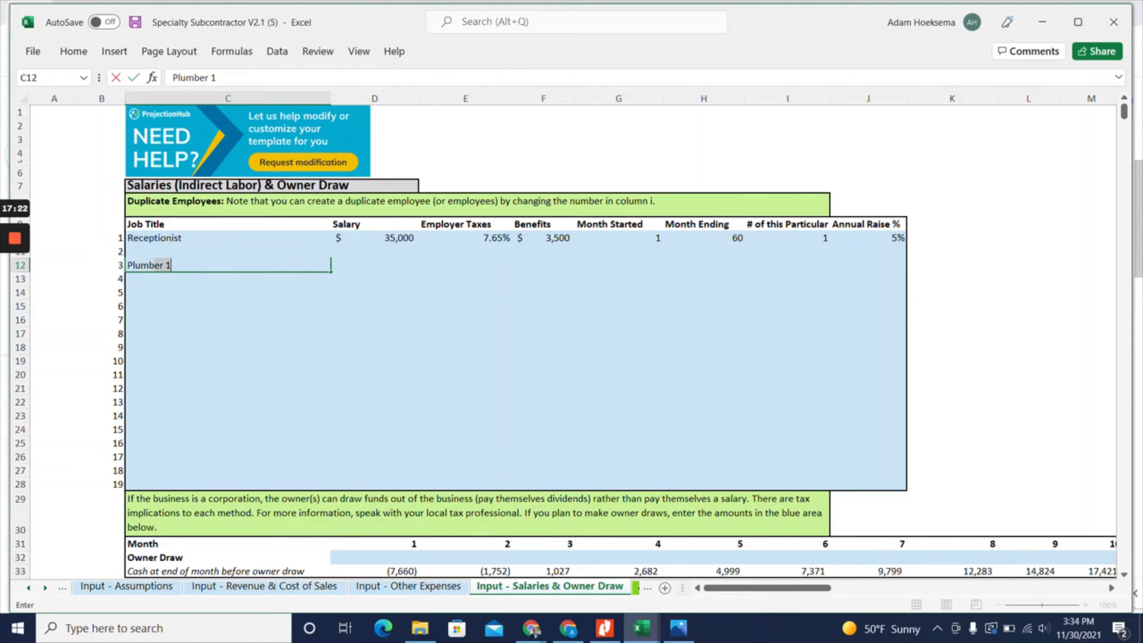
pyautogui.write('2')
pyautogui.press('Return')
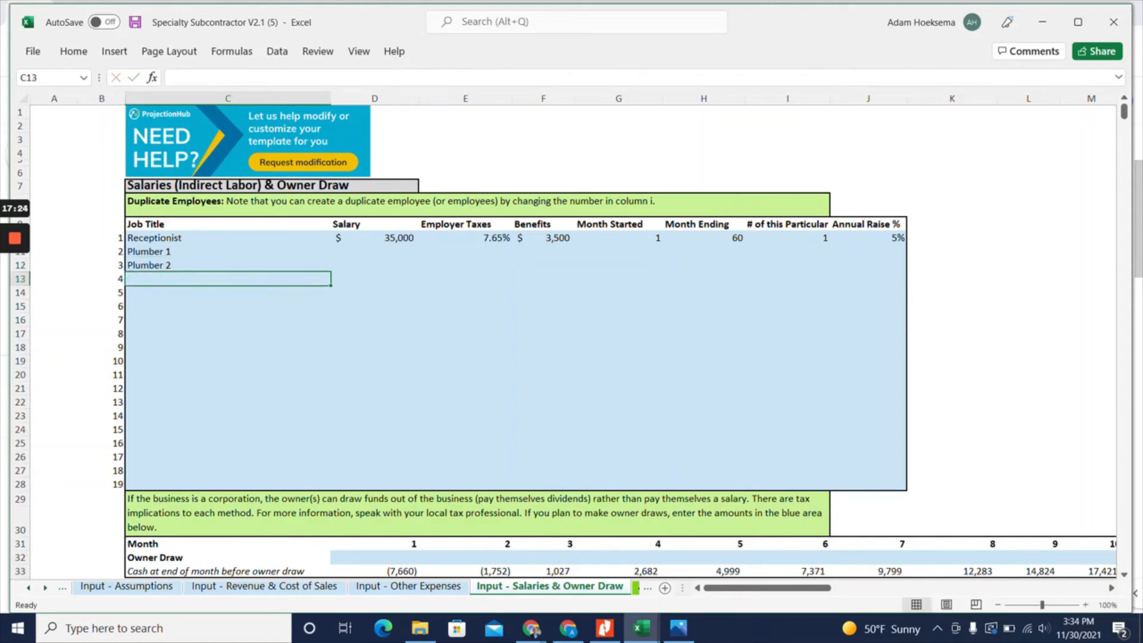
# Set the salary to 50000 for Plumber 1 and 60000 for Plumber 2
pyautogui.press('Up')
pyautogui.press('Up')
pyautogui.press('Right')
pyautogui.write('50000')
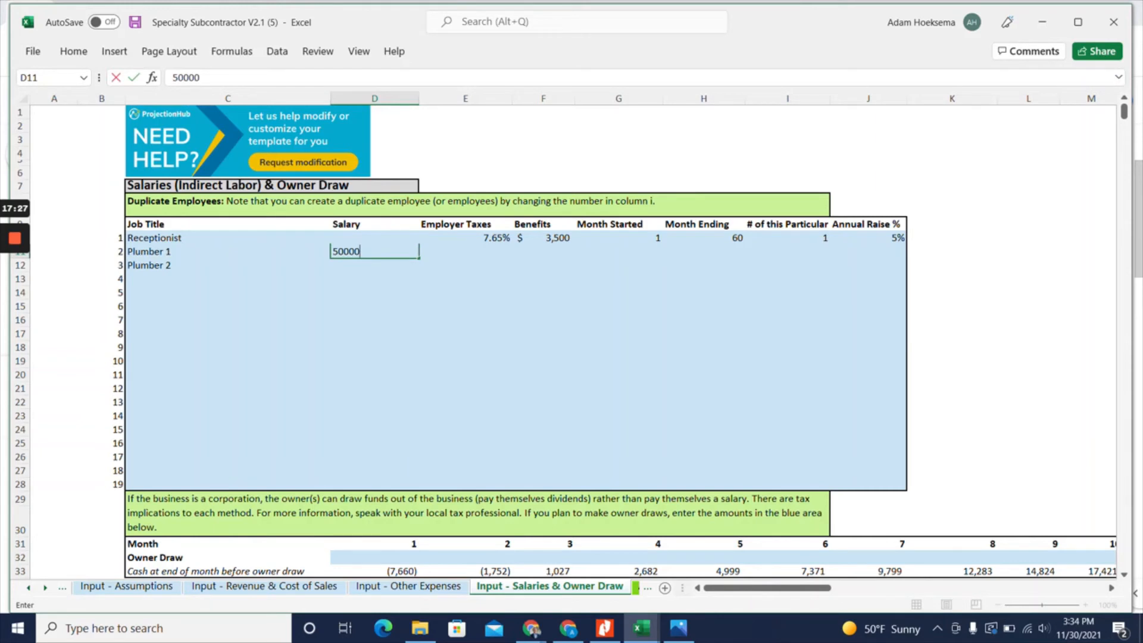
pyautogui.press('Return')
pyautogui.write('60000')
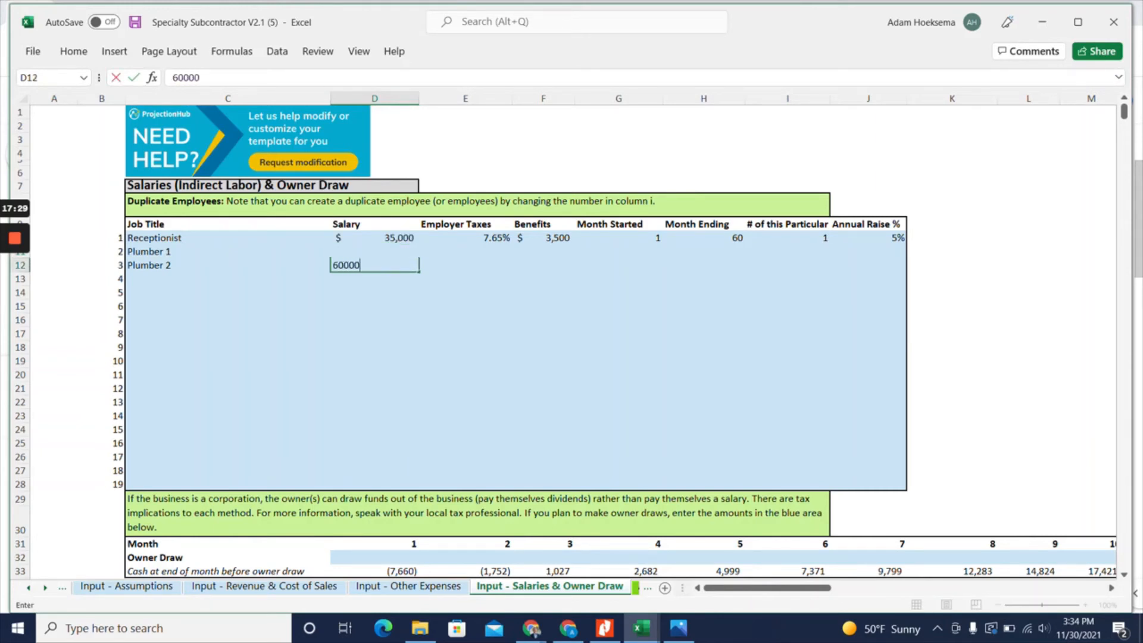
pyautogui.press('Return')
# Set the employer taxes to 7.65% for both Plumber 1 and Plumber 2
pyautogui.press('Up')
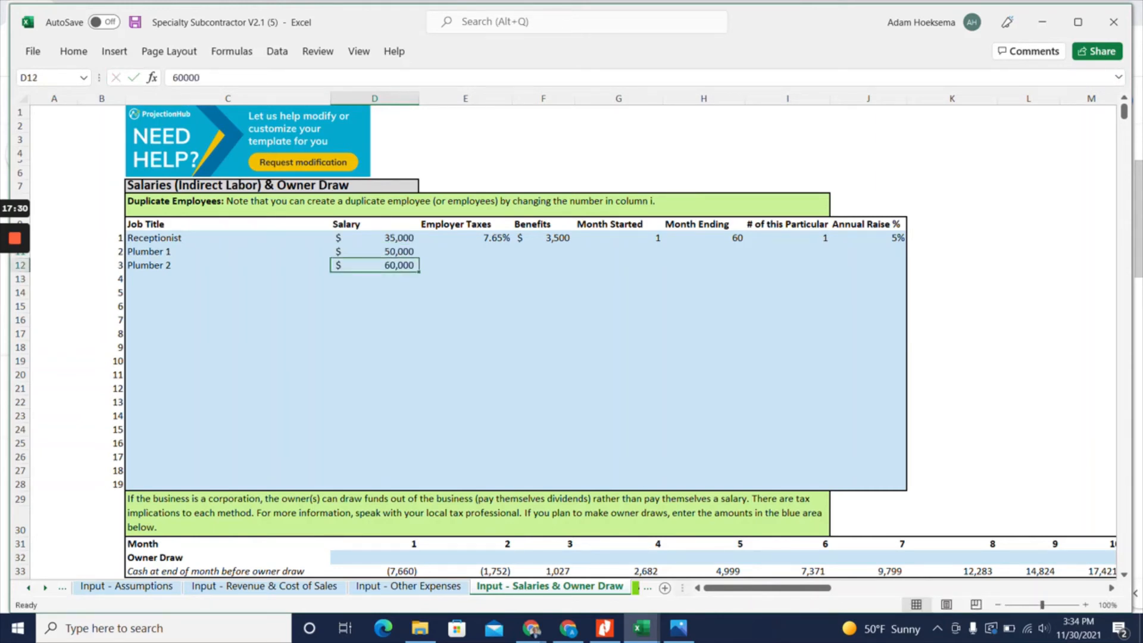
pyautogui.press('Right')
pyautogui.press('Right')
pyautogui.press('Up')
pyautogui.press('Left')
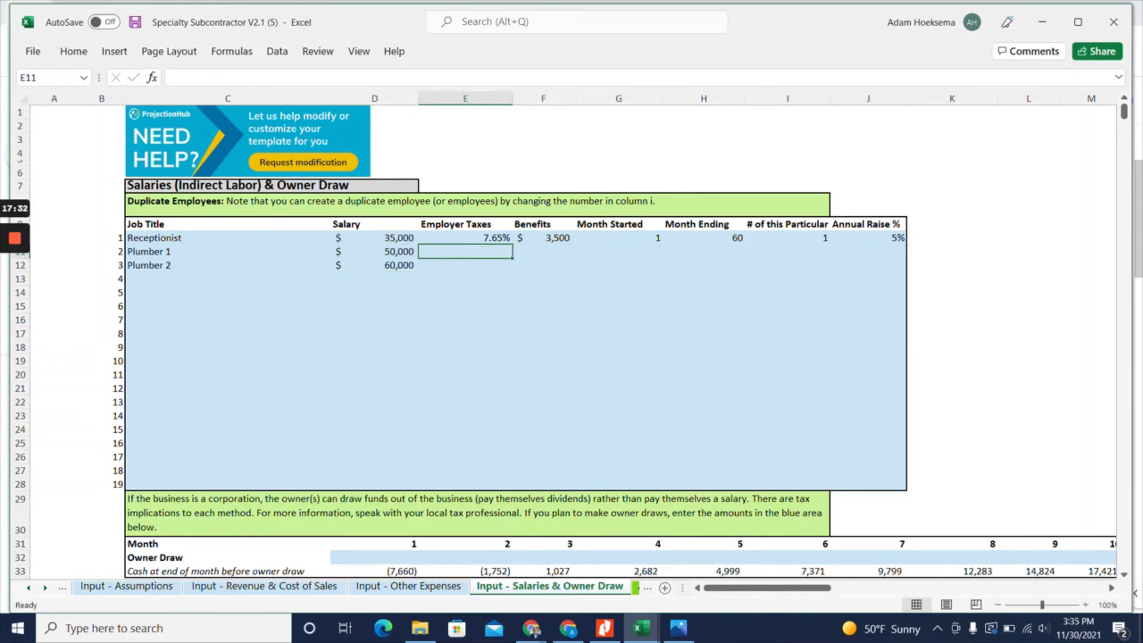
pyautogui.write('7.6')
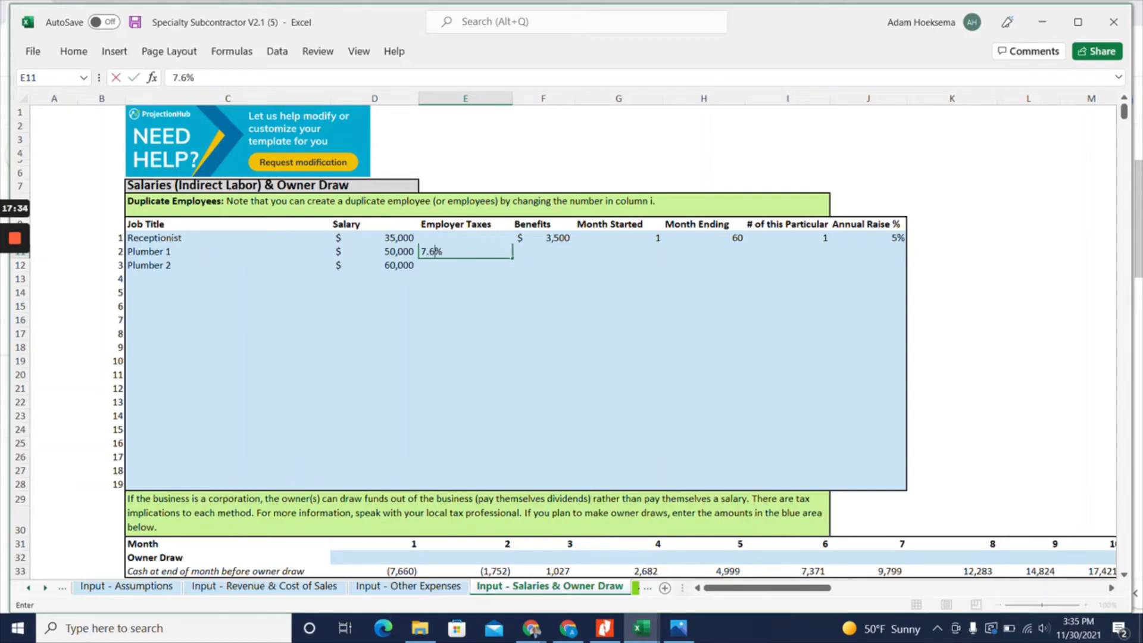
pyautogui.write('5')
pyautogui.press('Return')
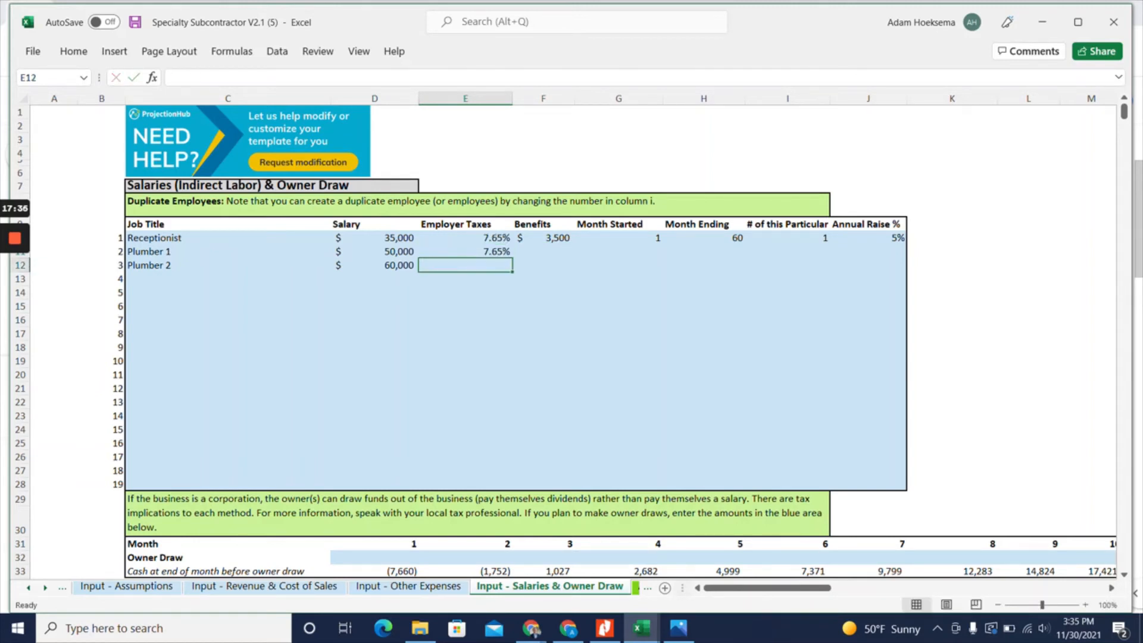
pyautogui.write('7.65')
pyautogui.press('Return')
# Set the benefits to 5000 for Plumber 1 and 6000 for Plumber 2
pyautogui.press('Up')
pyautogui.press('Right')
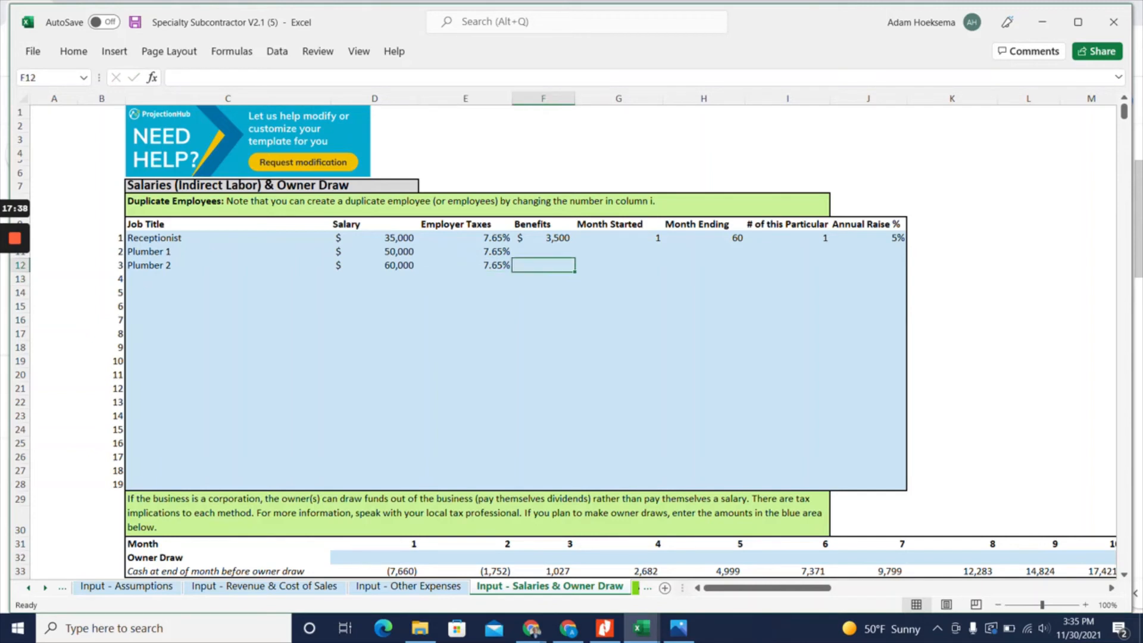
pyautogui.press('Up')
pyautogui.write('3000')
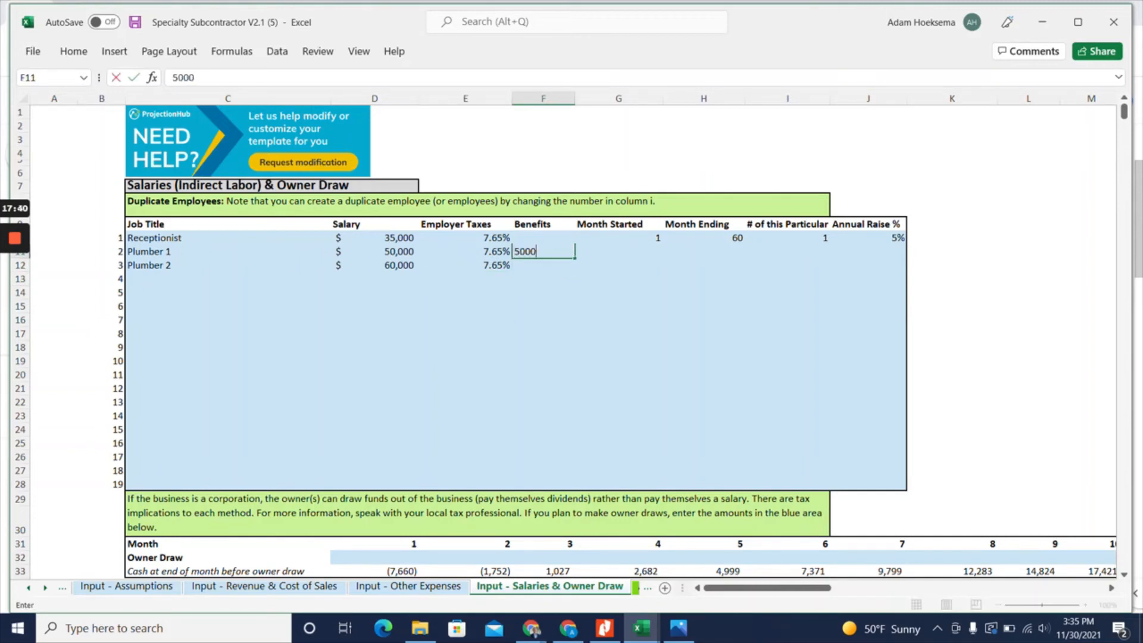
pyautogui.press('Return')
pyautogui.write('6,000')
pyautogui.press('Return')
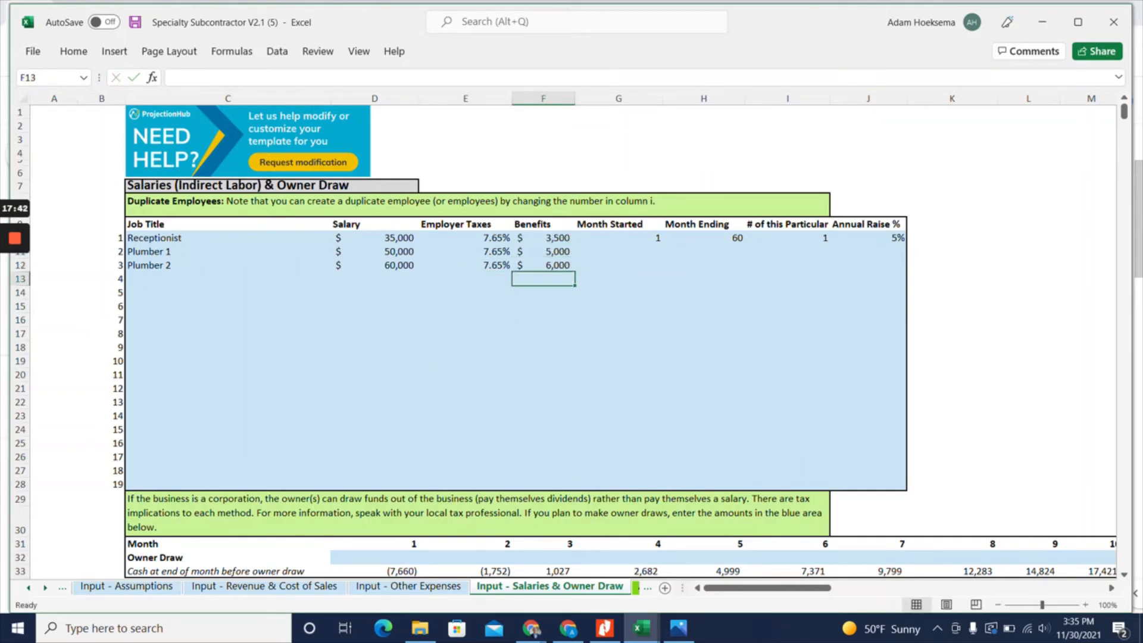
# Set the starting month to 13 for Plumber 1 and 25 for Plumber 2
pyautogui.press('Up')
pyautogui.press('Right')
pyautogui.press('Up')
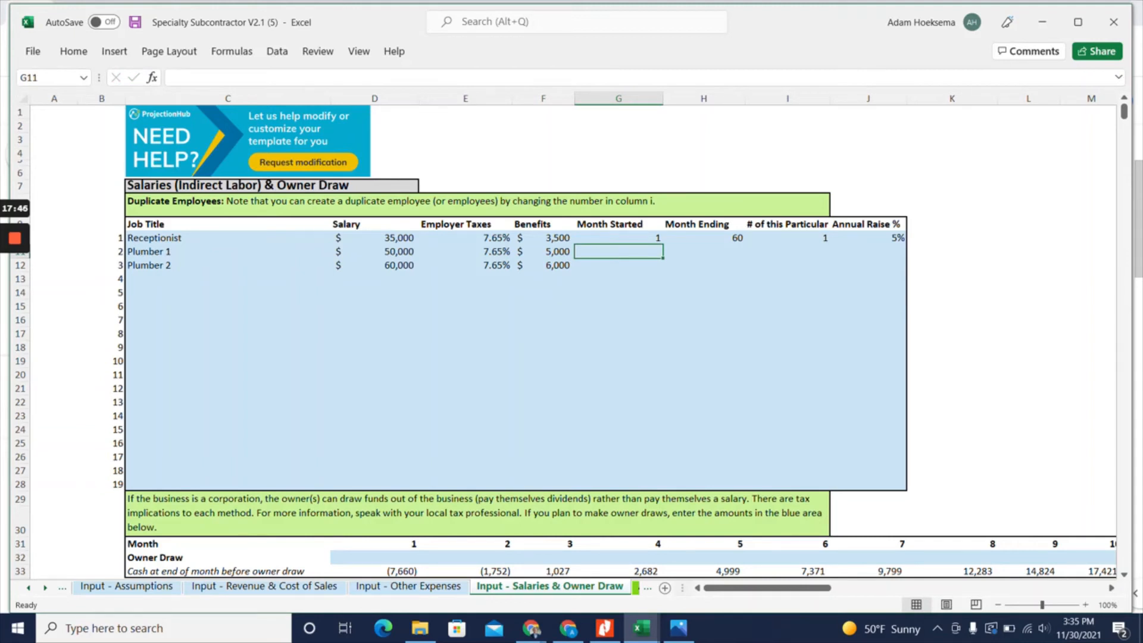
pyautogui.write('13')
pyautogui.press('Return')
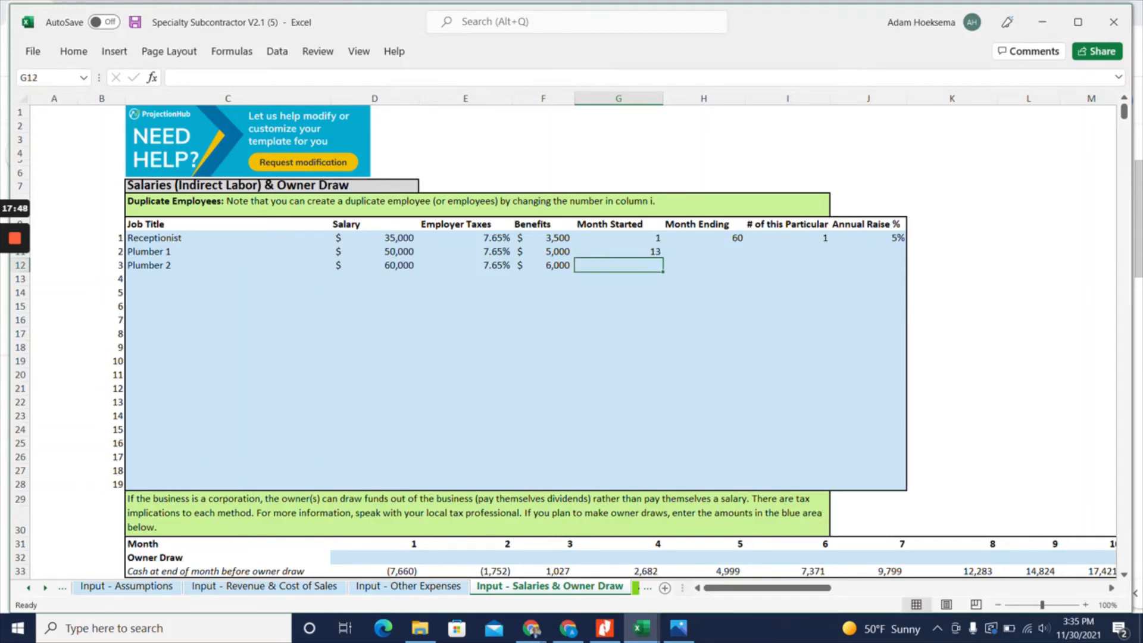
pyautogui.press('Up')
pyautogui.press('Left')
pyautogui.press('Right')
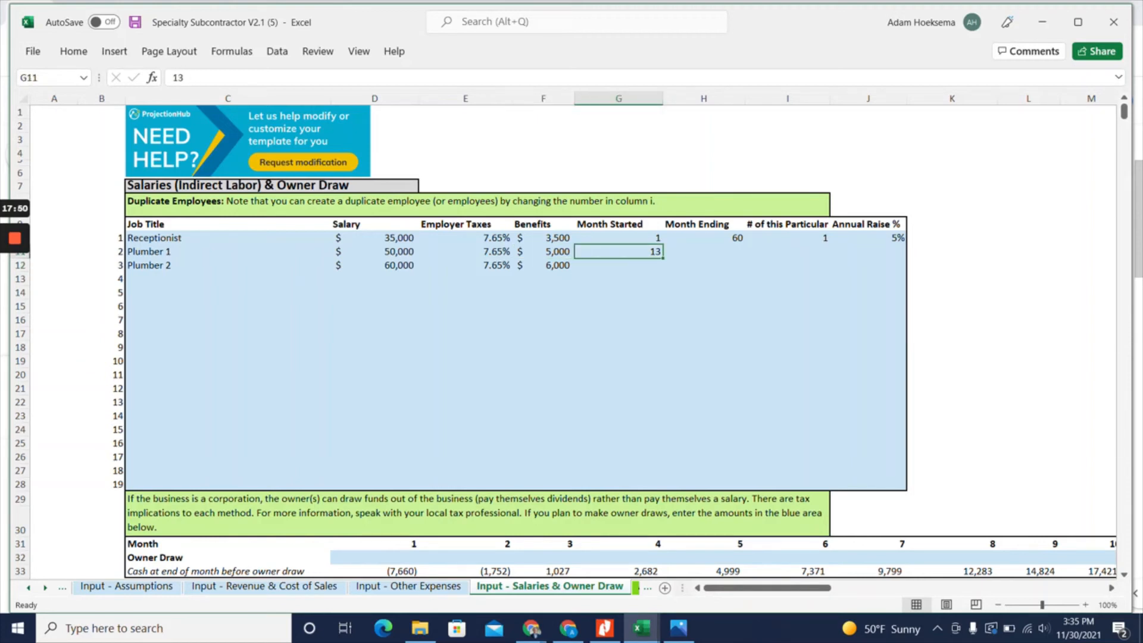
pyautogui.press('Down')
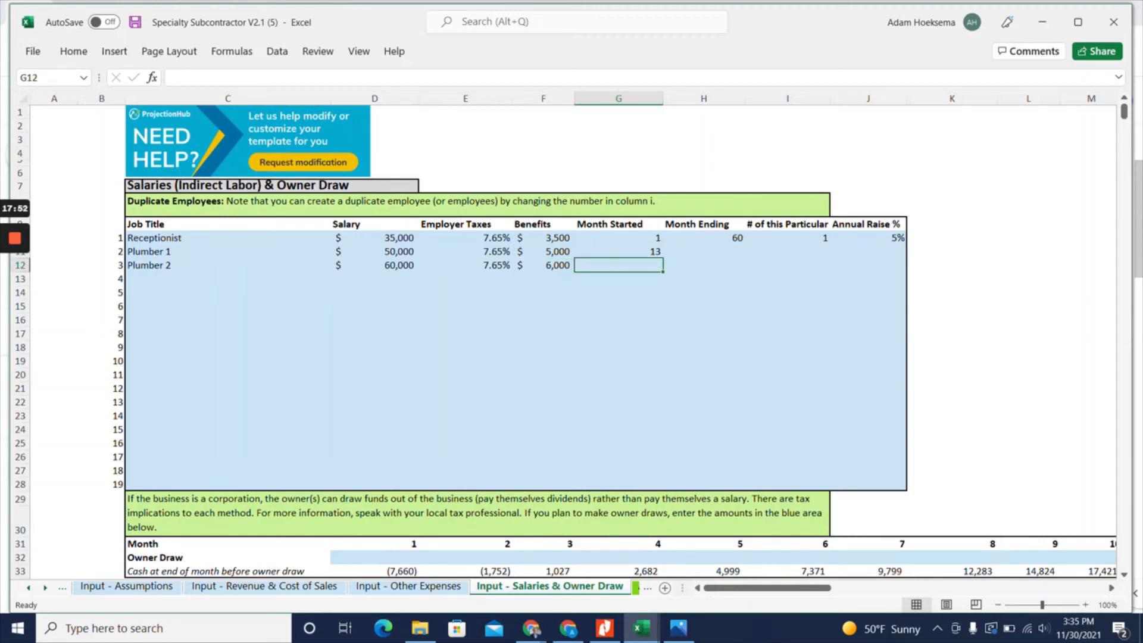
pyautogui.write('25')
pyautogui.press('Tab')
# Set the ending month to 60 for both Plumber 1 and Plumber 2
pyautogui.press('Up')
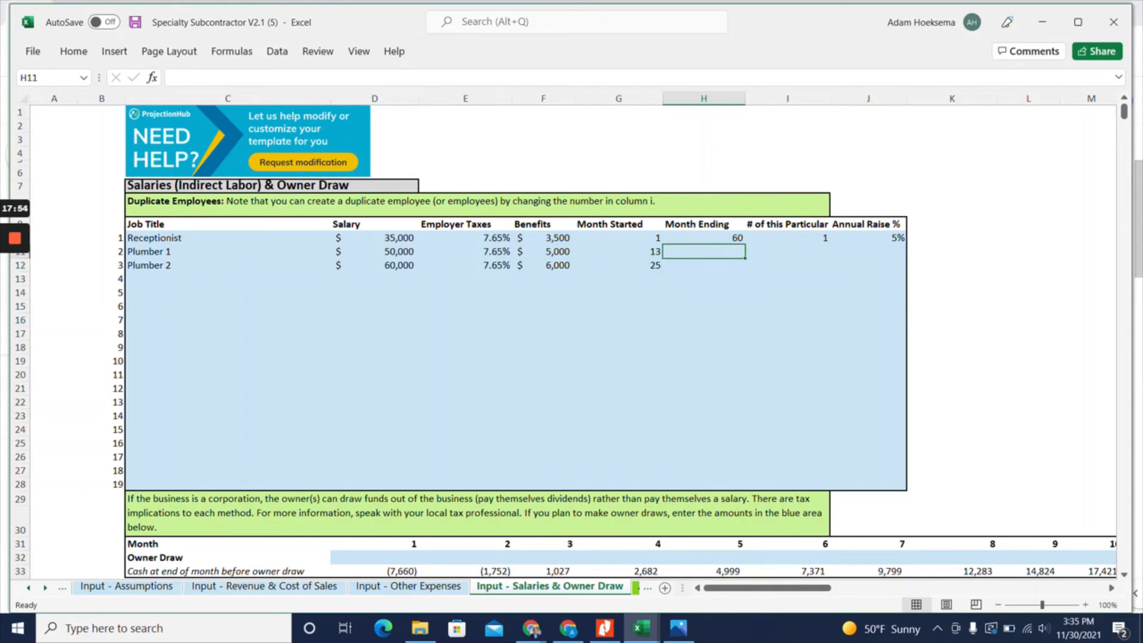
pyautogui.write('60')
pyautogui.press('Return')
pyautogui.write('60')
pyautogui.press('Return')
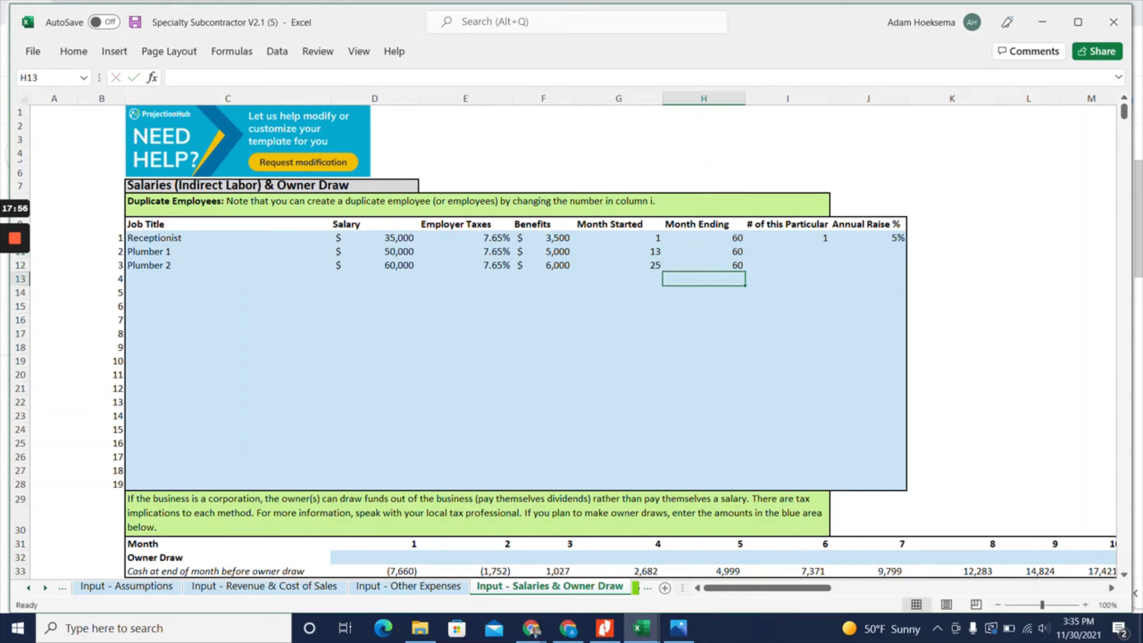
# Set the number of employees of each type to 1 for Plumber 1 and Plumber 2
pyautogui.press('Tab')
pyautogui.press('Up')
pyautogui.press('Up')
pyautogui.write('1')
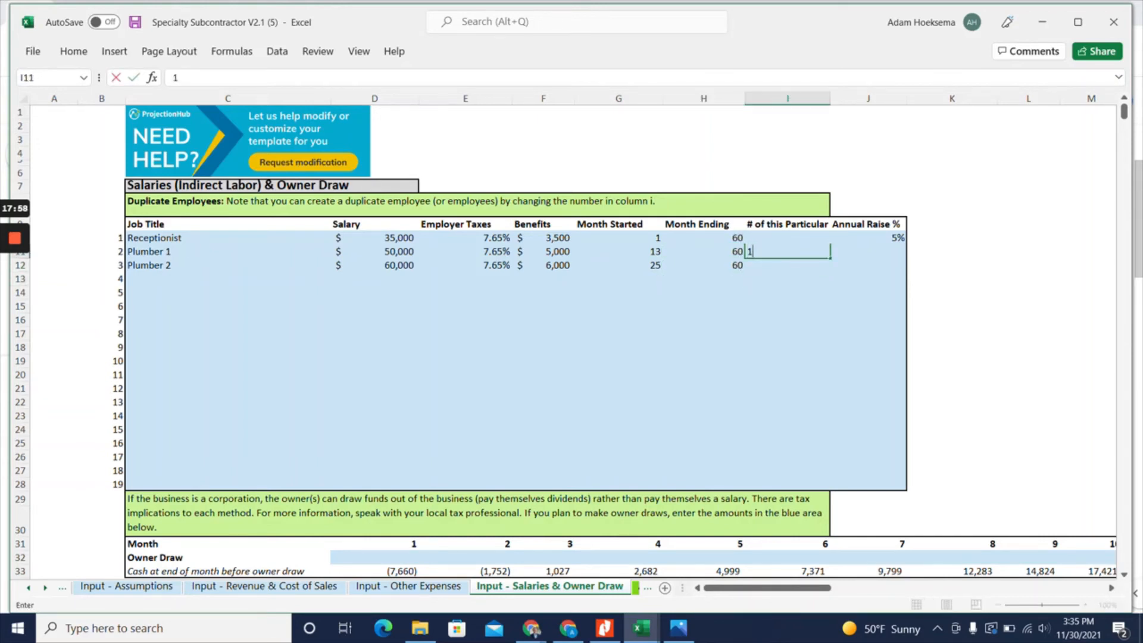
pyautogui.press('Return')
pyautogui.write('1')
pyautogui.press('Return')
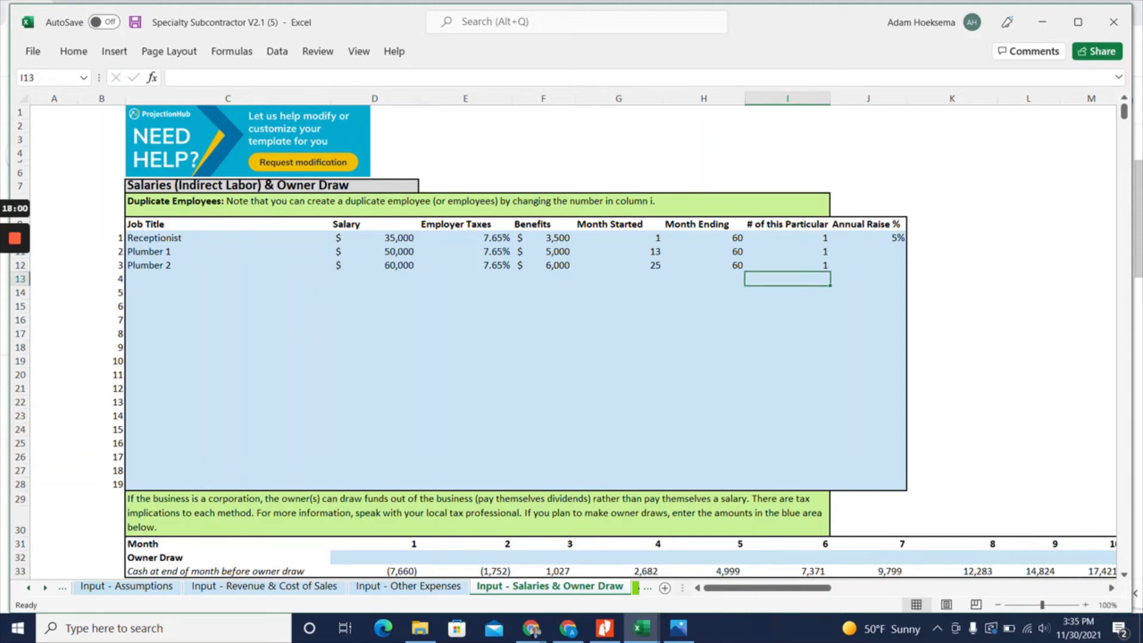
# Set the annual raise to 5% for both Plumber 1 and Plumber 2
pyautogui.press('Tab')
pyautogui.press('Up')
pyautogui.press('Up')
pyautogui.write('5')
pyautogui.press('Return')
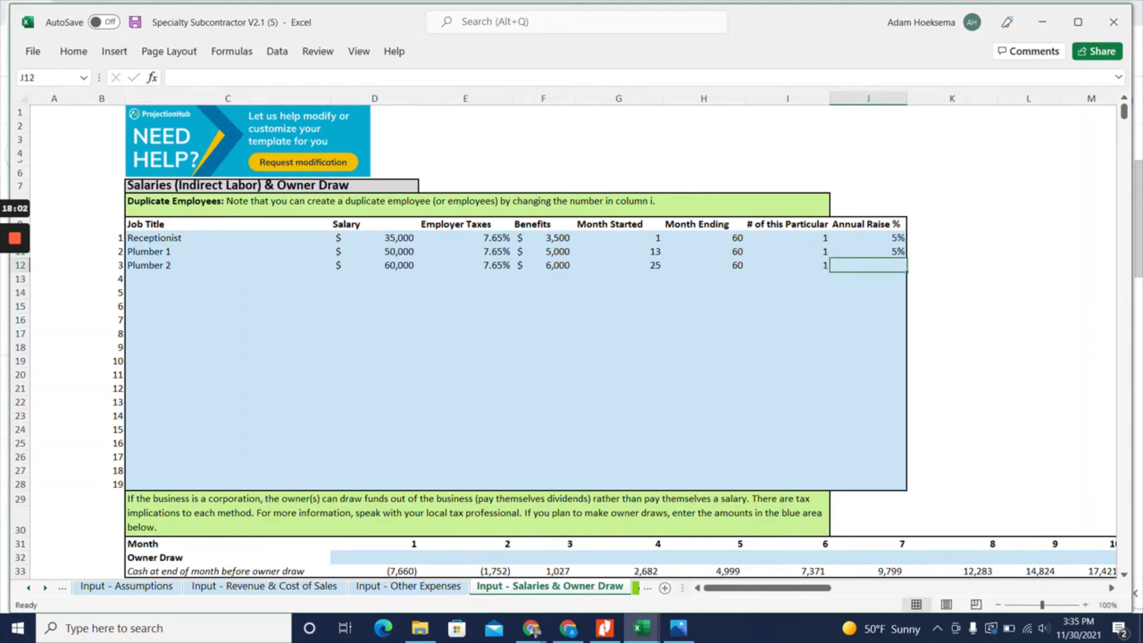
pyautogui.write('5')
pyautogui.press('Return')
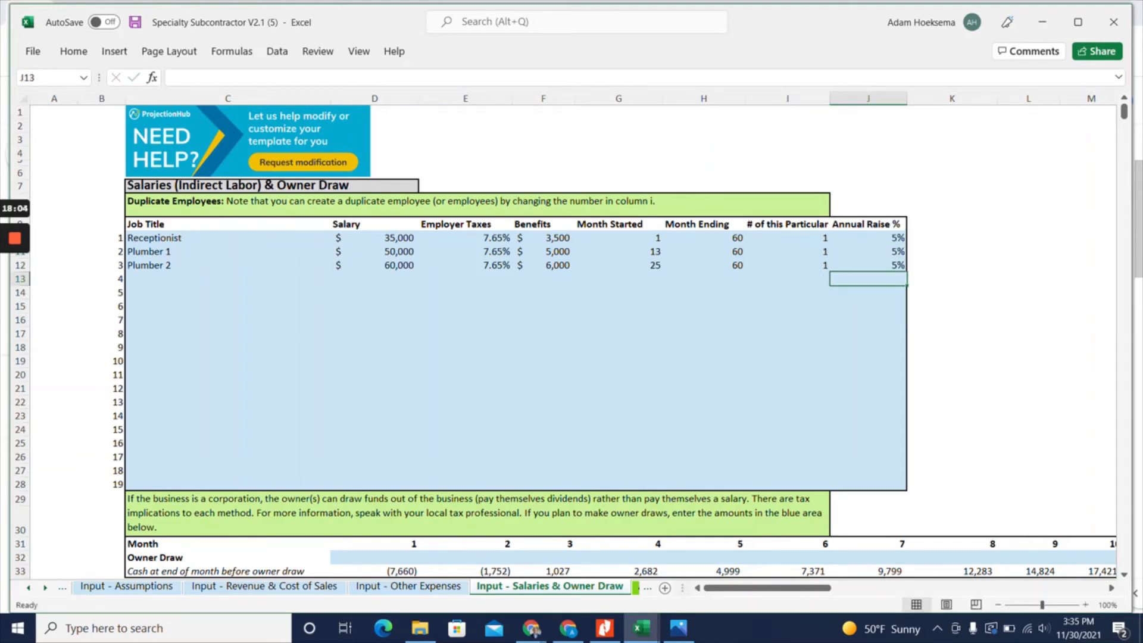
# Enter an owner draw of 1000 in month 7 and fill it across through month 12
pyautogui.click(375, 557)
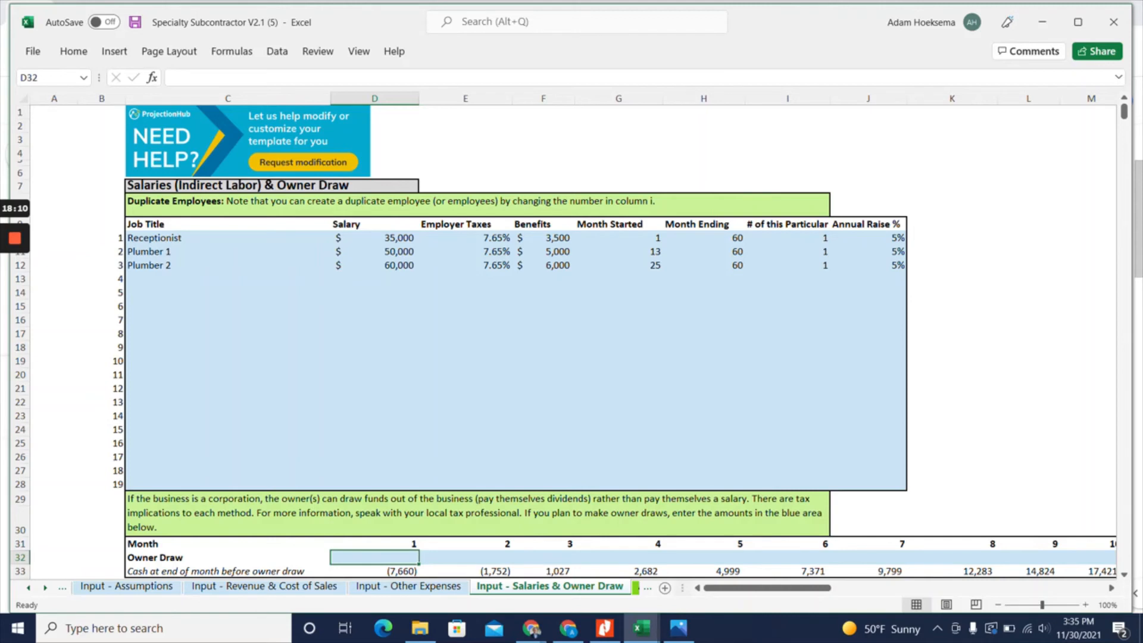
pyautogui.click(868, 557)
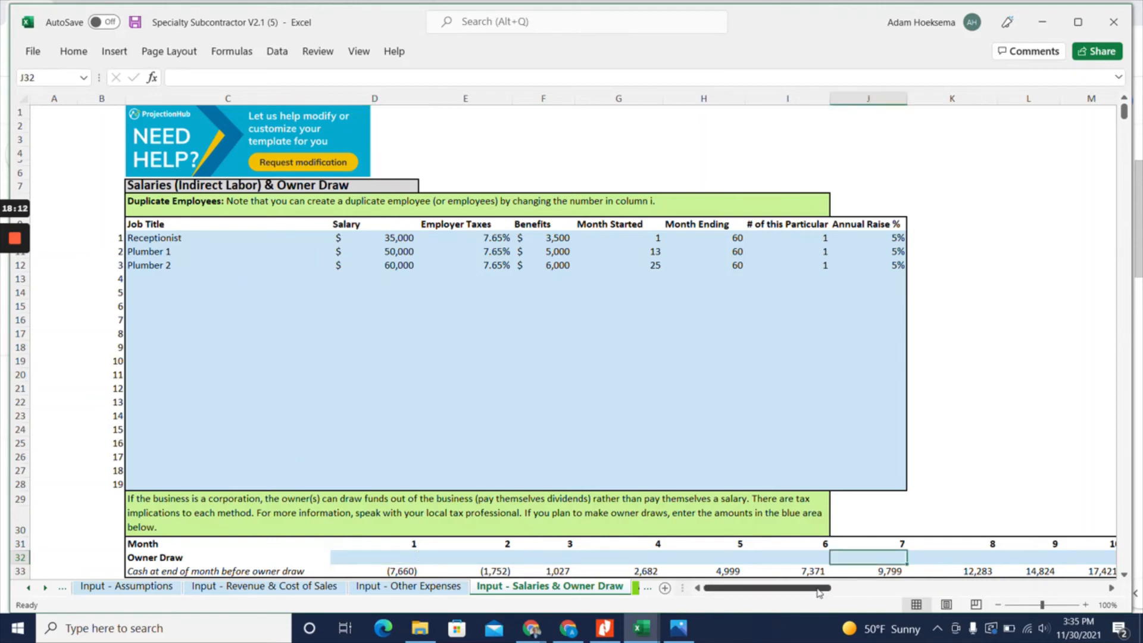
pyautogui.write('1000')
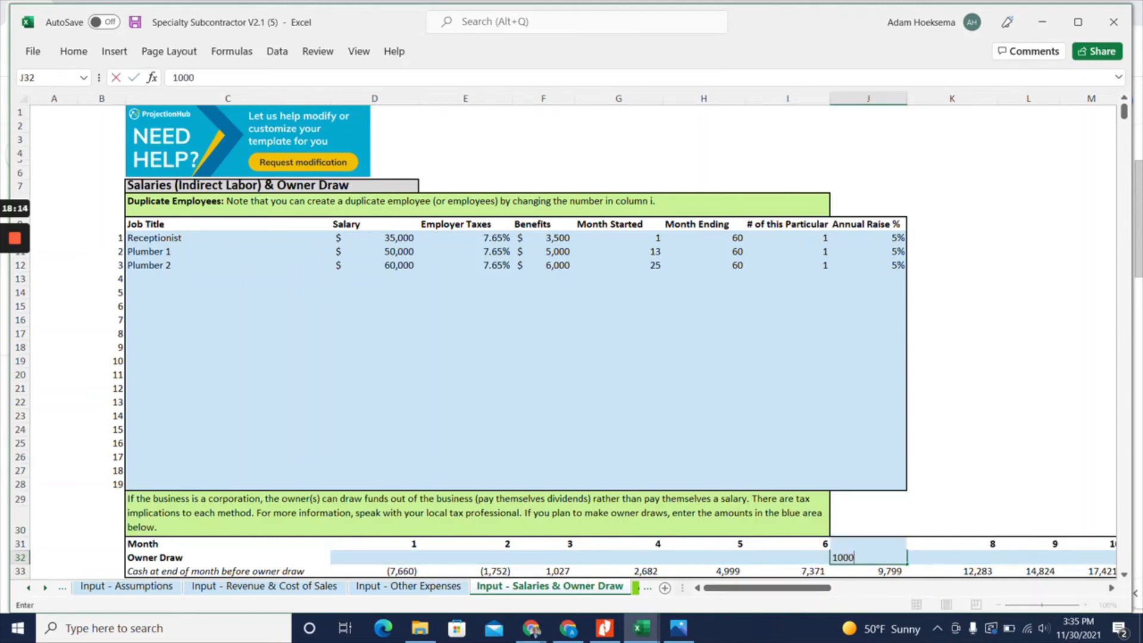
pyautogui.press('Return')
pyautogui.press('Up')
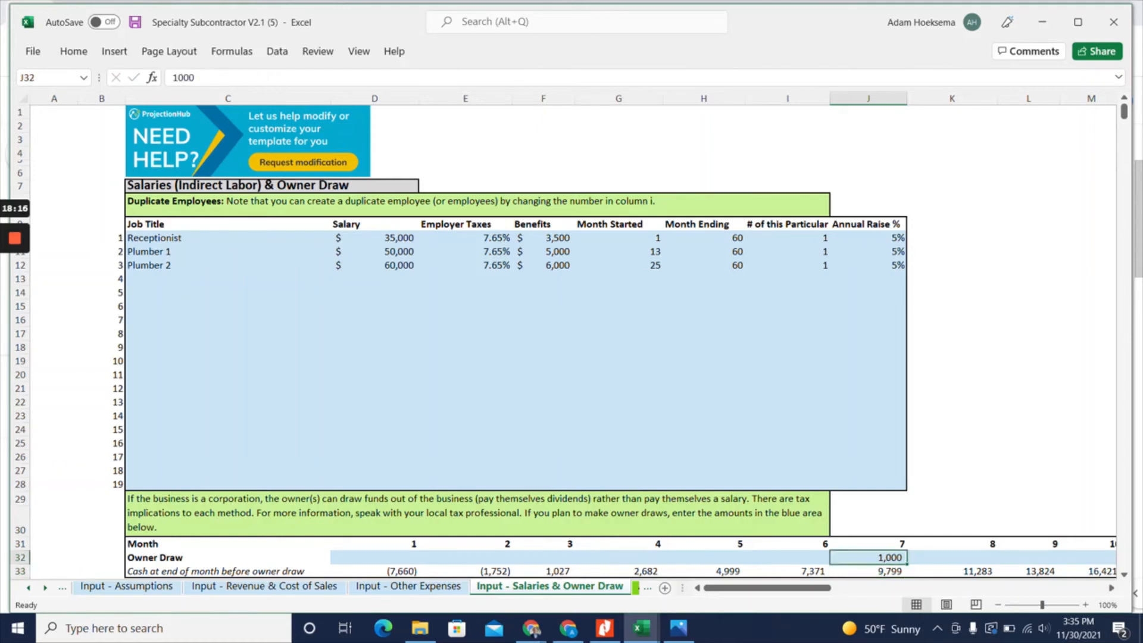
pyautogui.moveTo(907, 564); pyautogui.dragTo(875, 568)
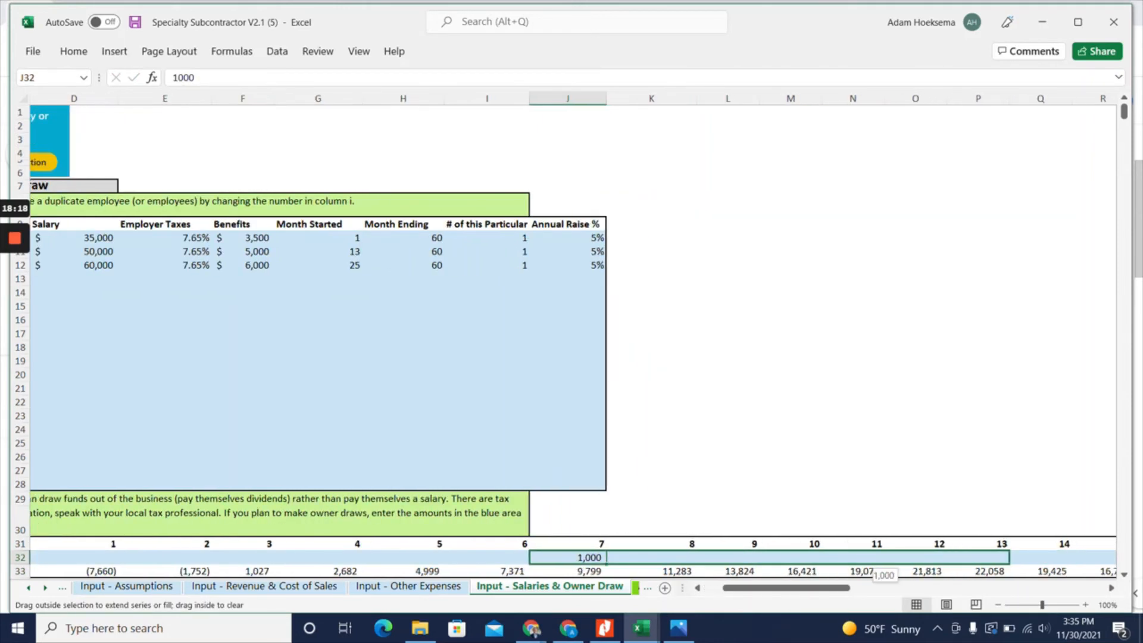
pyautogui.moveTo(953, 563); pyautogui.dragTo(931, 561)
# Enter an owner draw of 2000 in month 13 and fill it across through month 60
pyautogui.click(980, 558)
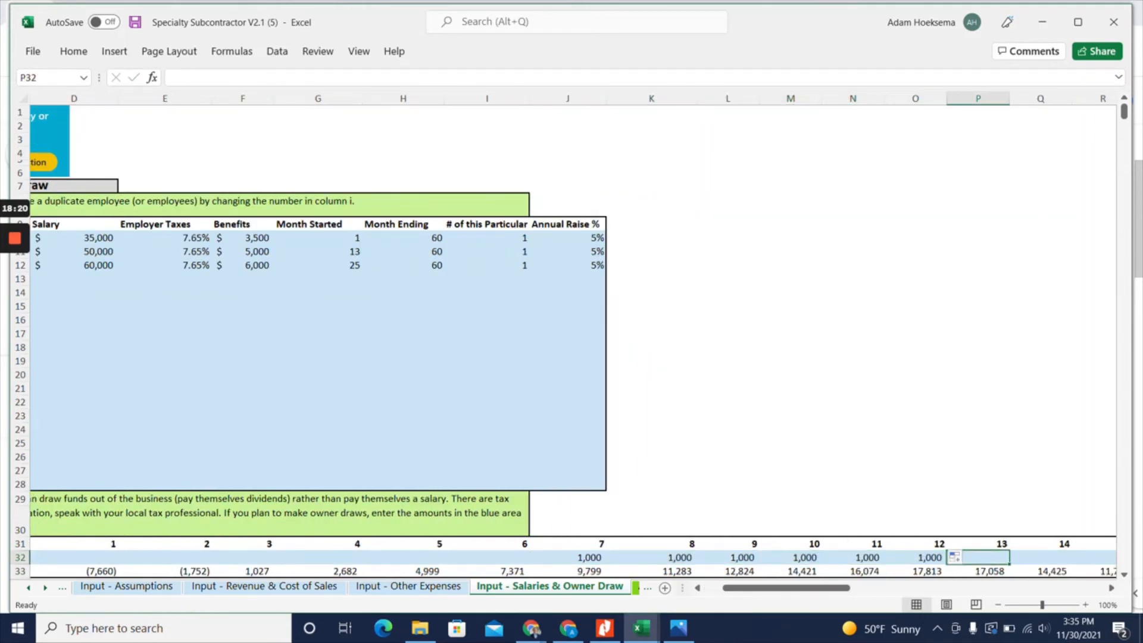
pyautogui.write('2000')
pyautogui.press('Return')
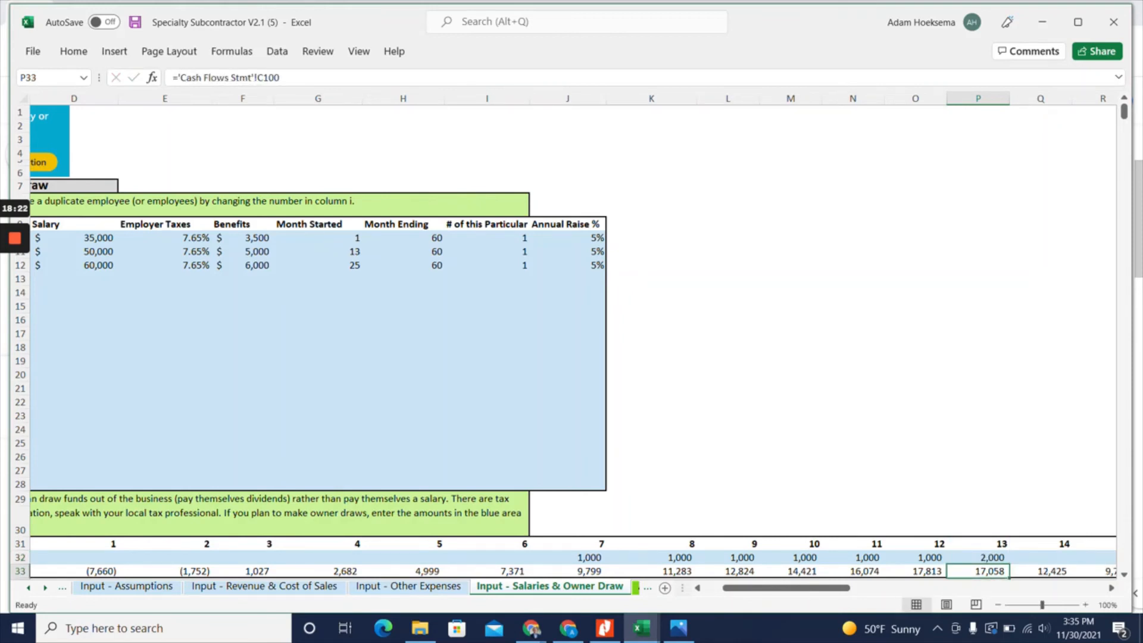
pyautogui.click(978, 558)
pyautogui.moveTo(1010, 564); pyautogui.dragTo(1036, 562)
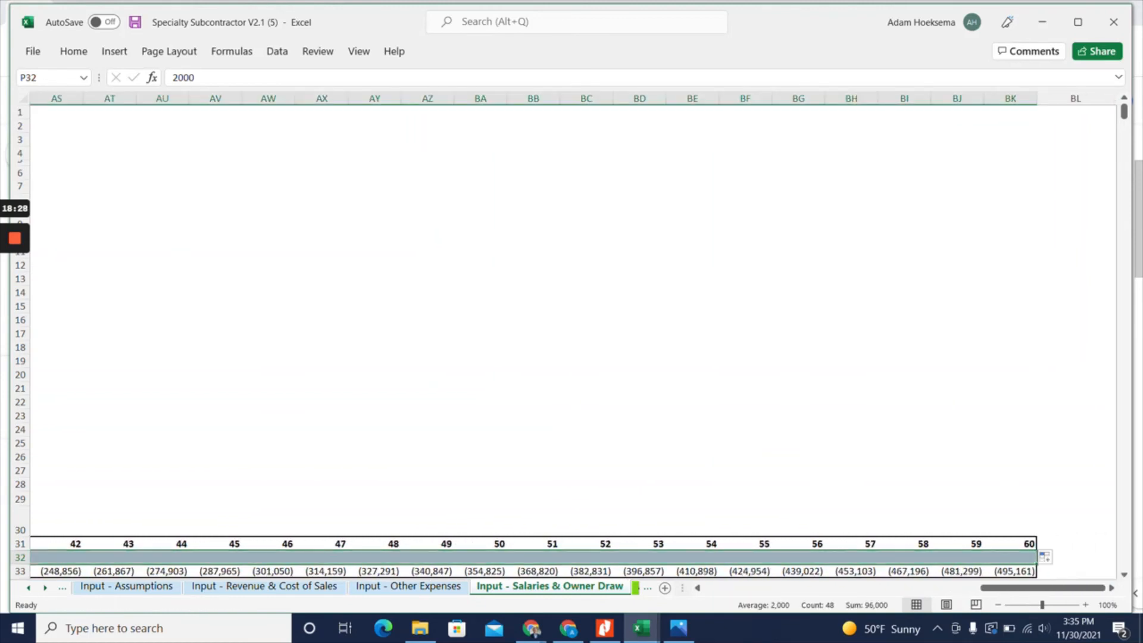
# Check the five-year profit and loss summary on the At a Glance sheet
pyautogui.press('Left')
pyautogui.press('Left')
pyautogui.press('Left')
pyautogui.press('Left')
pyautogui.press('Left')
pyautogui.press('Left')
pyautogui.press('Left')
pyautogui.press('Left')
pyautogui.press('Left')
pyautogui.press('Left')
pyautogui.press('Left')
pyautogui.press('Left')
pyautogui.press('Left')
pyautogui.press('Left')
pyautogui.press('Left')
pyautogui.press('Left')
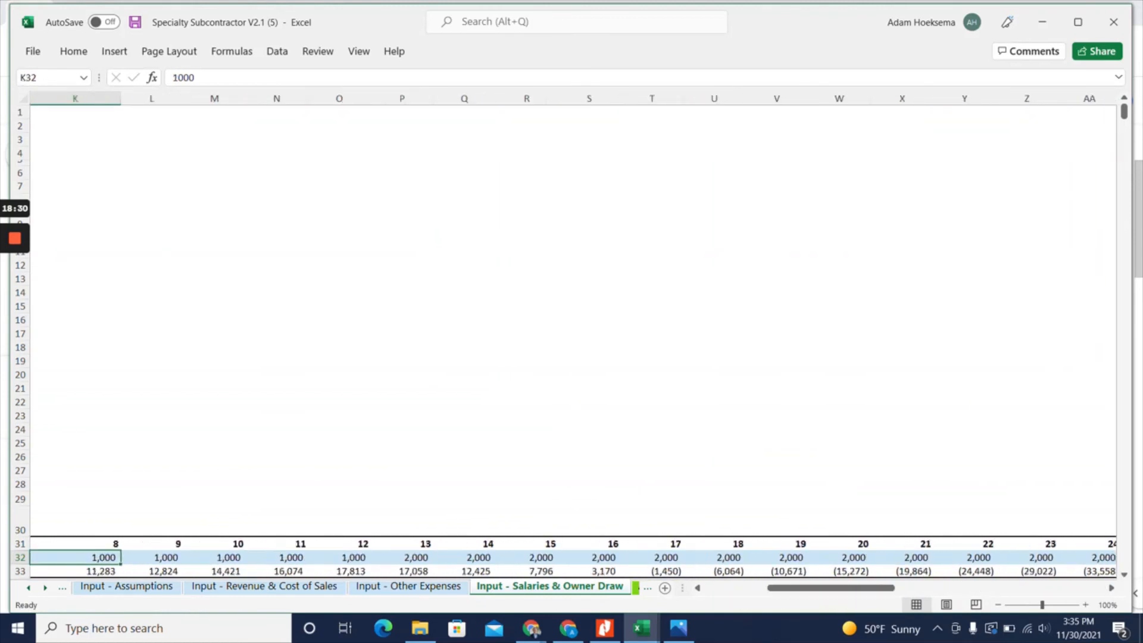
pyautogui.click(635, 588)
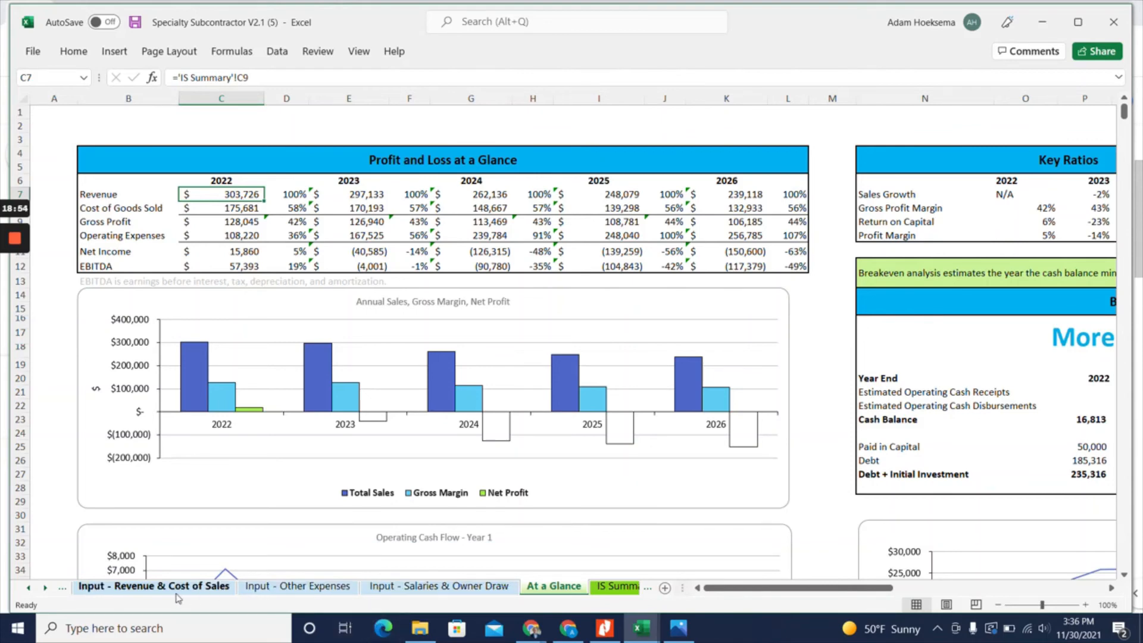
# Examine the repeat customer churn rate, total repeat customer base and monthly new contacts on the Revenue & Cost of Sales sheet
pyautogui.click(98, 586)
pyautogui.scroll(5, 563, 343)
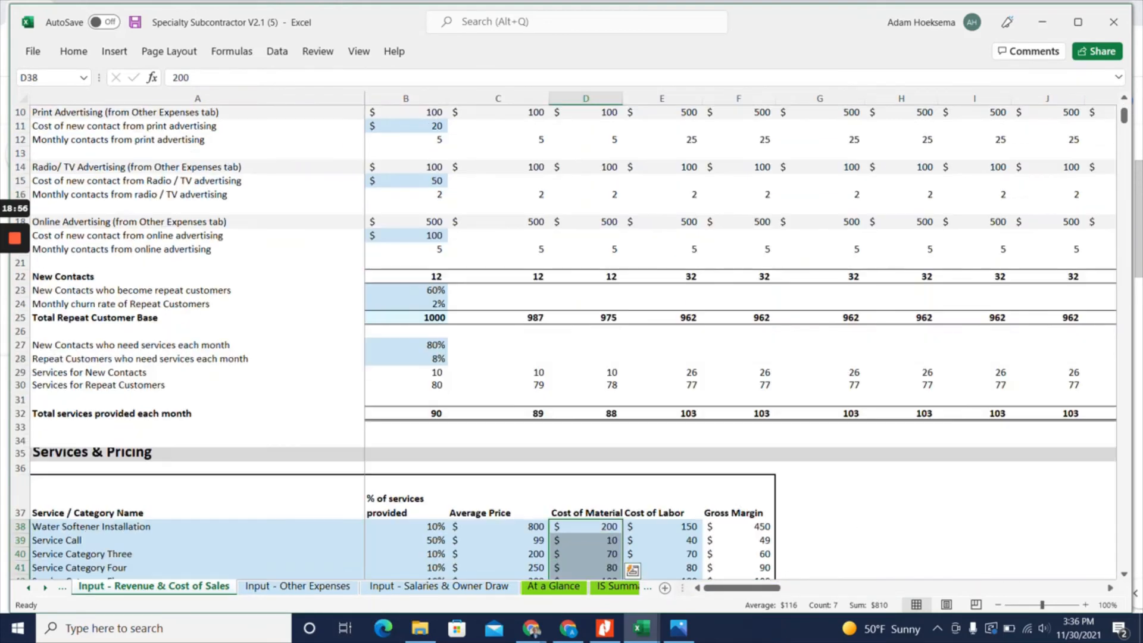
pyautogui.scroll(2, 563, 343)
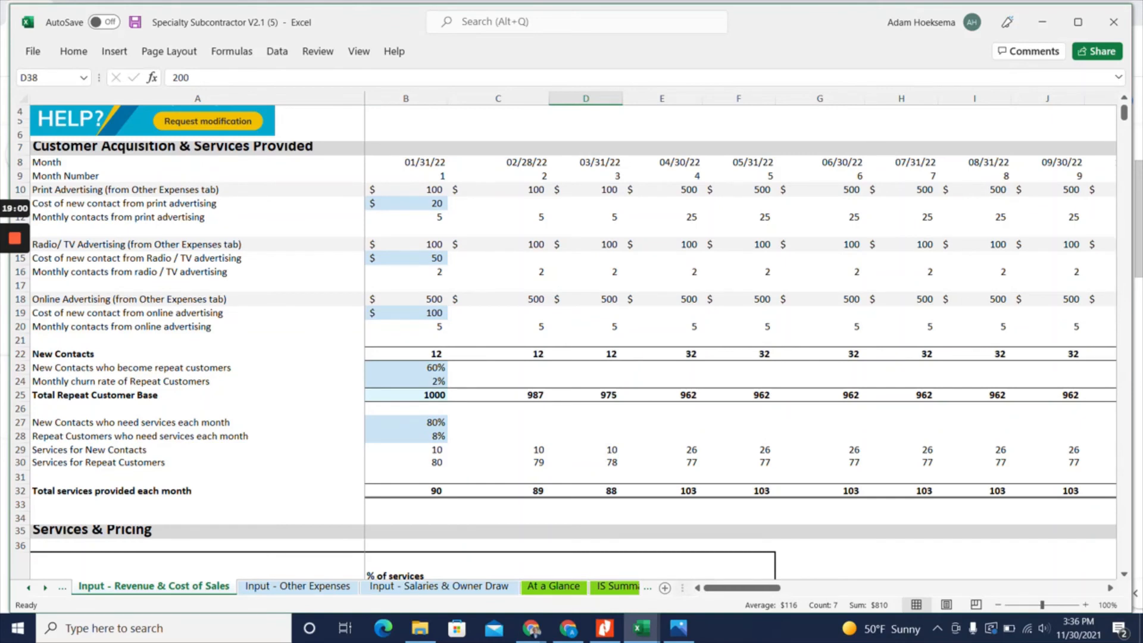
pyautogui.click(197, 381)
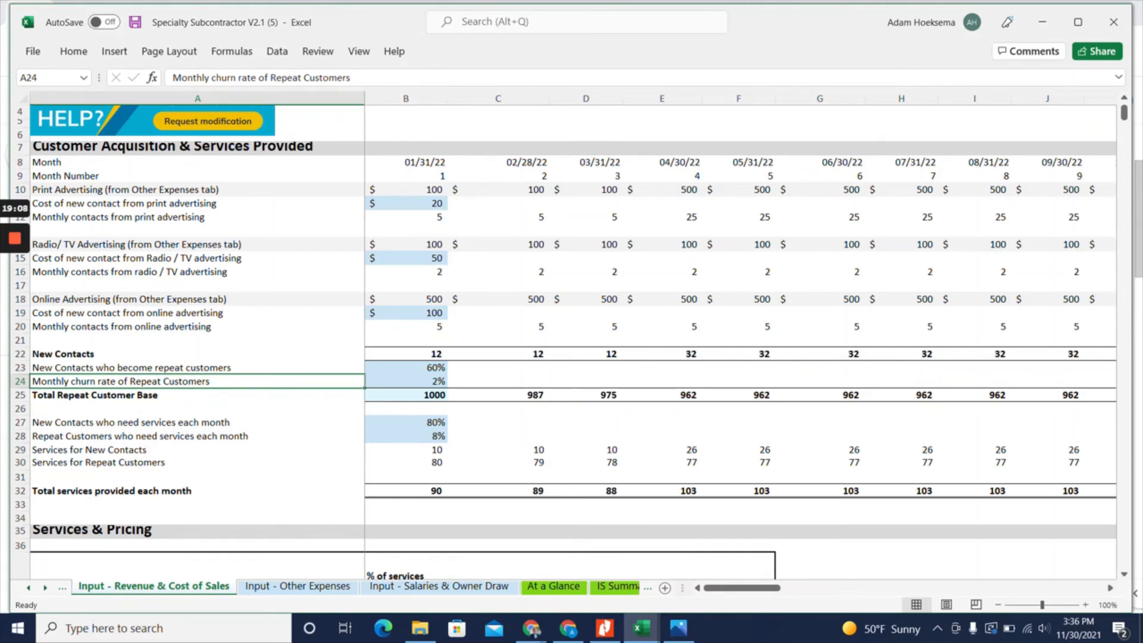
pyautogui.click(406, 382)
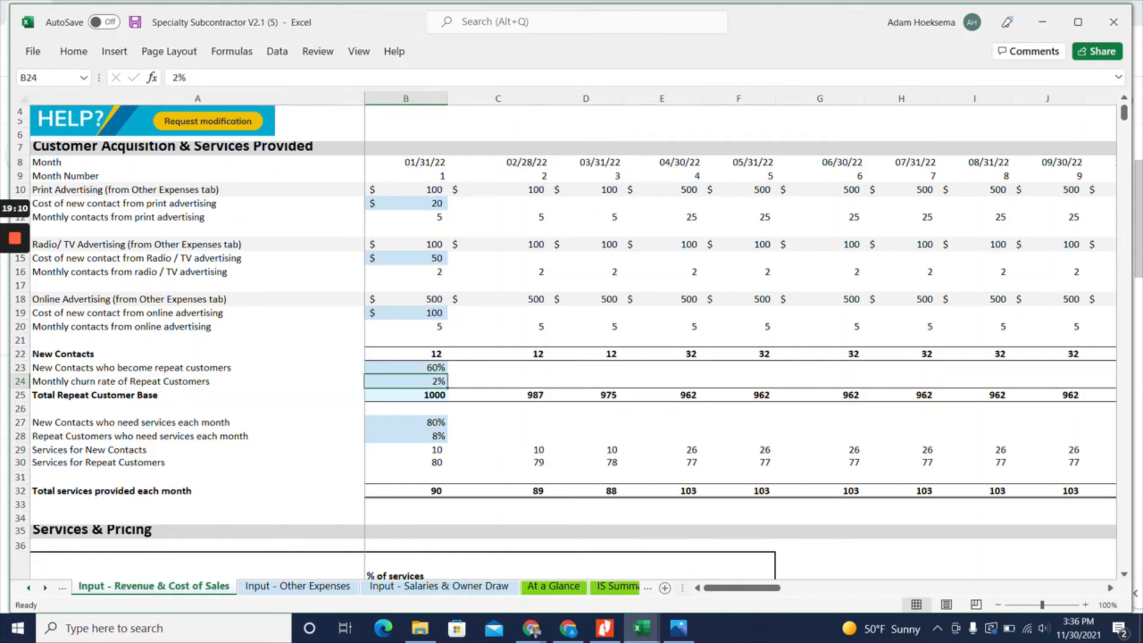
pyautogui.click(198, 382)
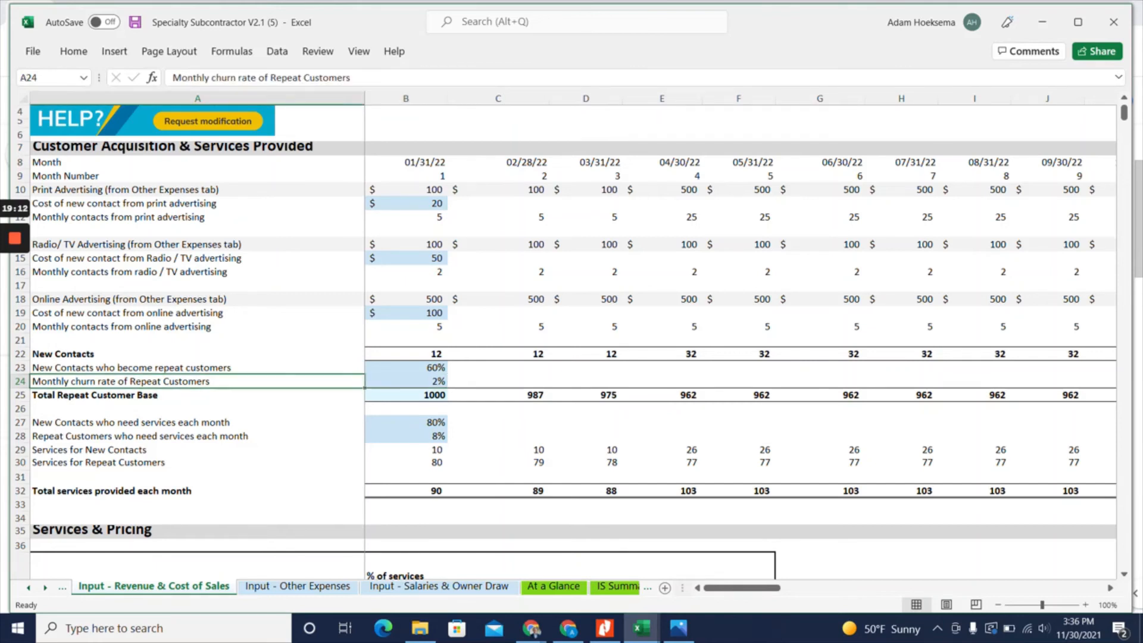
pyautogui.click(406, 382)
pyautogui.click(406, 395)
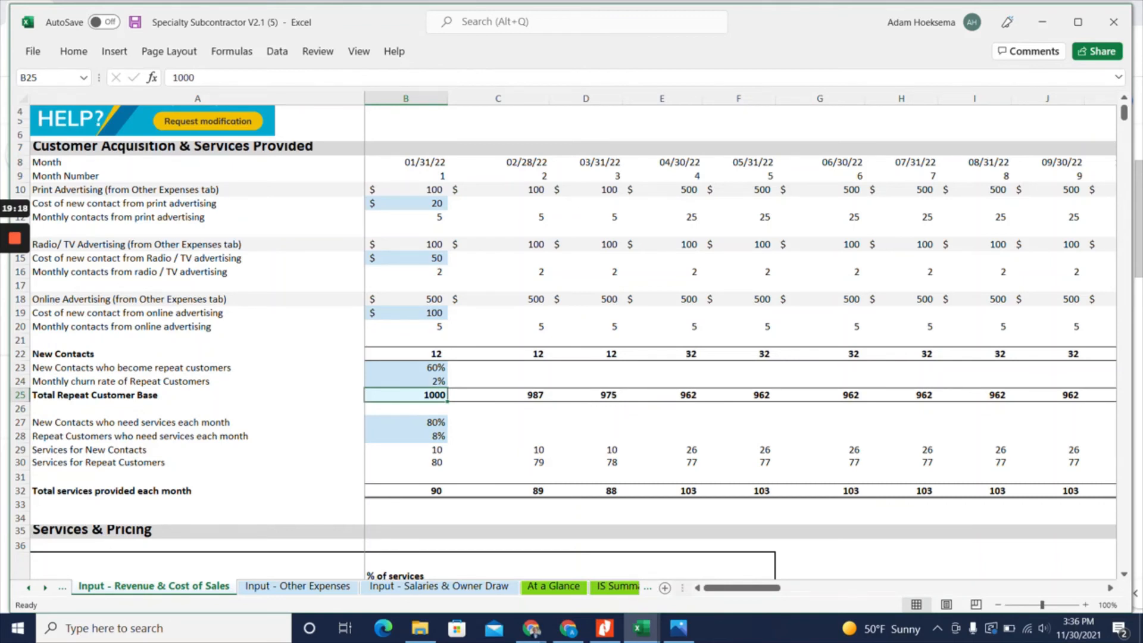
pyautogui.click(405, 354)
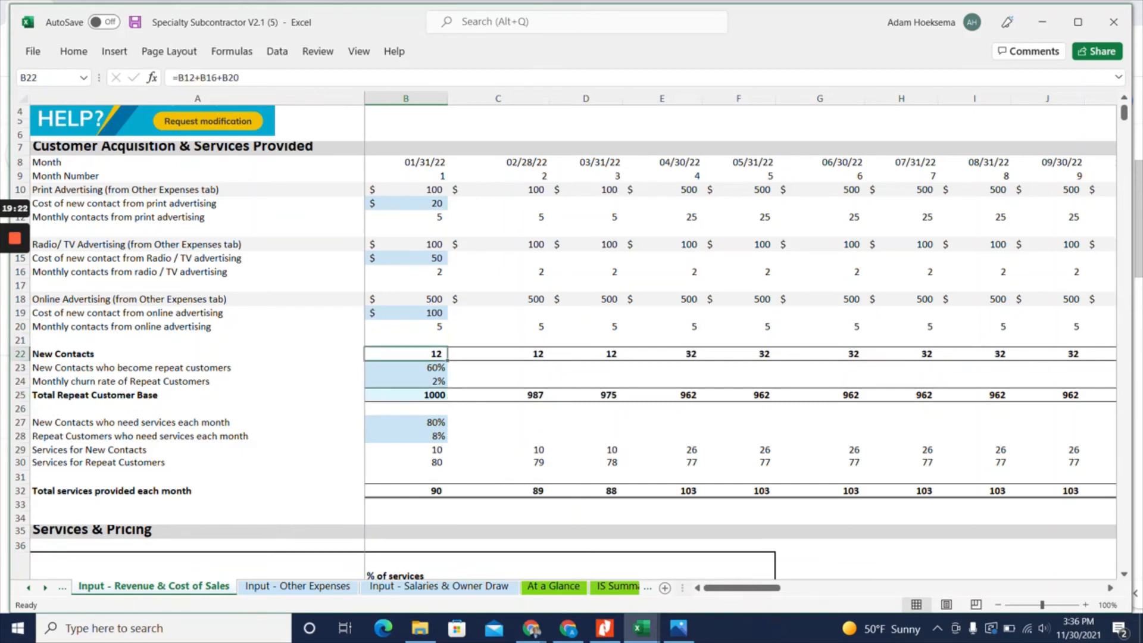
pyautogui.click(498, 354)
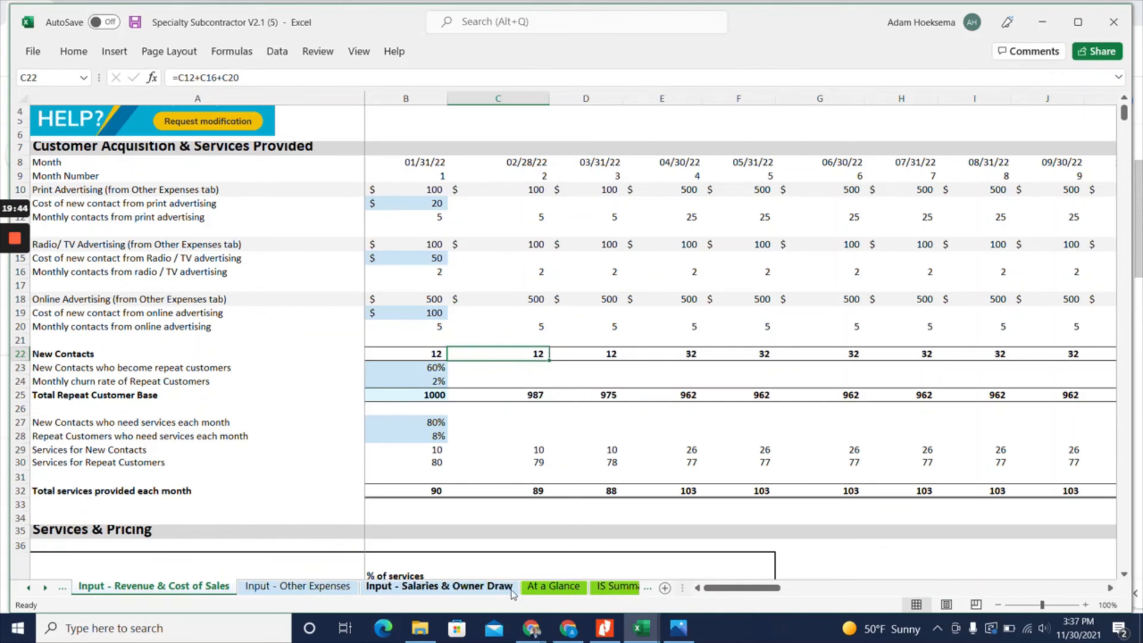
# On the Other Expenses sheet, set the monthly Print Advertising expense to 500 for Year 2 and Year 3
pyautogui.click(298, 586)
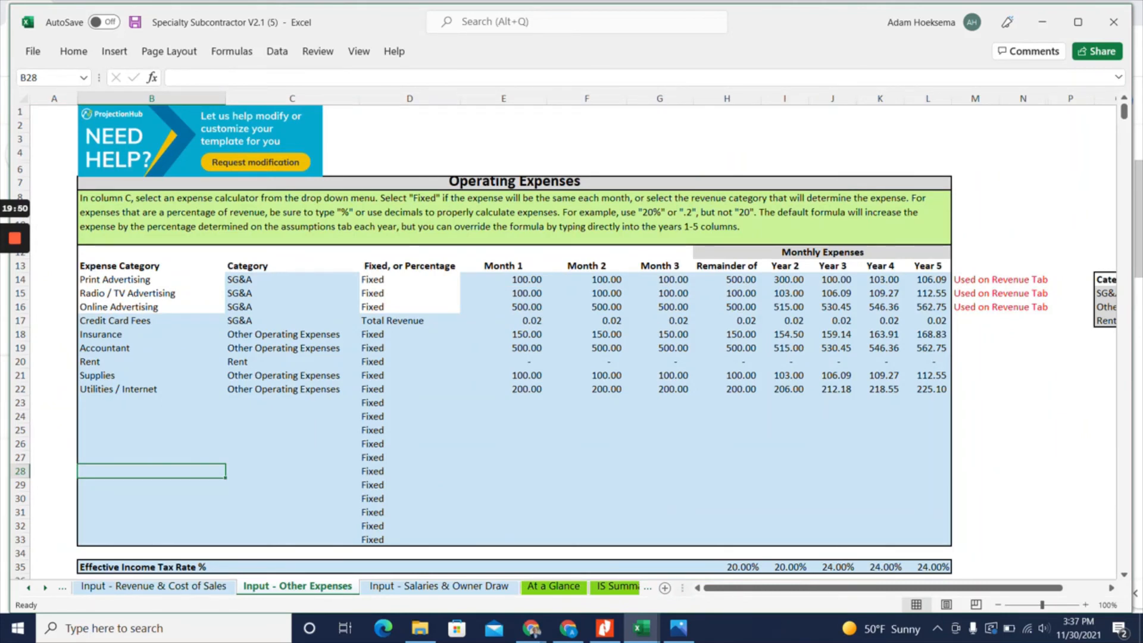
pyautogui.click(785, 280)
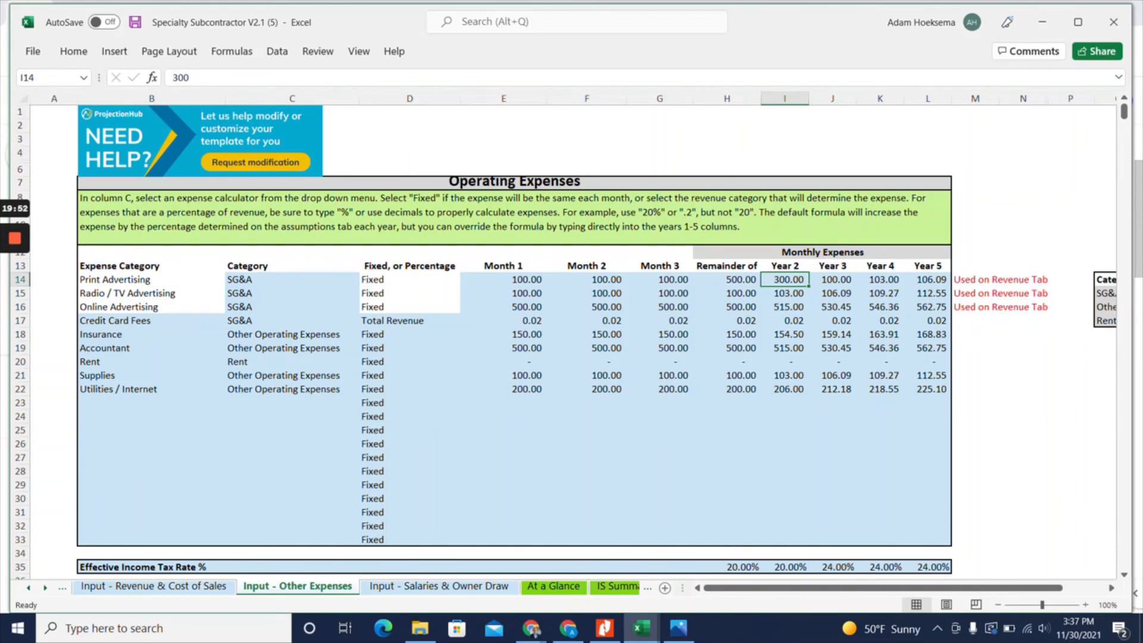
pyautogui.write('500')
pyautogui.press('Return')
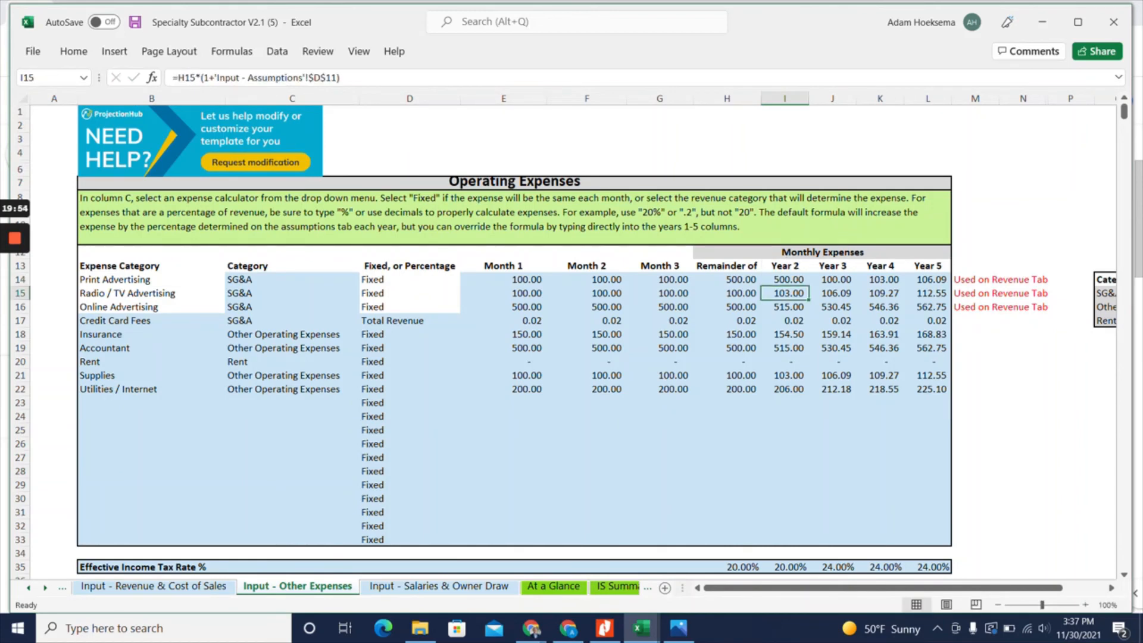
pyautogui.press('Right')
pyautogui.press('Up')
pyautogui.write('500')
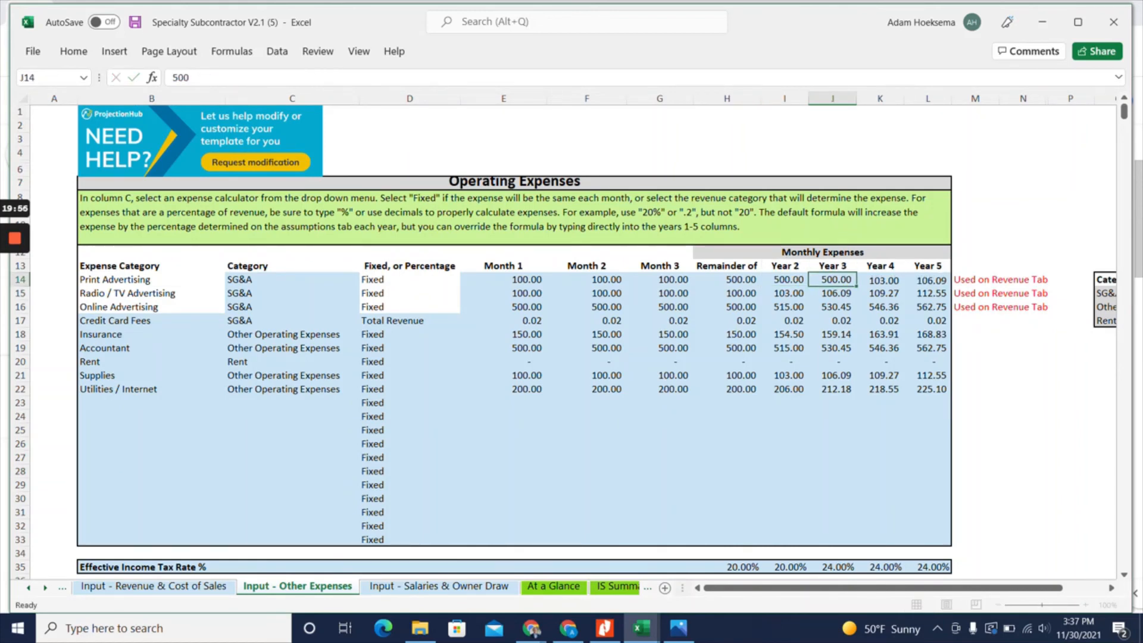
pyautogui.press('Return')
pyautogui.press('Right')
pyautogui.press('Up')
# Set the monthly Radio / TV Advertising expense for the remainder of Year 1 to 250
pyautogui.press('Down')
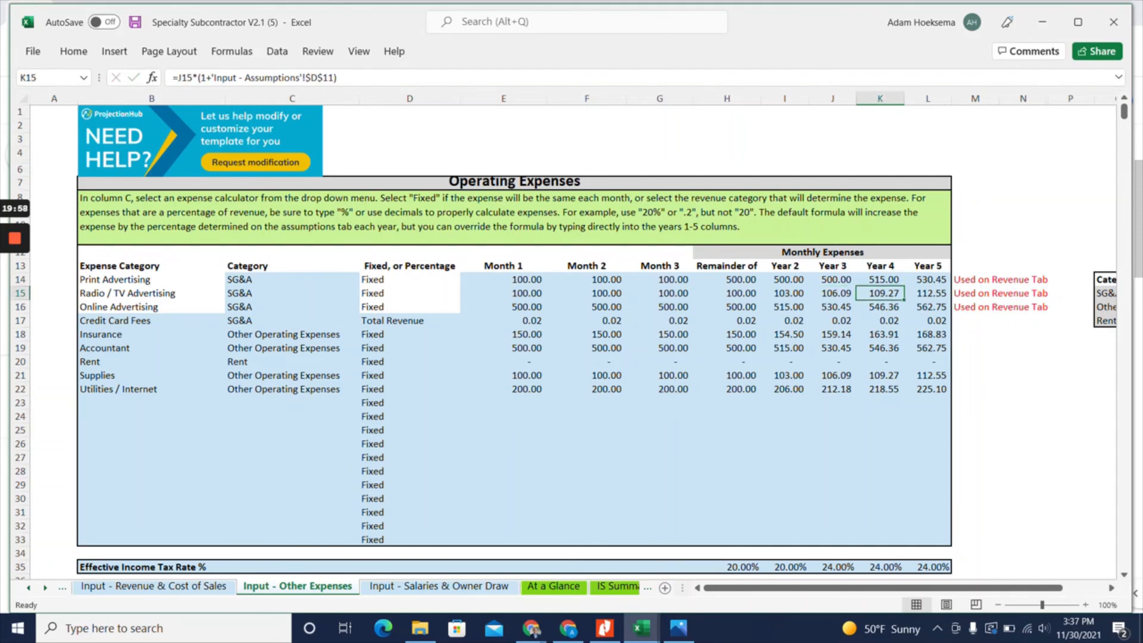
pyautogui.press('Left')
pyautogui.press('Left')
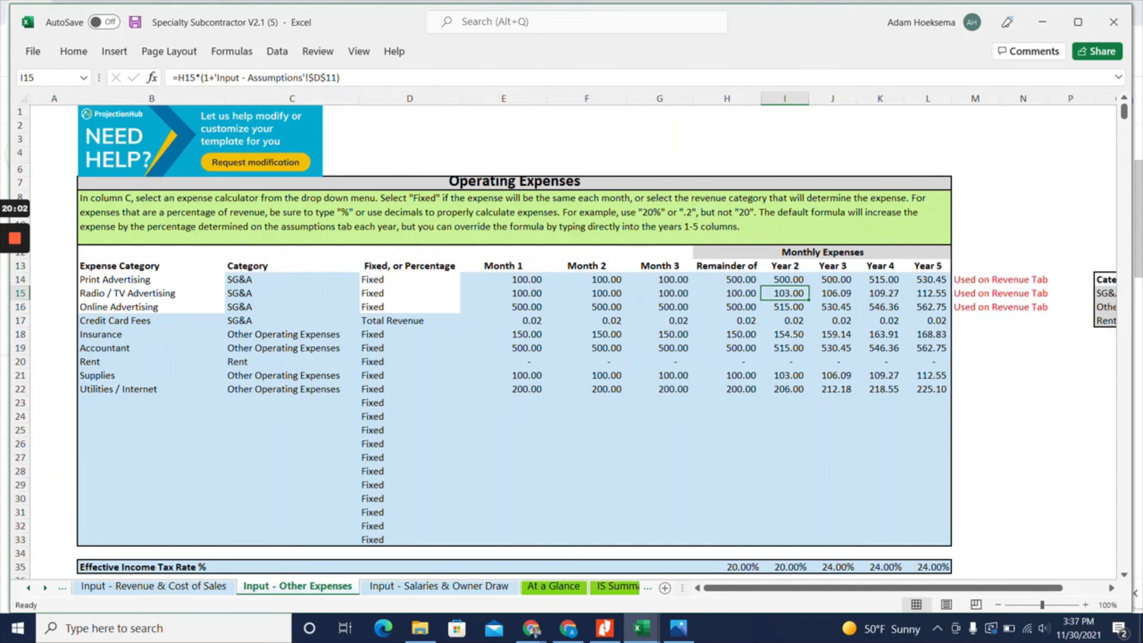
pyautogui.press('Left')
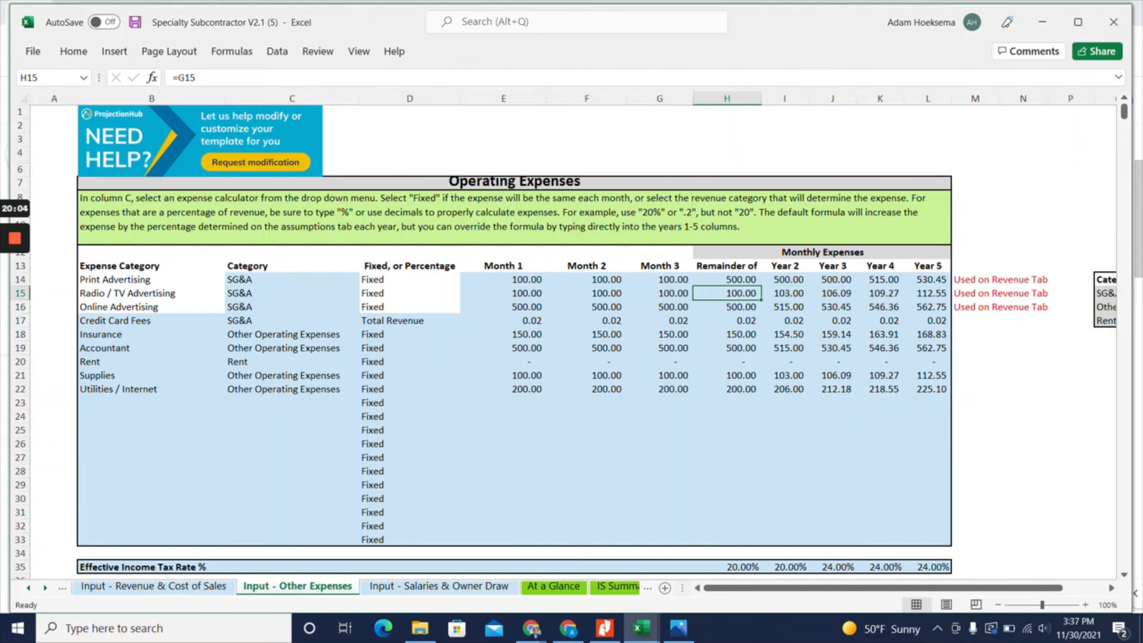
pyautogui.write('250')
pyautogui.press('Return')
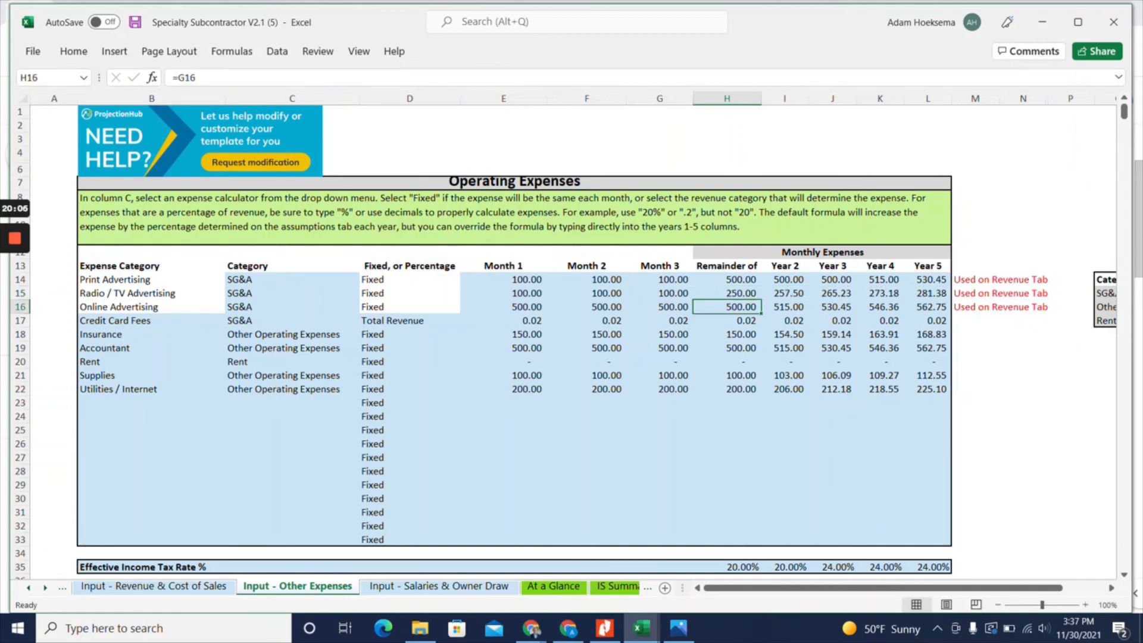
# Set the monthly Online Advertising expense for the remainder of Year 1 to 750
pyautogui.press('Up')
pyautogui.press('Right')
pyautogui.press('Down')
pyautogui.press('Left')
pyautogui.write('750')
pyautogui.press('Return')
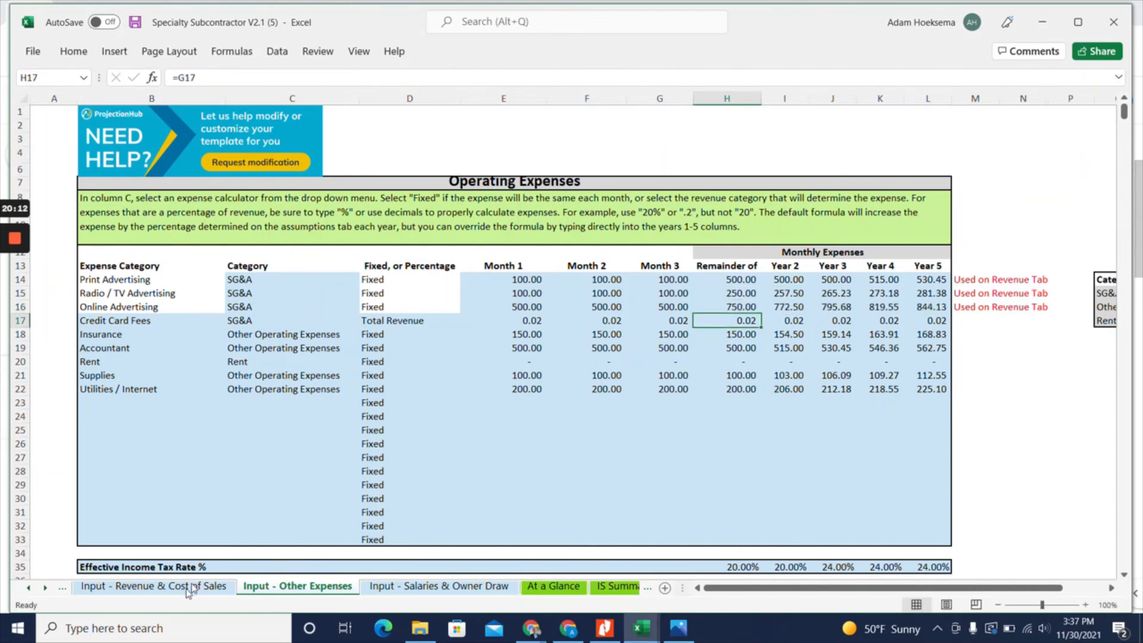
# Review the projected revenue from 2022 through 2026 on the At a Glance sheet
pyautogui.click(553, 586)
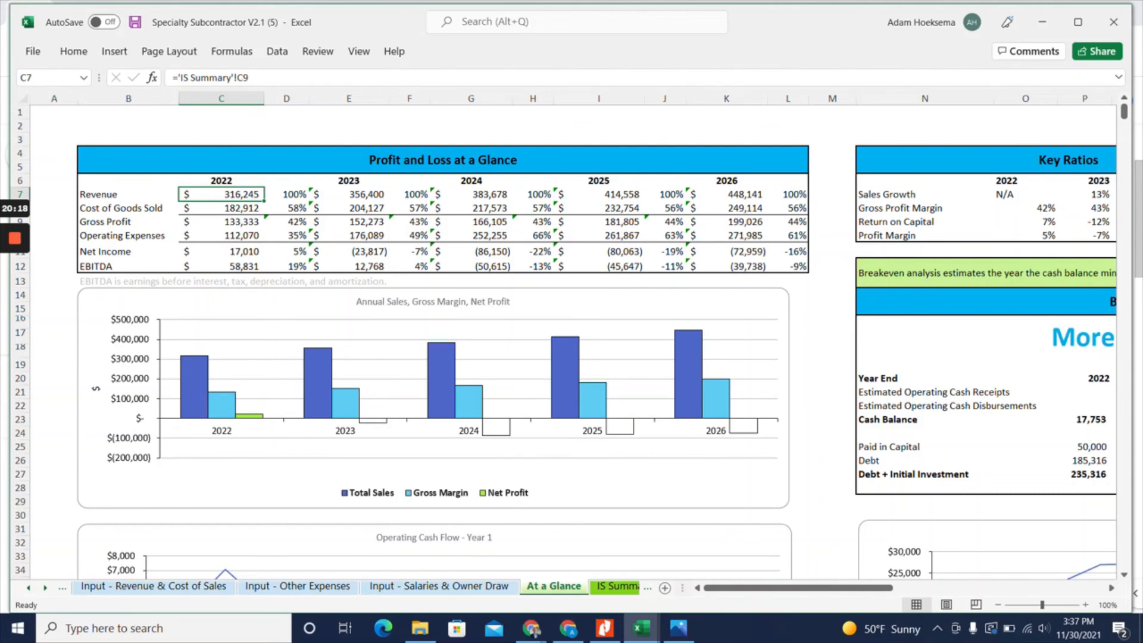
pyautogui.moveTo(726, 195); pyautogui.dragTo(222, 194)
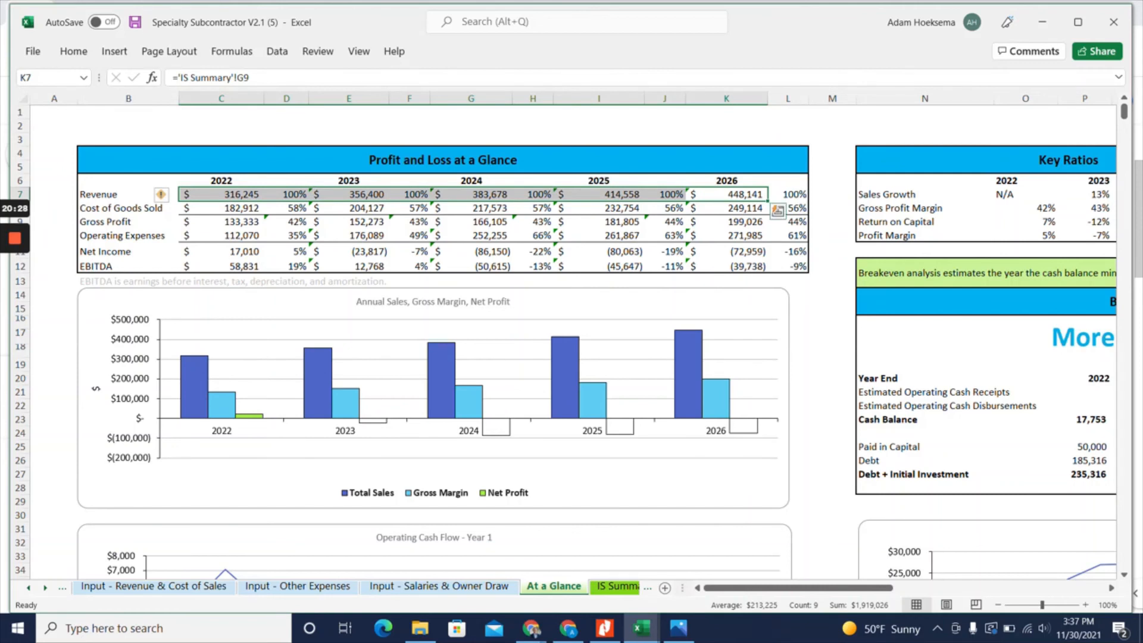
# On the Salaries & Owner Draw sheet, set the starting months to 13 for the Receptionist, 37 for Plumber 1 and 49 for Plumber 2
pyautogui.click(402, 591)
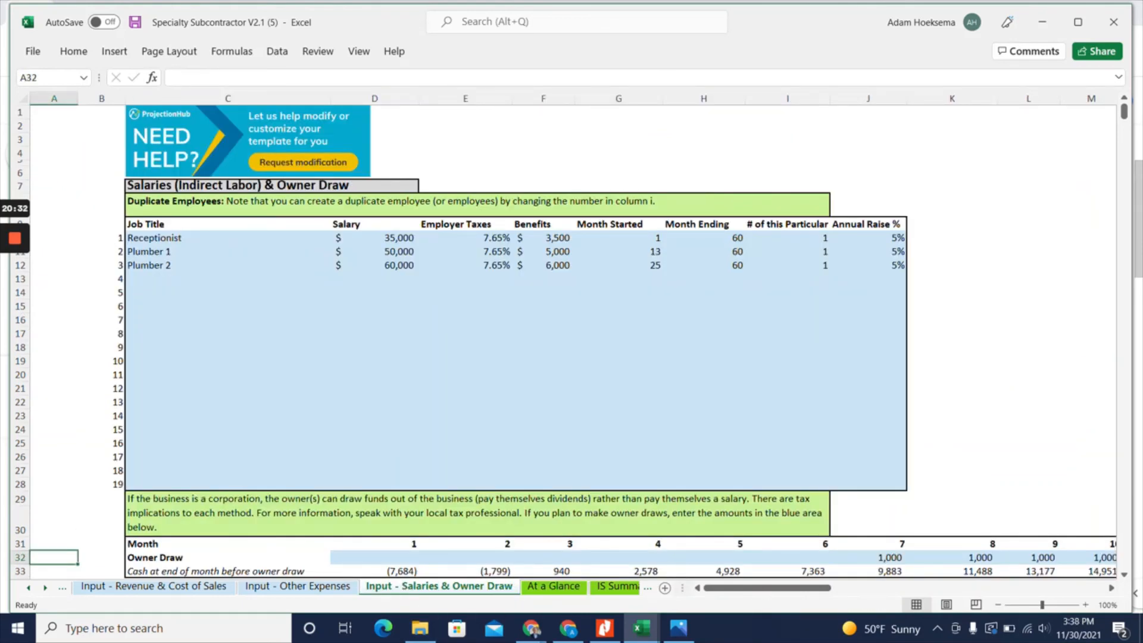
pyautogui.click(618, 251)
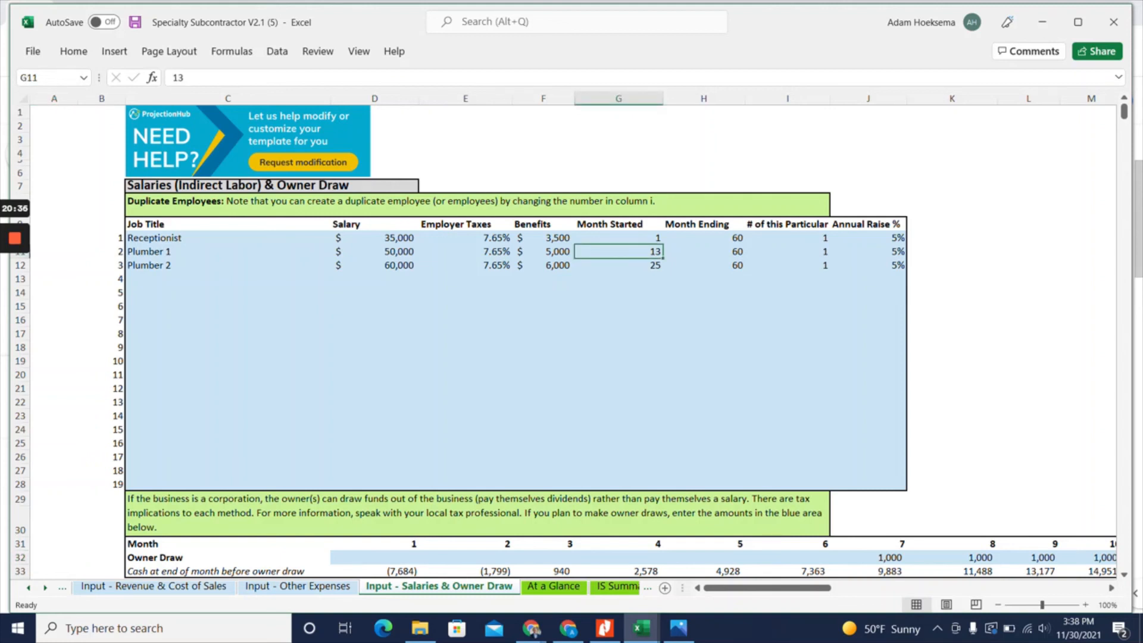
pyautogui.click(618, 238)
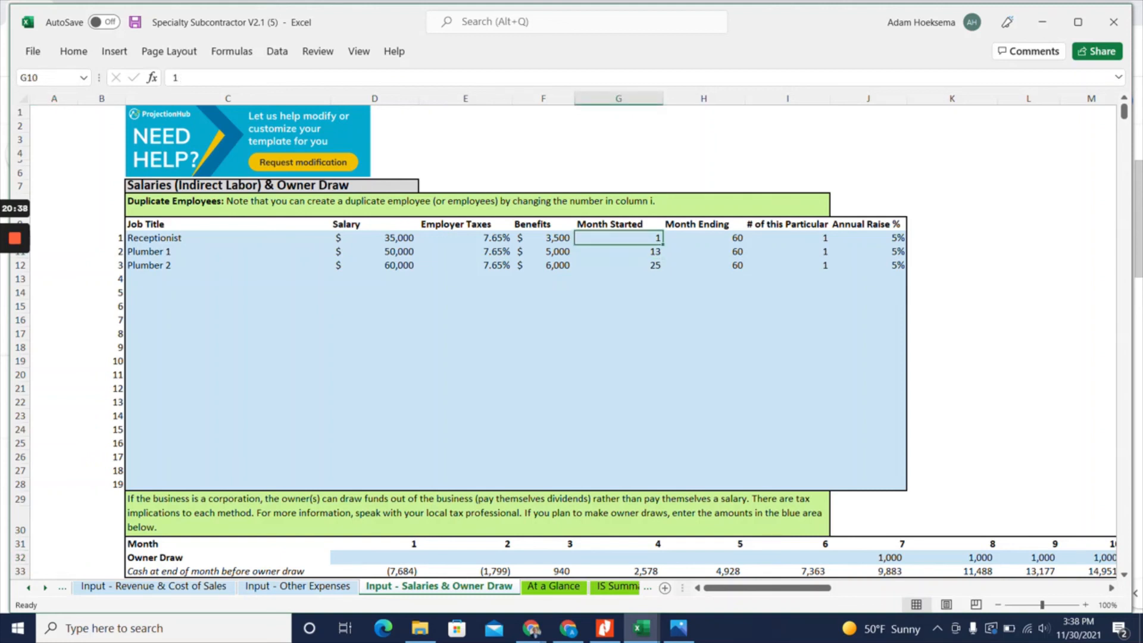
pyautogui.write('13')
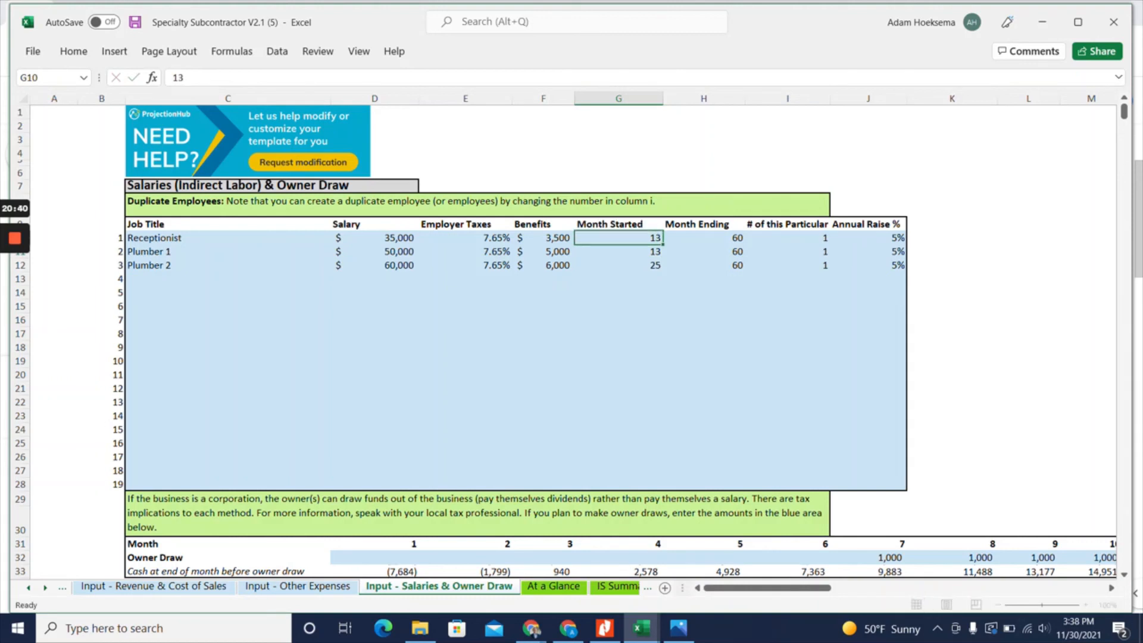
pyautogui.press('Return')
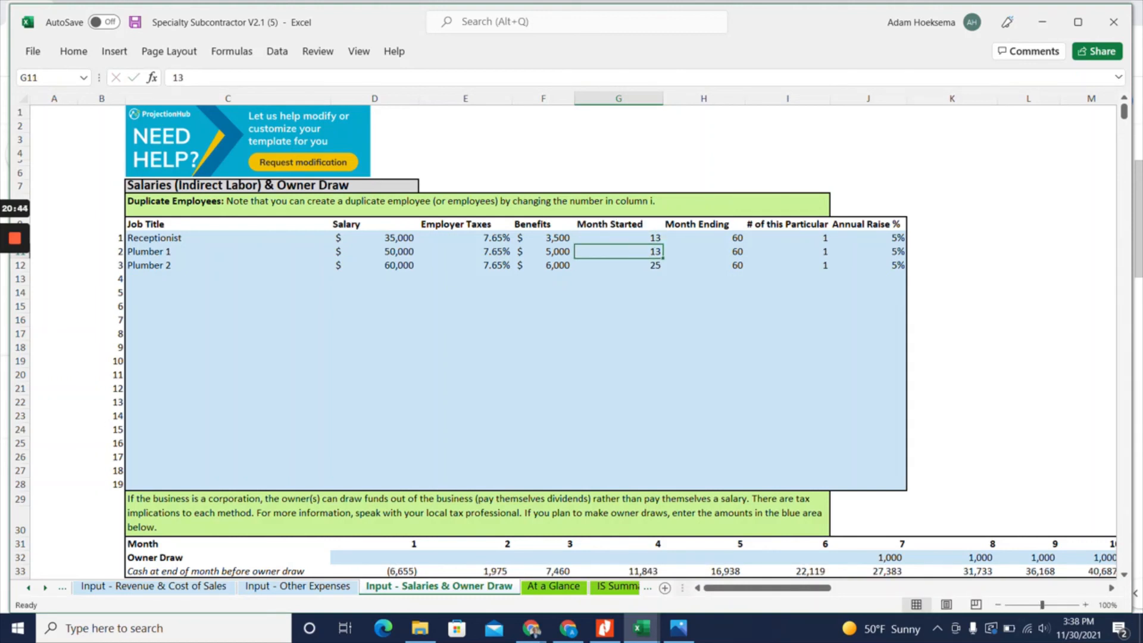
pyautogui.write('37')
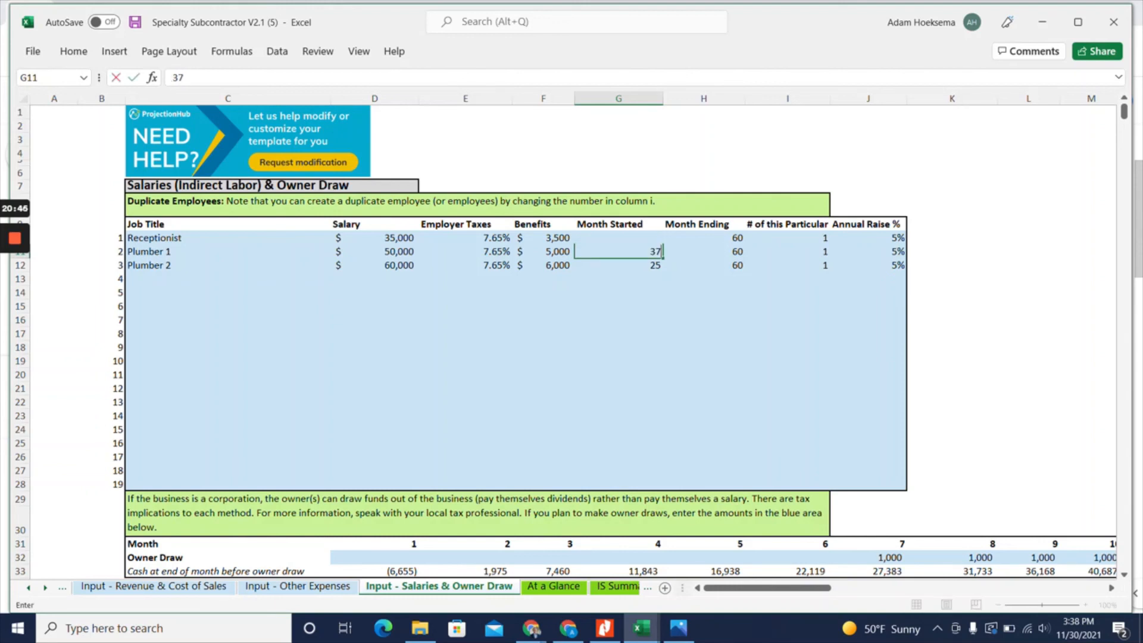
pyautogui.press('Return')
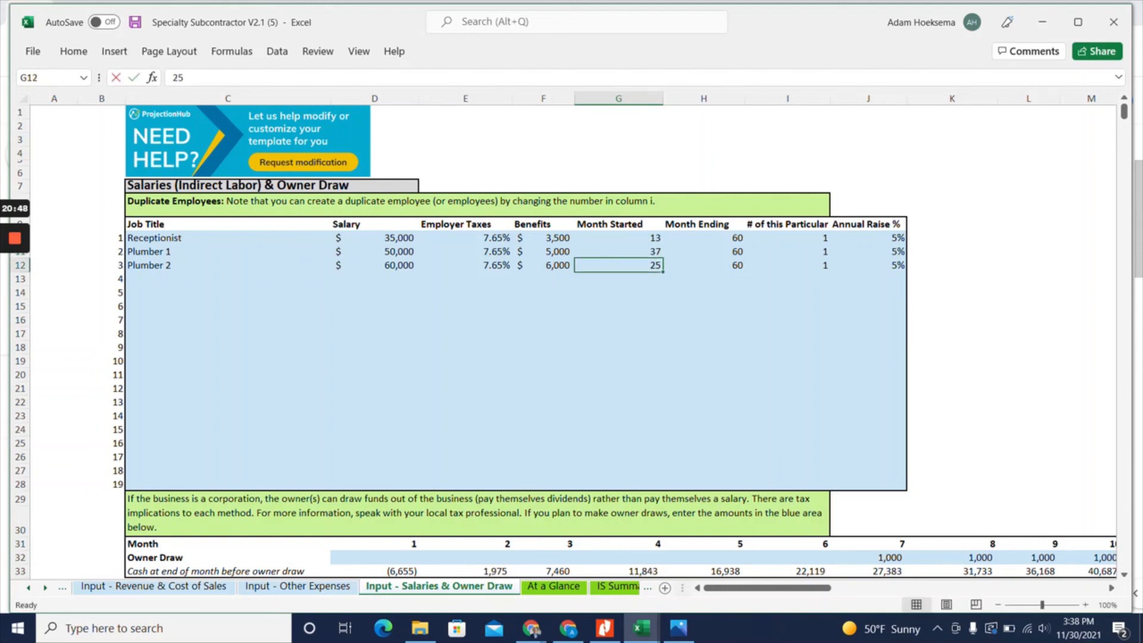
pyautogui.write('49')
pyautogui.press('Return')
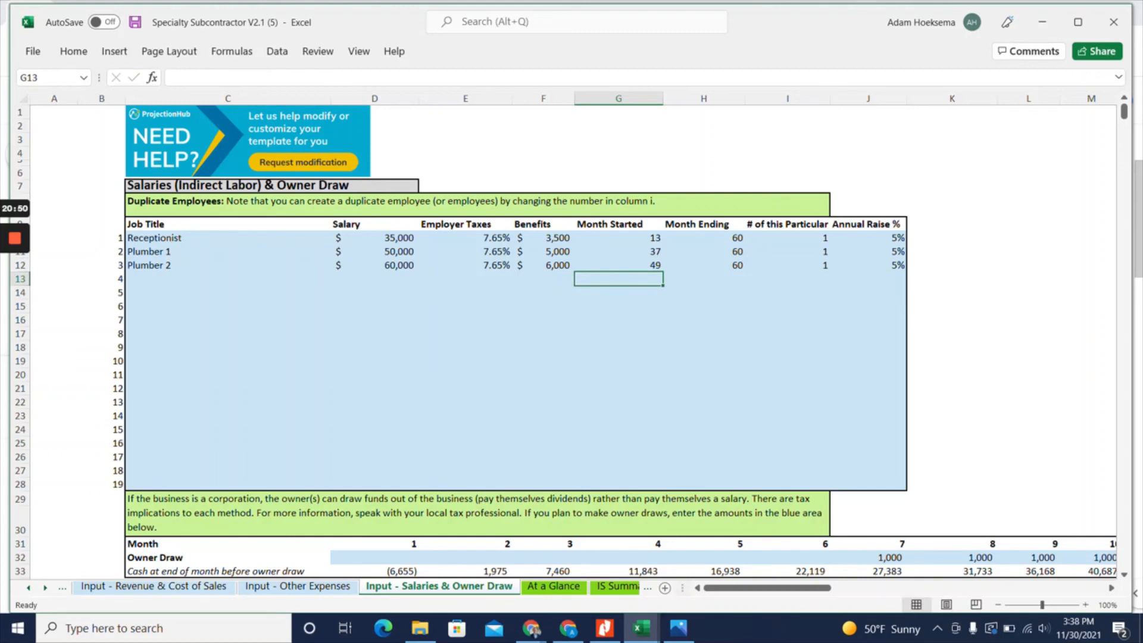
# Check the yearly EBITDA from 2022 to 2025 and the 2025 net income on the At a Glance sheet
pyautogui.click(553, 585)
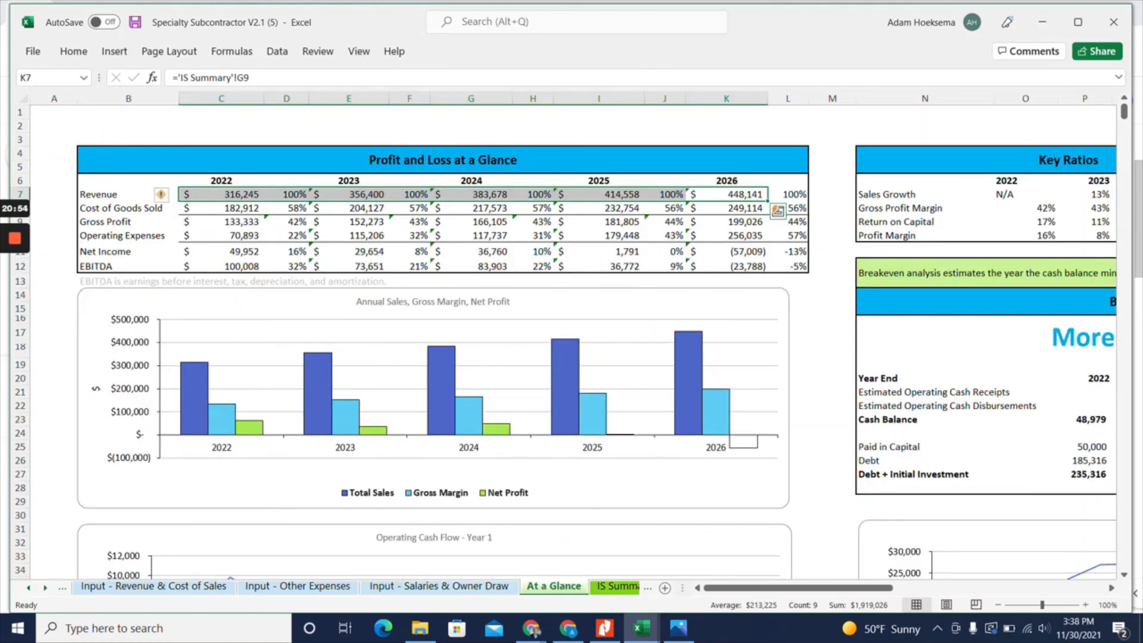
pyautogui.click(222, 267)
pyautogui.click(348, 266)
pyautogui.click(471, 266)
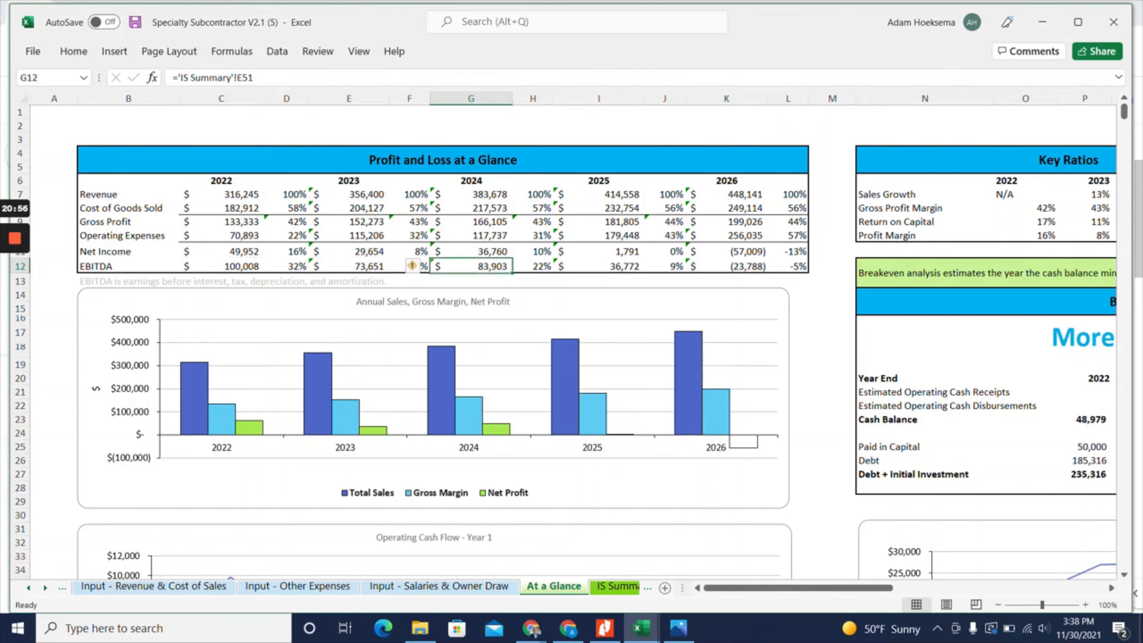
pyautogui.click(598, 266)
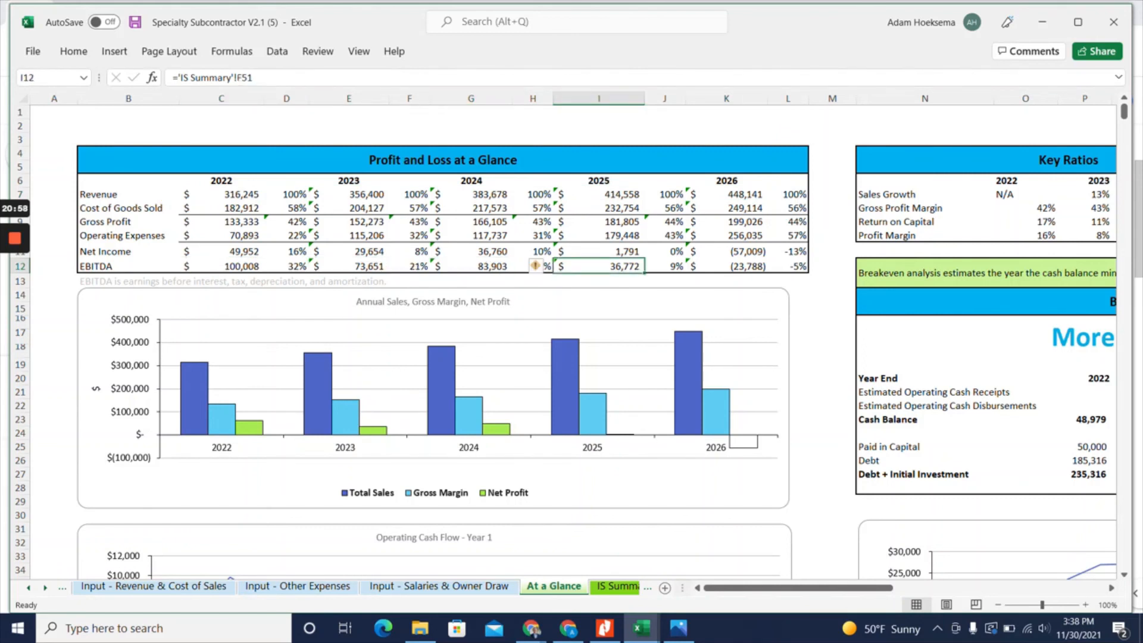
pyautogui.click(598, 251)
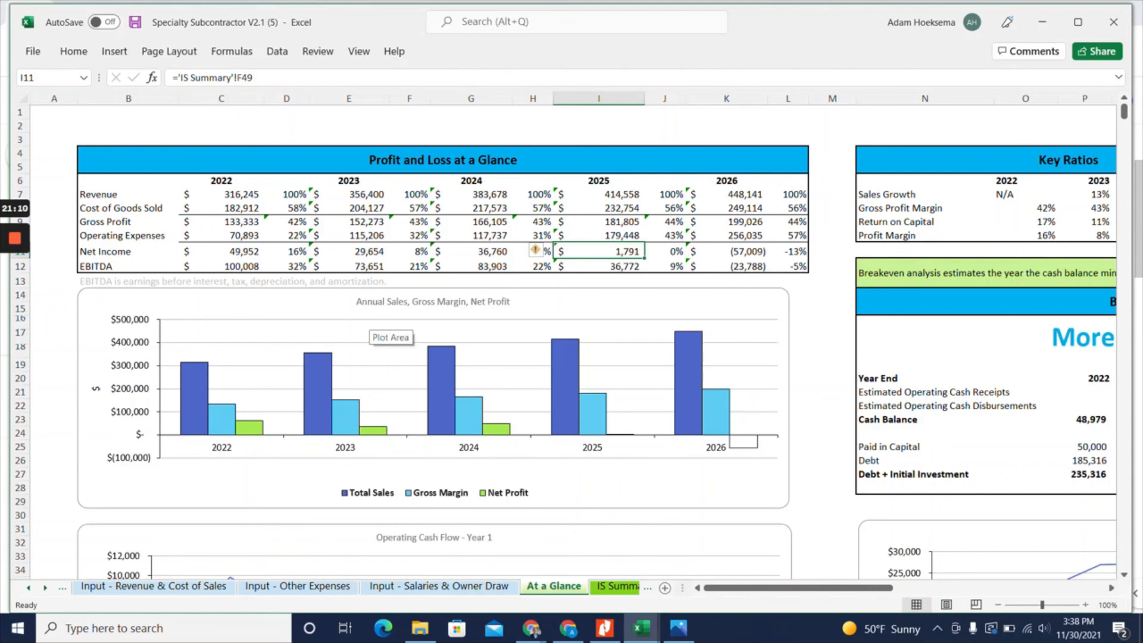
pyautogui.moveTo(569, 408)
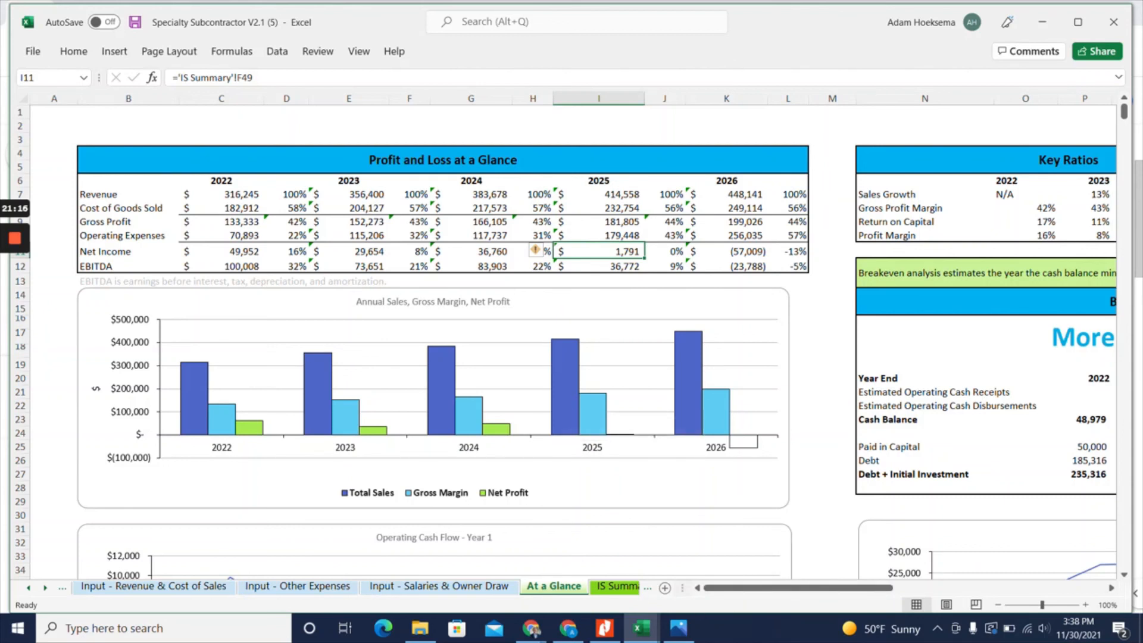
# Review the five-year income statement, cash flow and balance sheet summaries on the IS, CF and BS Summary sheets
pyautogui.click(603, 588)
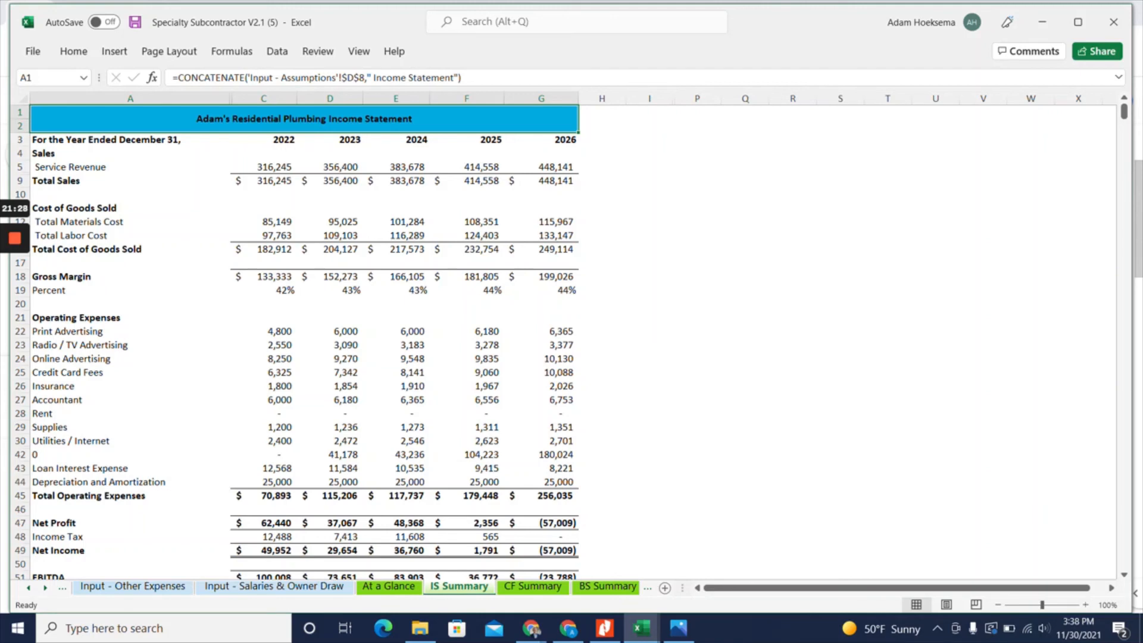
pyautogui.scroll(-3, 417, 357)
pyautogui.scroll(3, 417, 357)
pyautogui.click(523, 591)
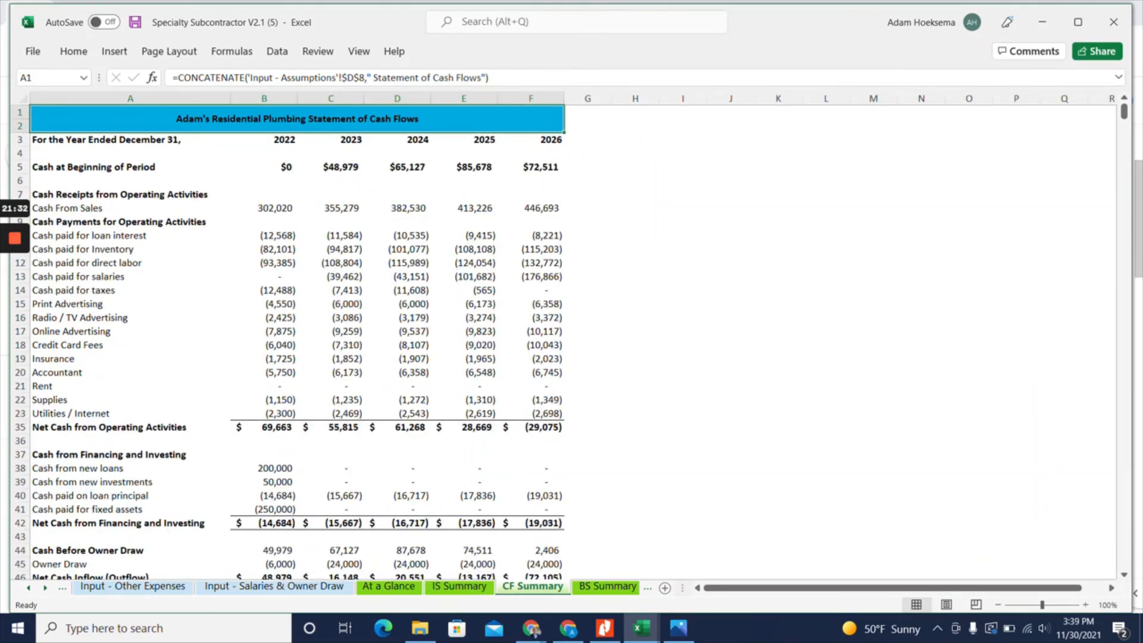
pyautogui.click(608, 586)
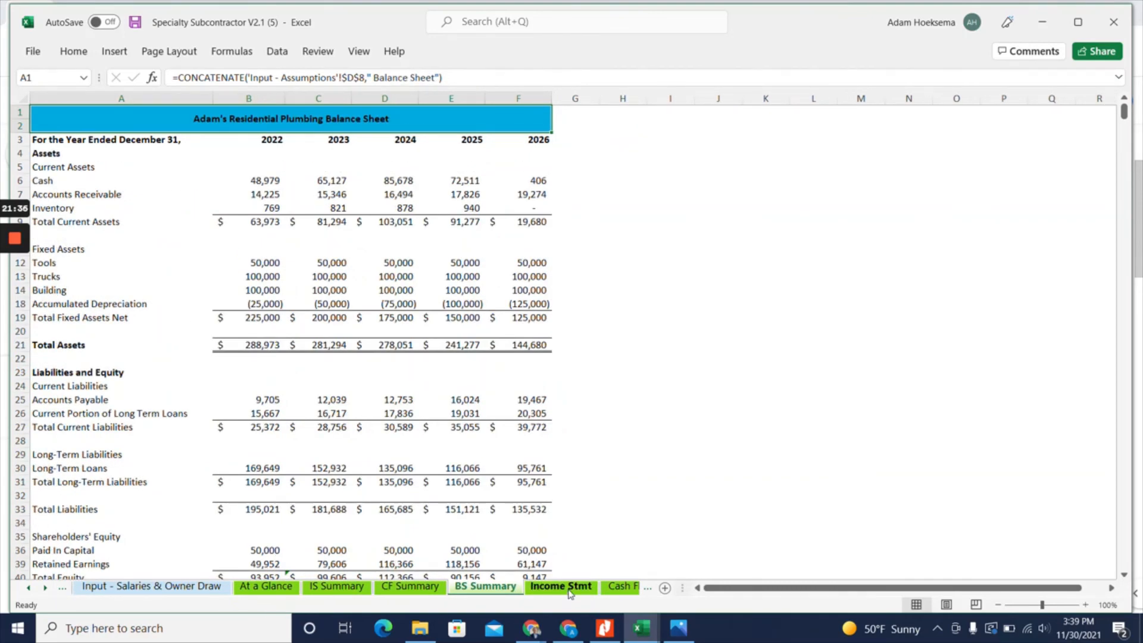
# Review the monthly income statement, including service revenue for months 4 and 5, plus the monthly cash flow statement and balance sheet
pyautogui.click(543, 590)
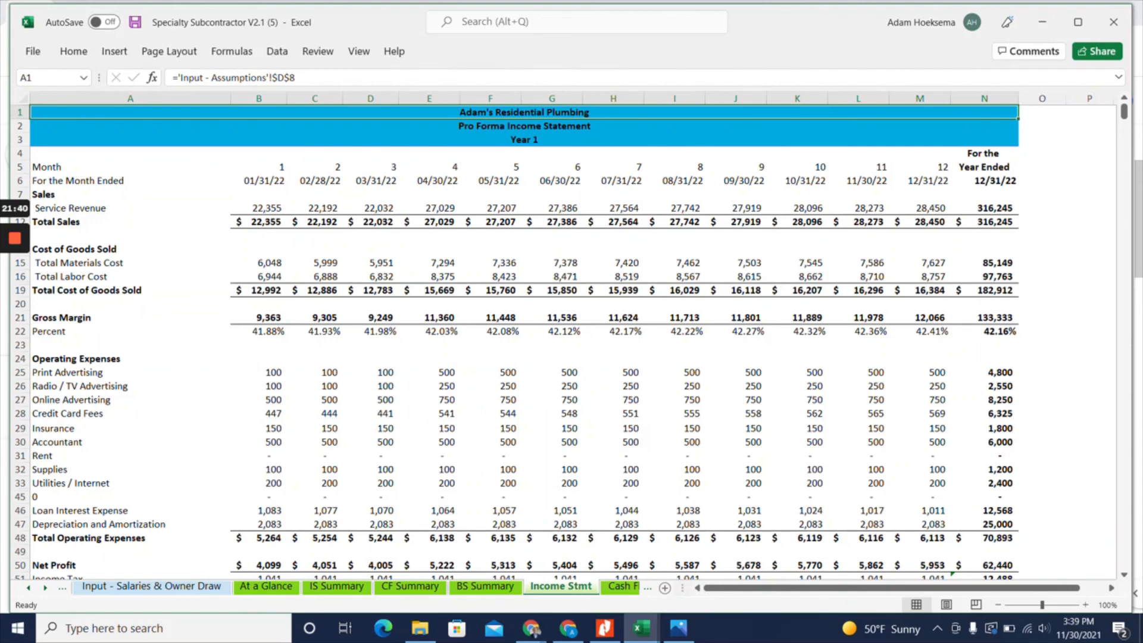
pyautogui.click(430, 209)
pyautogui.click(490, 208)
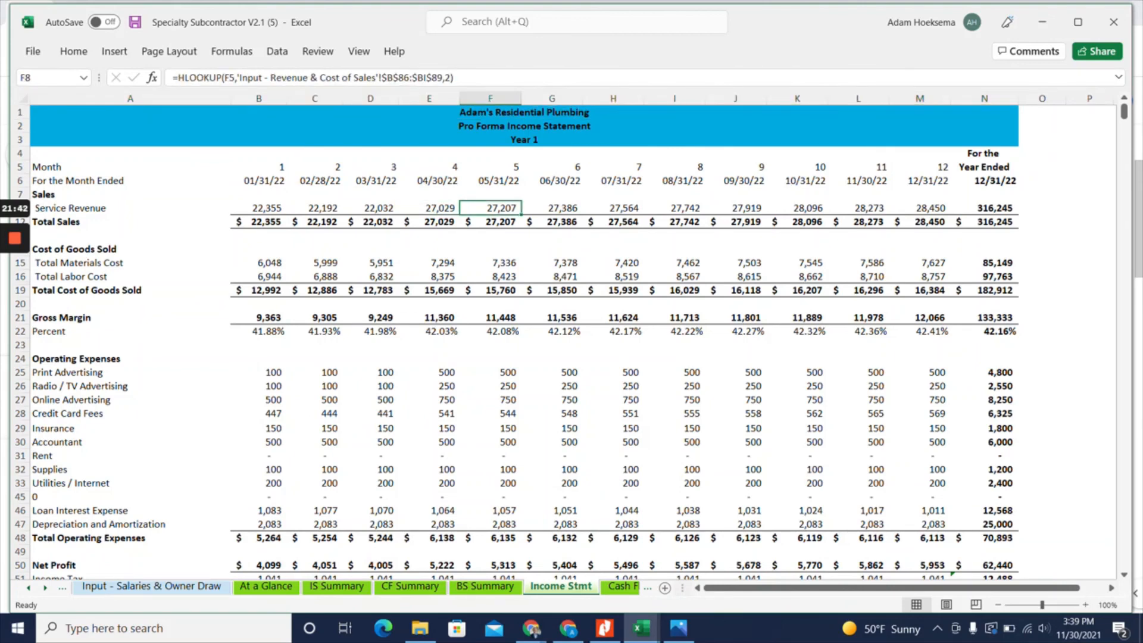
pyautogui.click(622, 586)
pyautogui.click(565, 587)
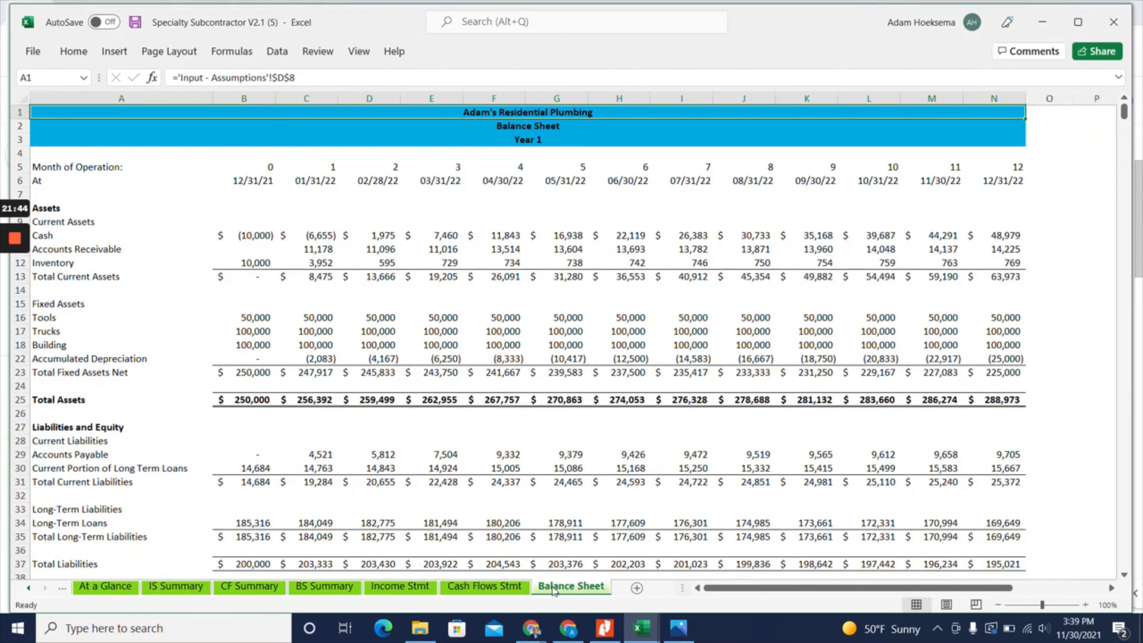
# Return to the Revenue & Cost of Sales sheet and open the linked page for requesting a template modification
pyautogui.click(29, 587)
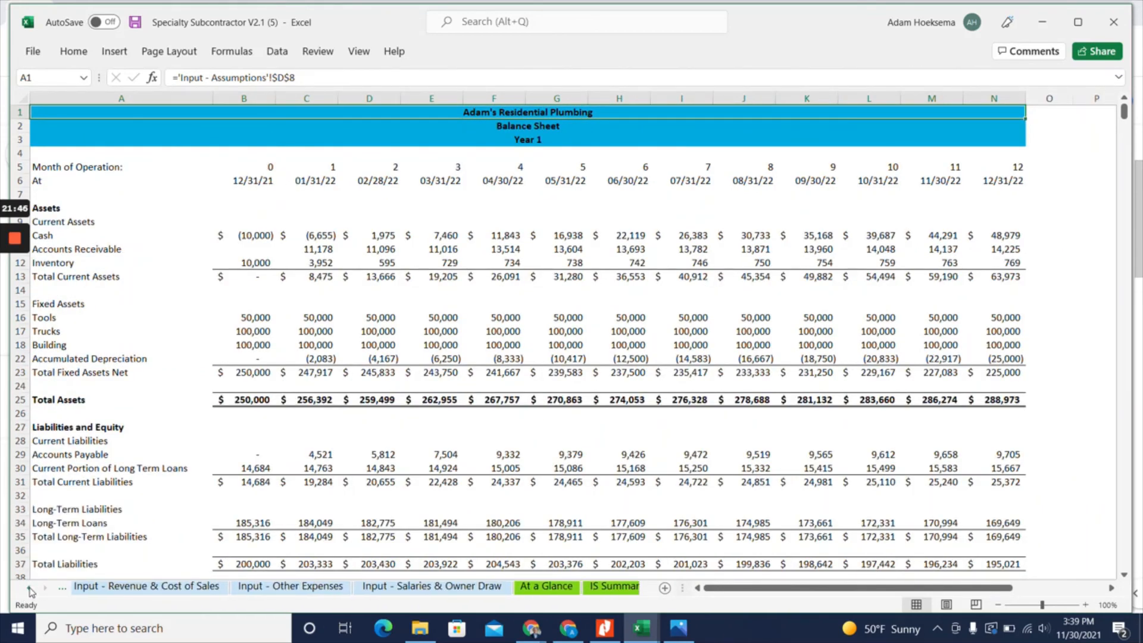
pyautogui.click(28, 588)
pyautogui.click(256, 587)
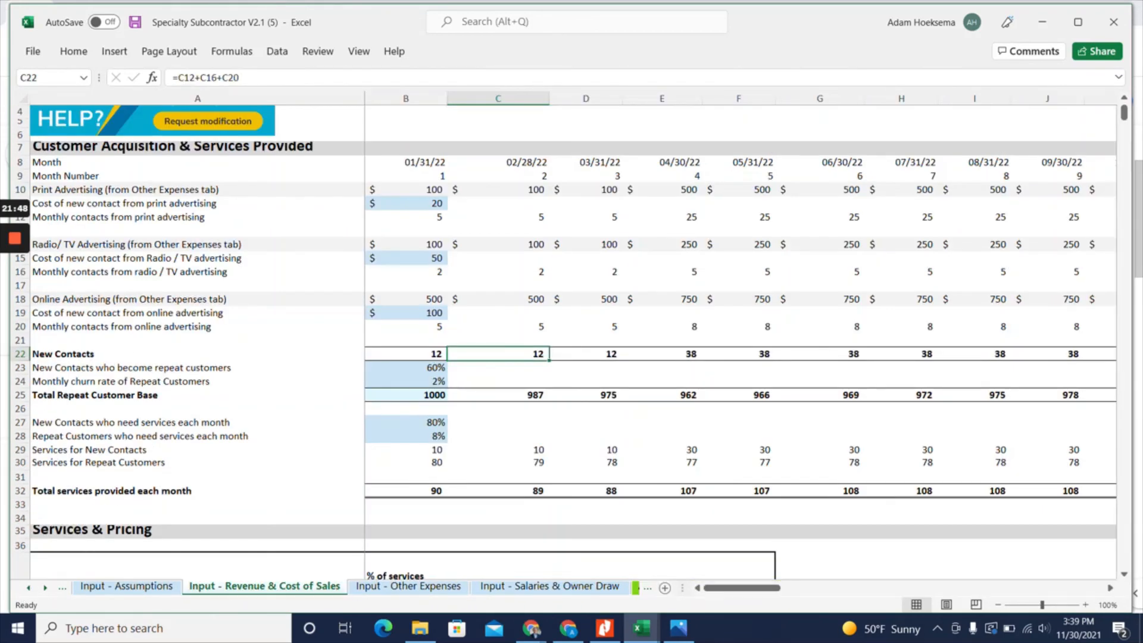
pyautogui.scroll(1, 178, 152)
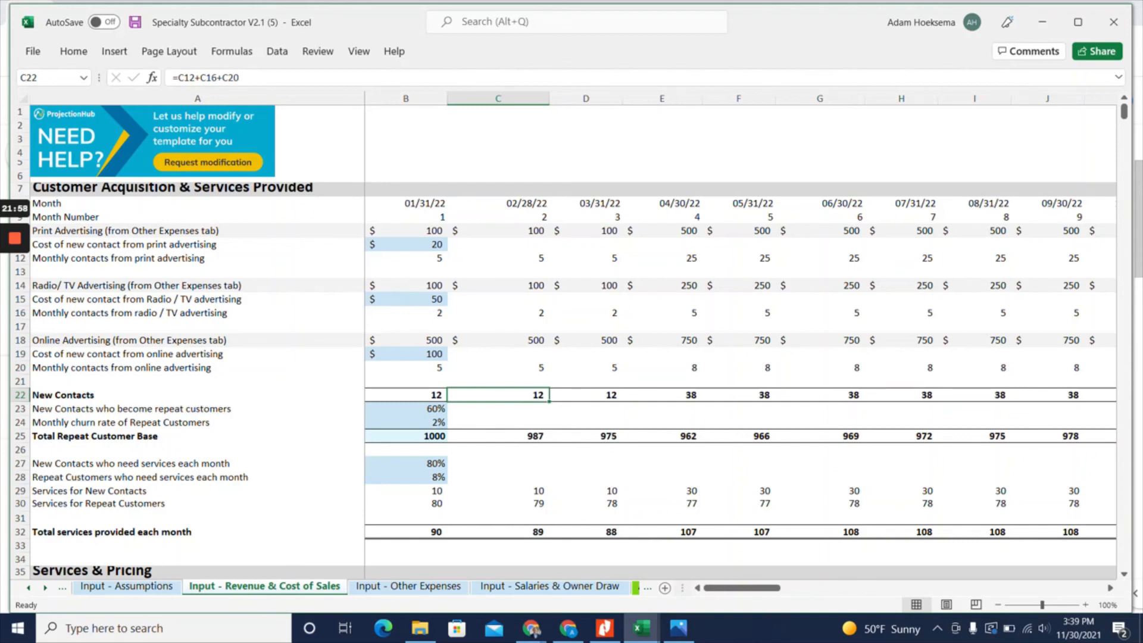
pyautogui.click(191, 162)
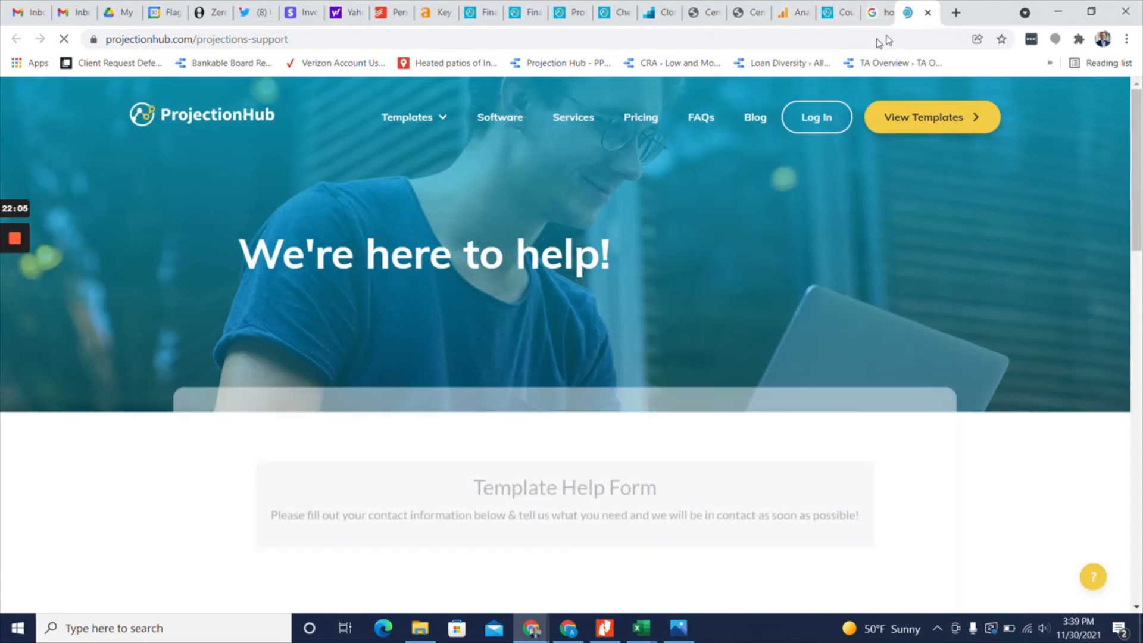
# Move the Projections Support page into its own browser window and examine the fields and help options of the Template Help Form
pyautogui.moveTo(916, 12); pyautogui.dragTo(615, 179)
pyautogui.scroll(-6, 636, 232)
pyautogui.scroll(-7, 220, 230)
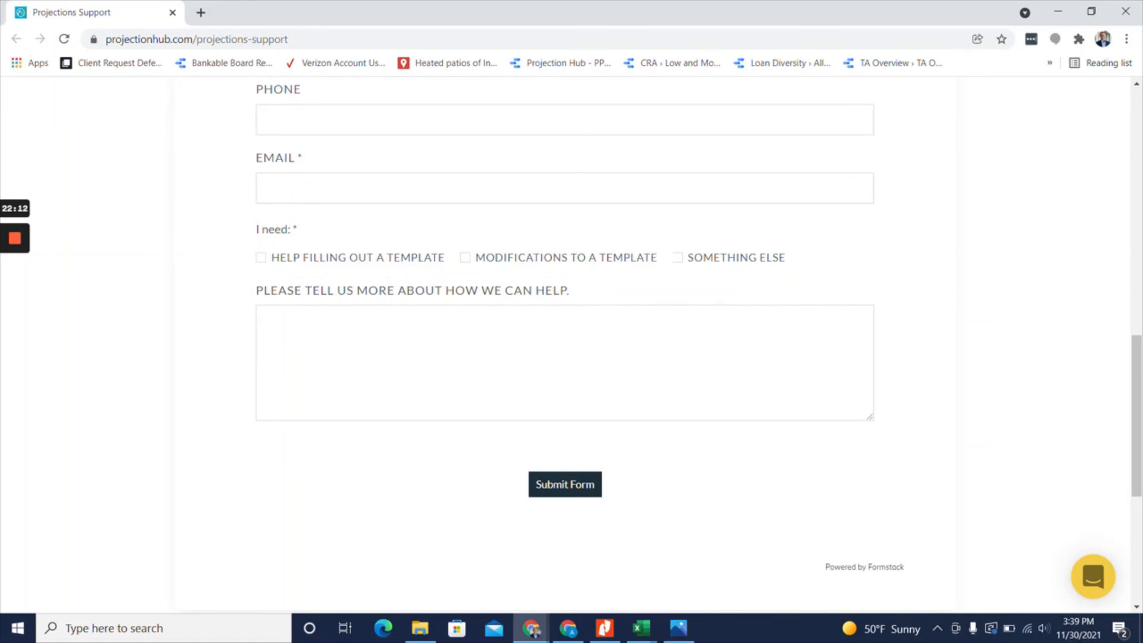
pyautogui.scroll(7, 149, 265)
pyautogui.scroll(5, 156, 266)
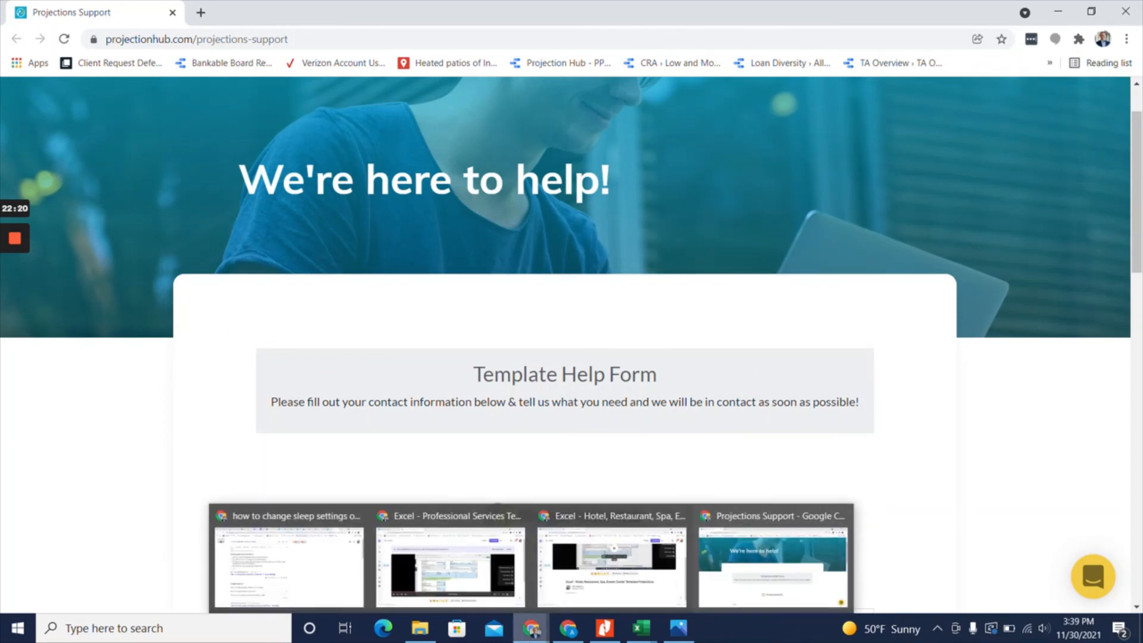
# Switch back to the Specialty Subcontractor workbook in Excel
pyautogui.moveTo(644, 637)
pyautogui.click(705, 590)
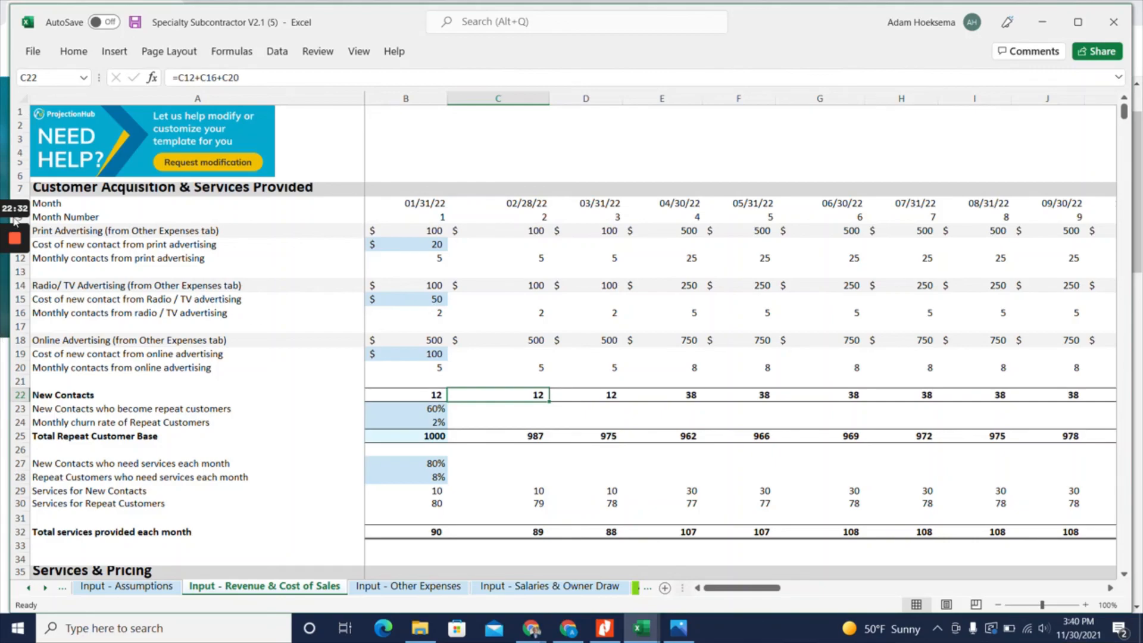
pyautogui.moveTo(19, 247)
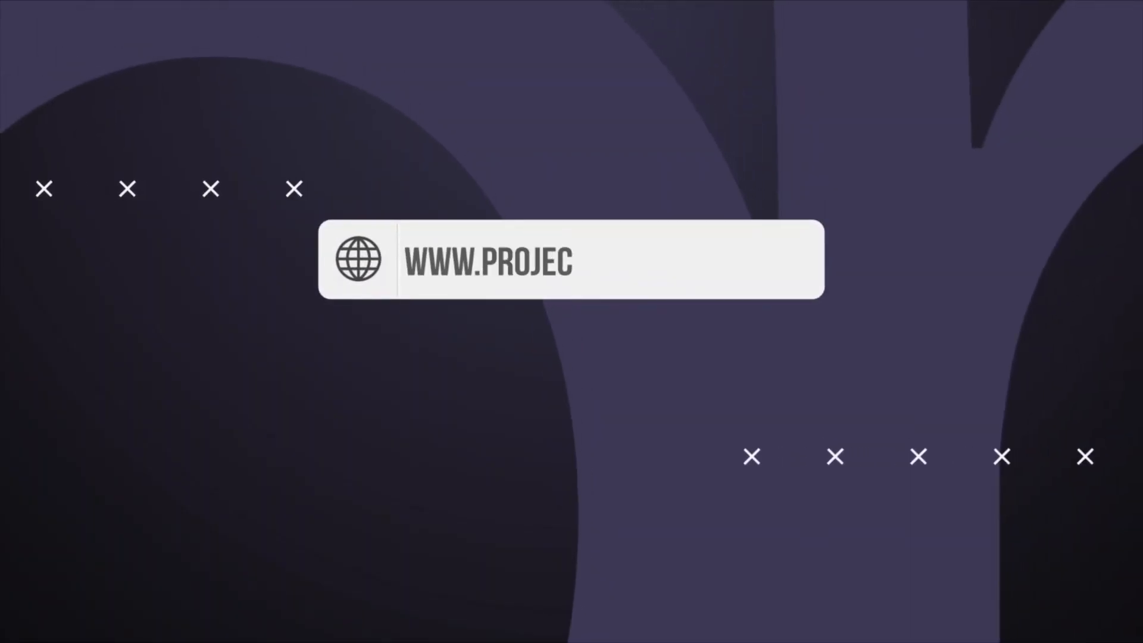